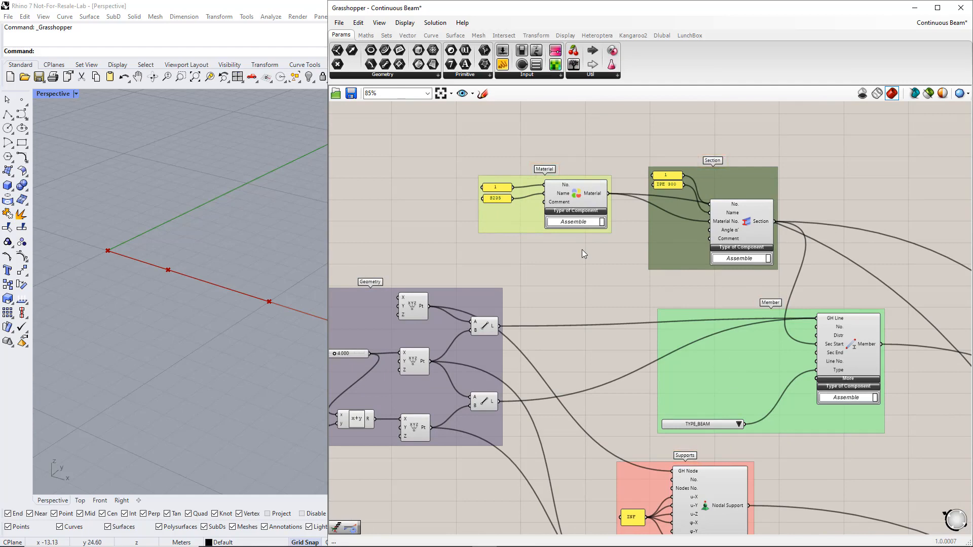
Step: Examine the Continuous Beam definition's component groups, from materials and supports through load cases, design situations, member load and load combinations
scroll(582, 249, "down", 3)
right_click_drag(586, 326, 650, 125)
right_click_drag(627, 376, 628, 305)
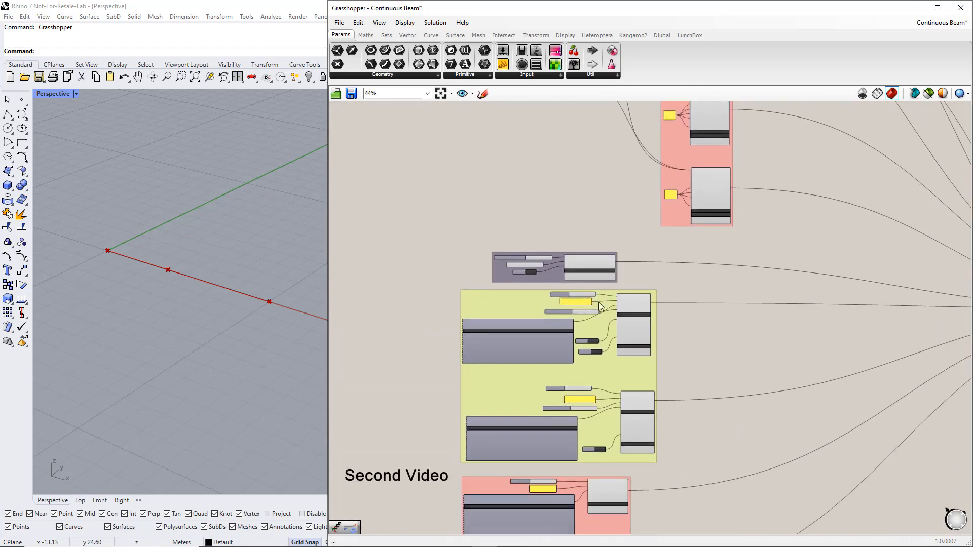
scroll(577, 299, "up", 3)
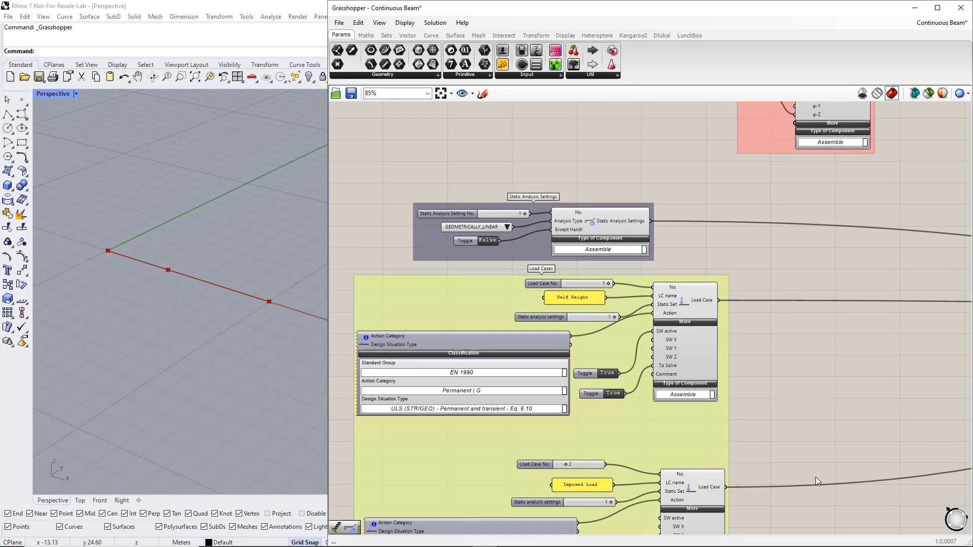
right_click_drag(816, 478, 777, 169)
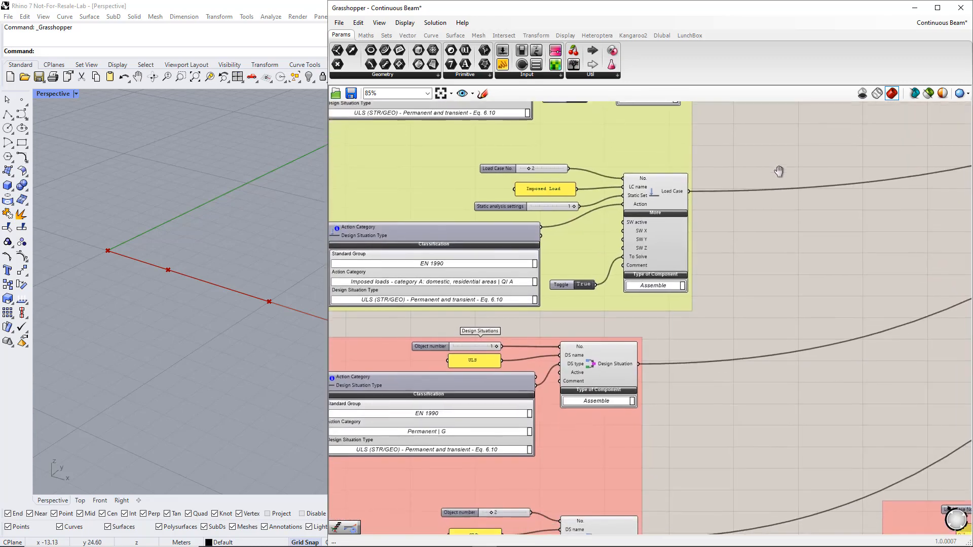
right_click_drag(758, 343, 752, 157)
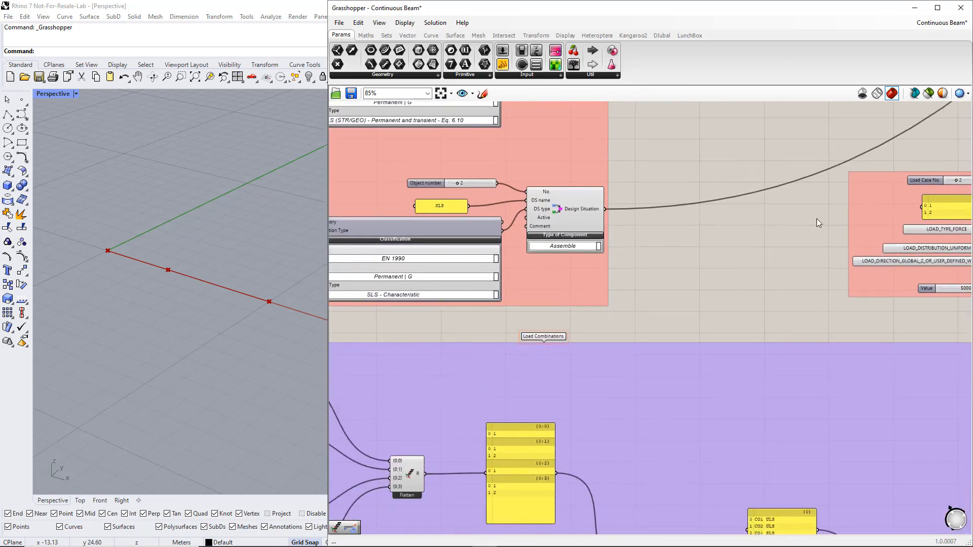
right_click_drag(806, 223, 522, 326)
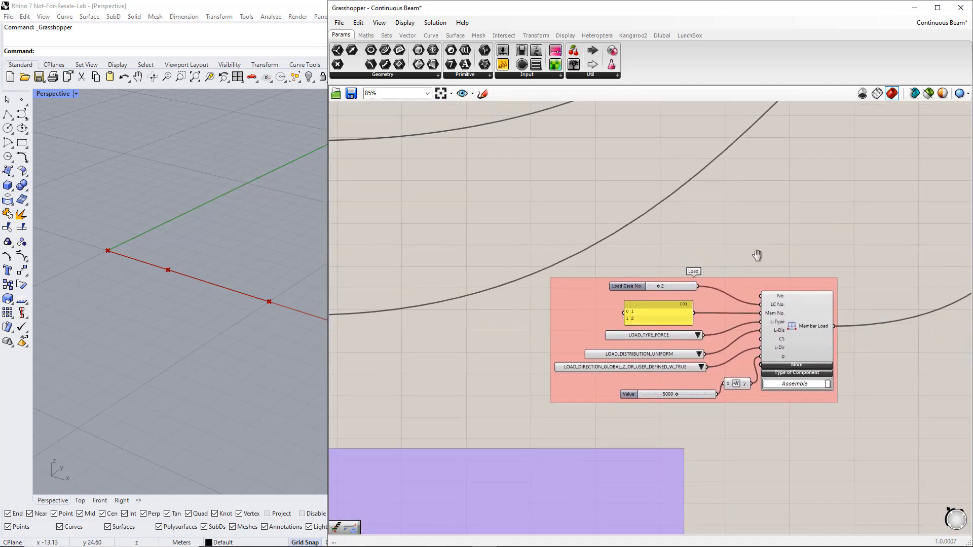
scroll(639, 333, "down", 5)
scroll(639, 330, "down", 3)
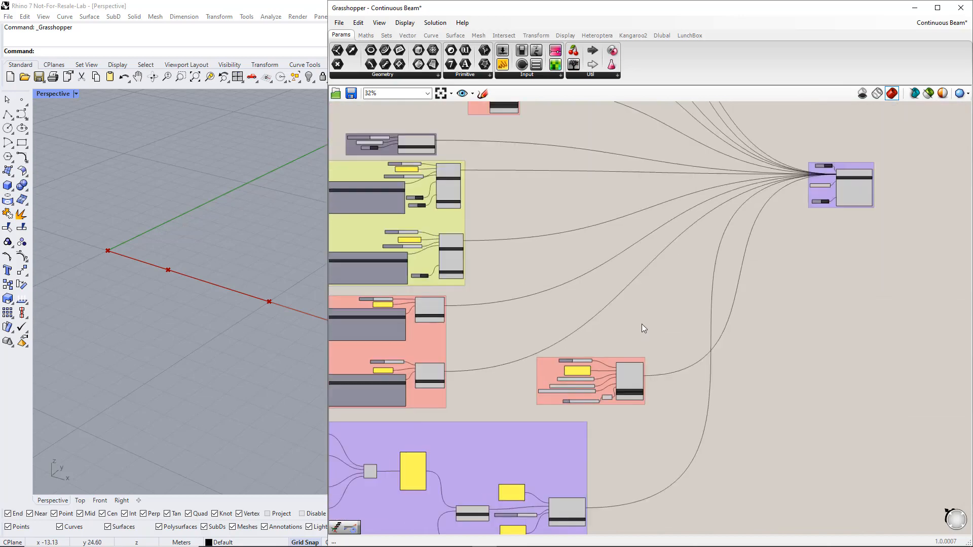
right_click_drag(677, 272, 665, 398)
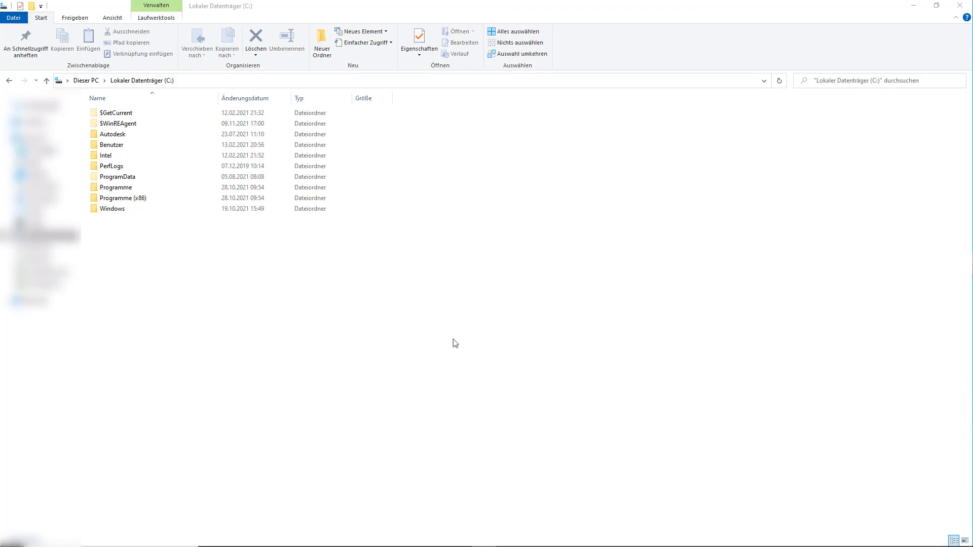
Step: In File Explorer, open the folder Programme\Dlubal\RFEM 6.01\tools on drive C
left_click(121, 191)
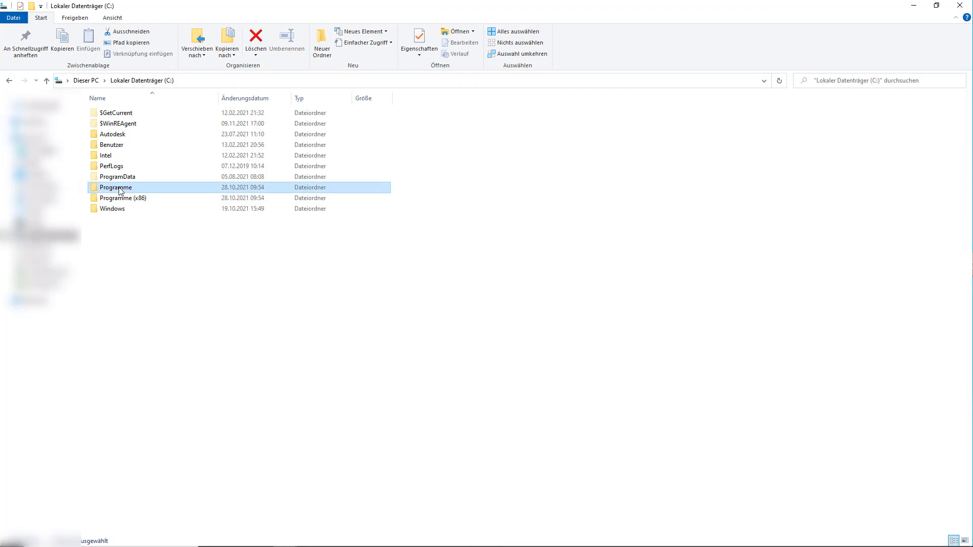
double_click(120, 189)
double_click(116, 158)
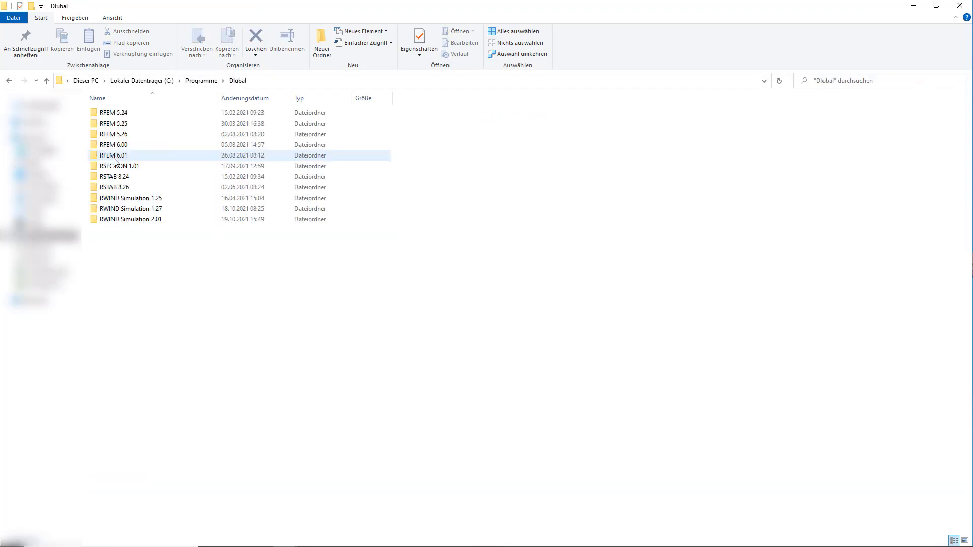
double_click(114, 157)
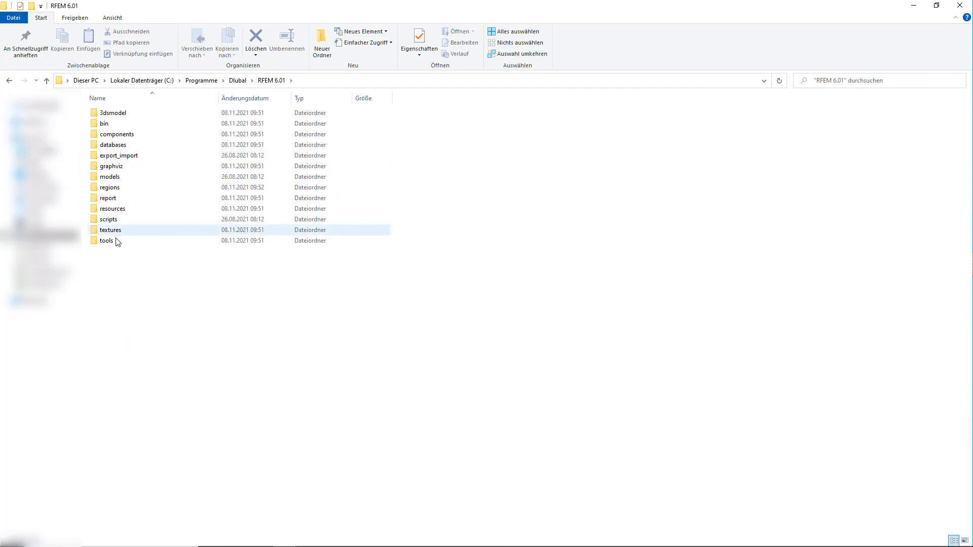
double_click(117, 241)
Step: Install the DlubalRfem6Plugin.rhi package from the RhinoPlugin folder for the current user only
left_click(114, 127)
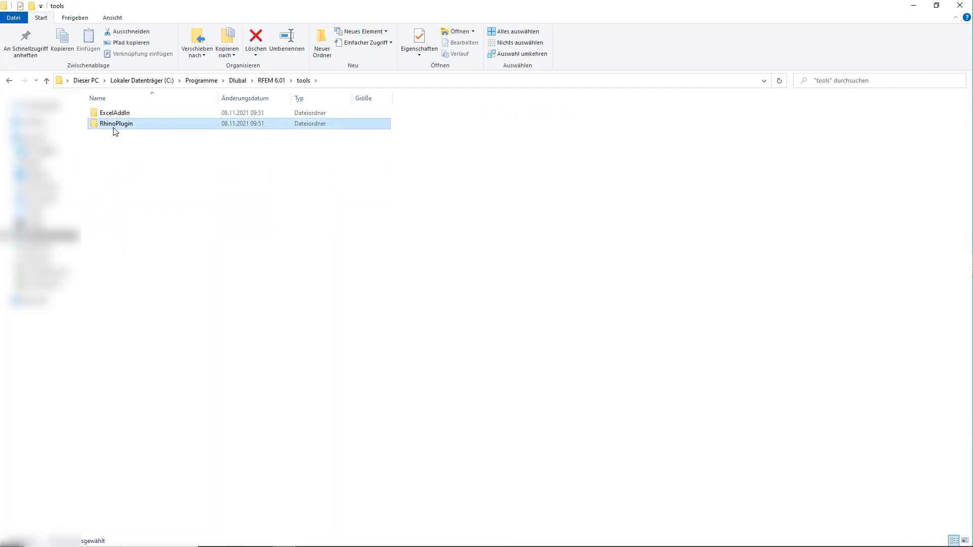
double_click(115, 125)
double_click(120, 113)
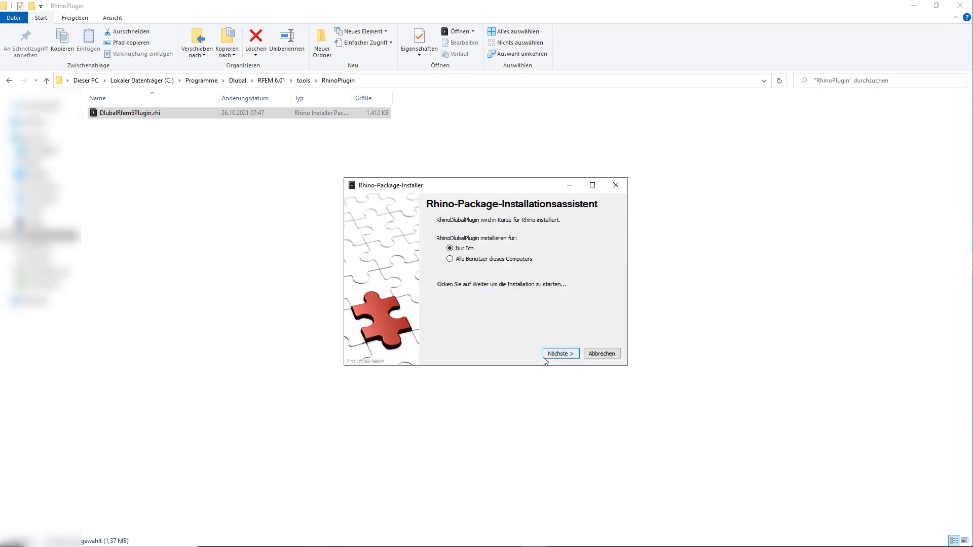
left_click(554, 355)
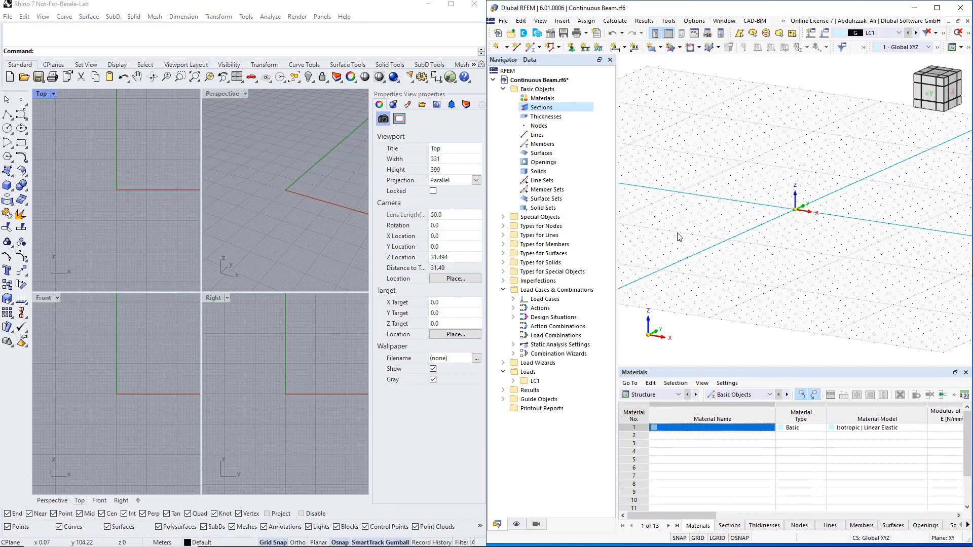
Step: Switch to Rhino, maximize its window, and rotate, zoom and pan the Perspective view
left_click(451, 4)
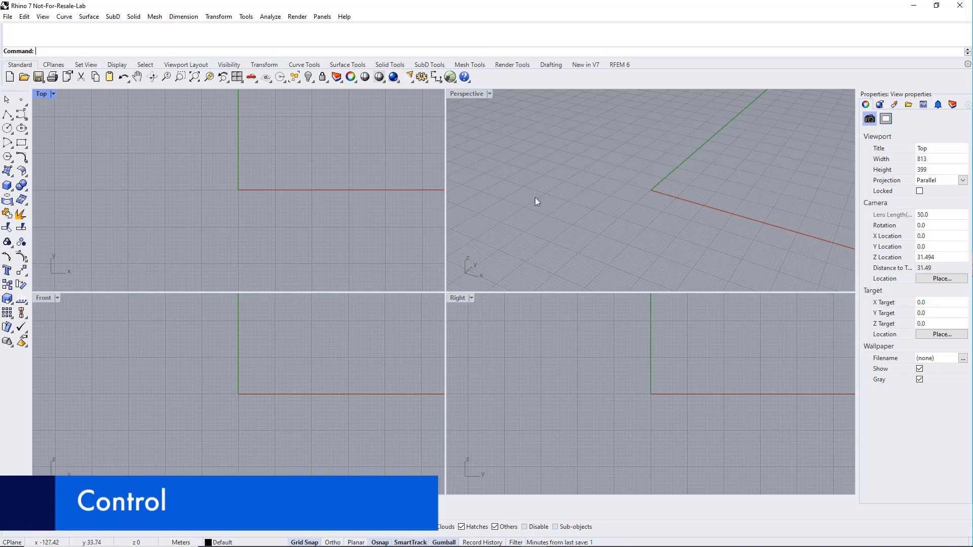
mouse_move(654, 197)
right_mouse_down()
mouse_move(601, 192)
mouse_move(659, 206)
right_mouse_up()
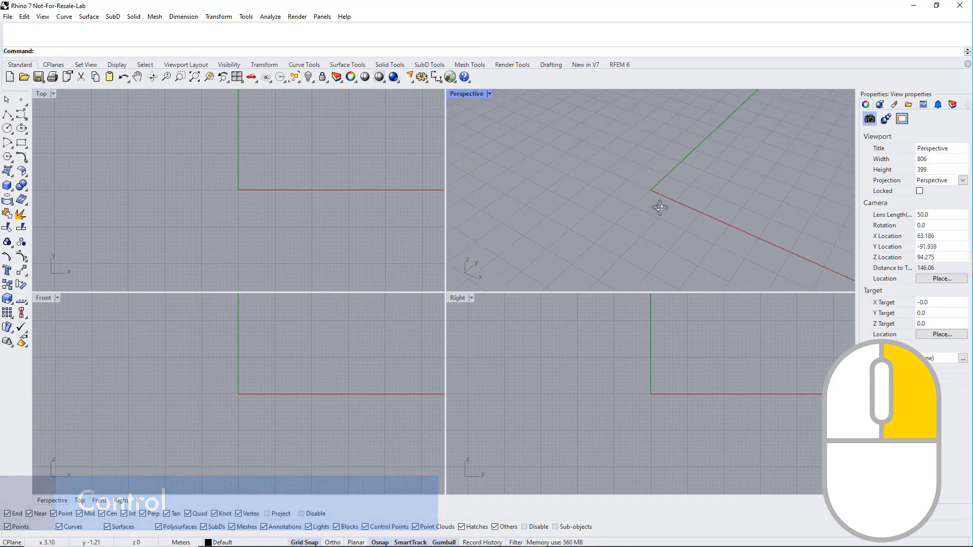
scroll(654, 197, "up", 3)
scroll(653, 198, "down", 3)
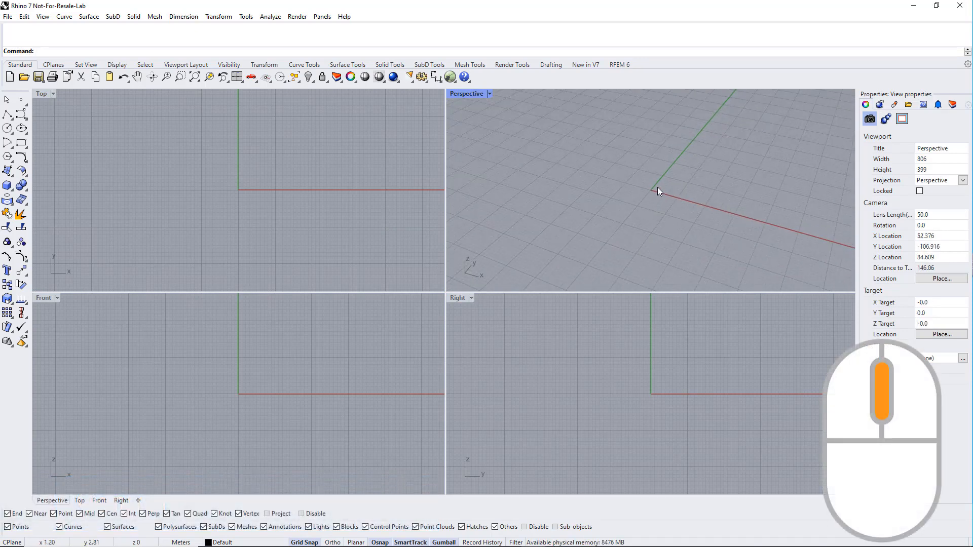
middle_click_drag(658, 191, 618, 215)
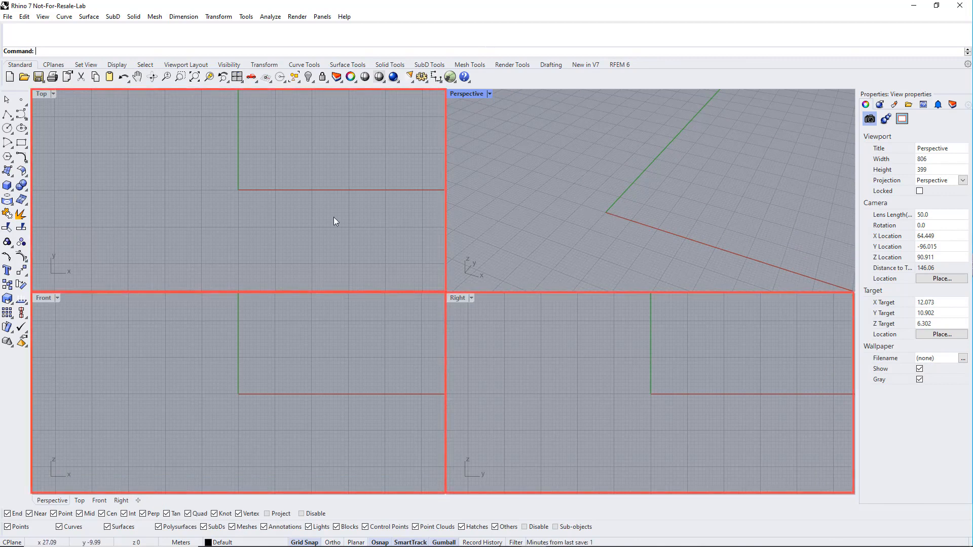
Step: Pan the Top, Front and Right viewports
right_click_drag(333, 220, 309, 266)
right_click_drag(289, 356, 269, 380)
right_click_drag(712, 378, 679, 400)
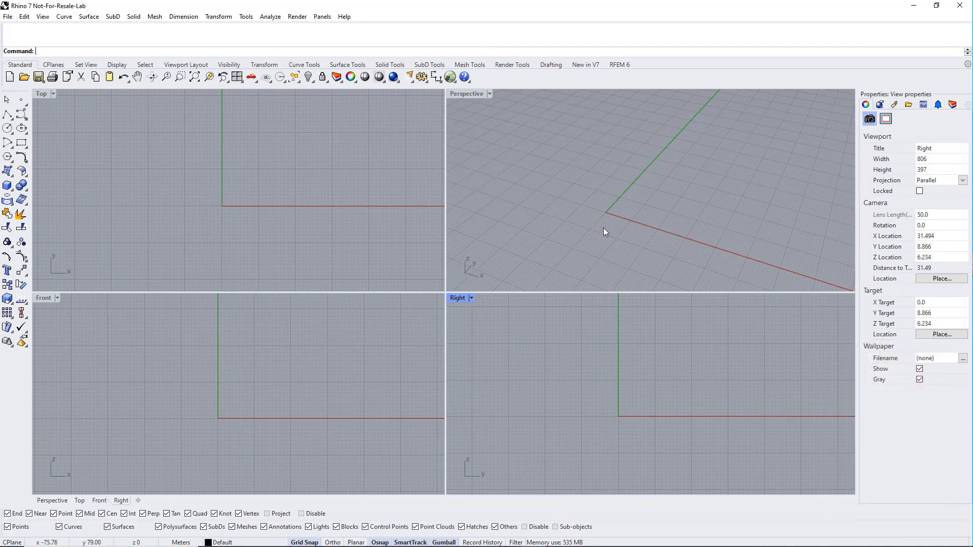
Step: Maximize the Perspective viewport, view the Top, Front and Right views in turn, and return to Perspective
double_click(480, 96)
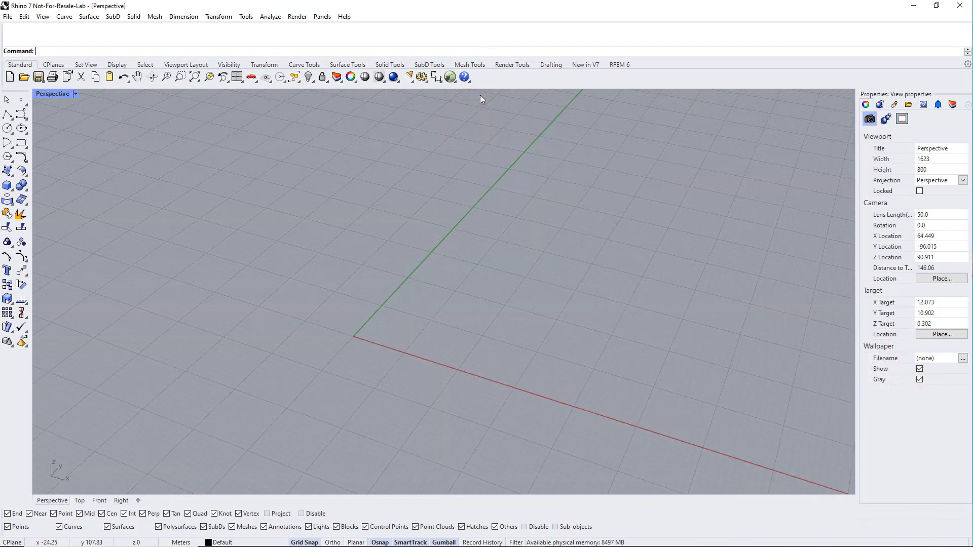
left_click(81, 500)
left_click(99, 501)
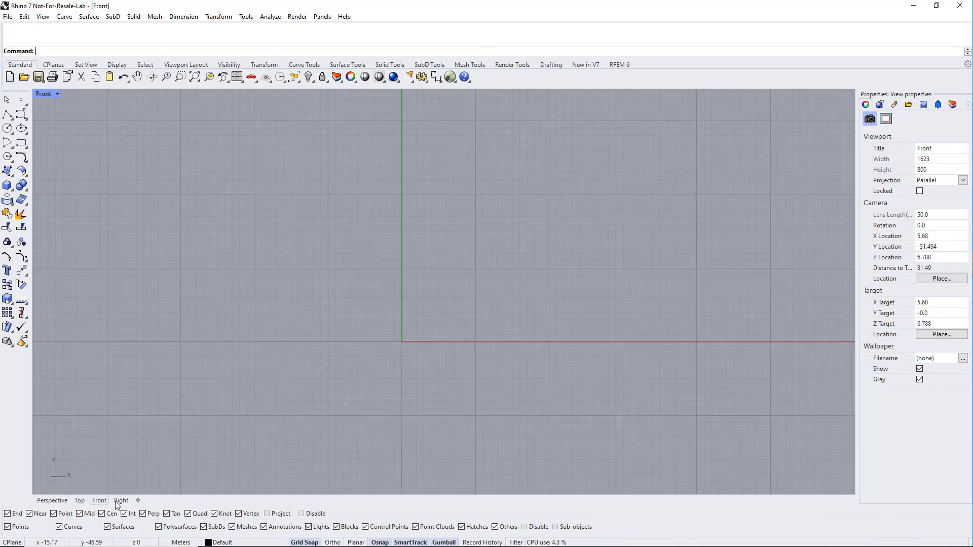
left_click(120, 501)
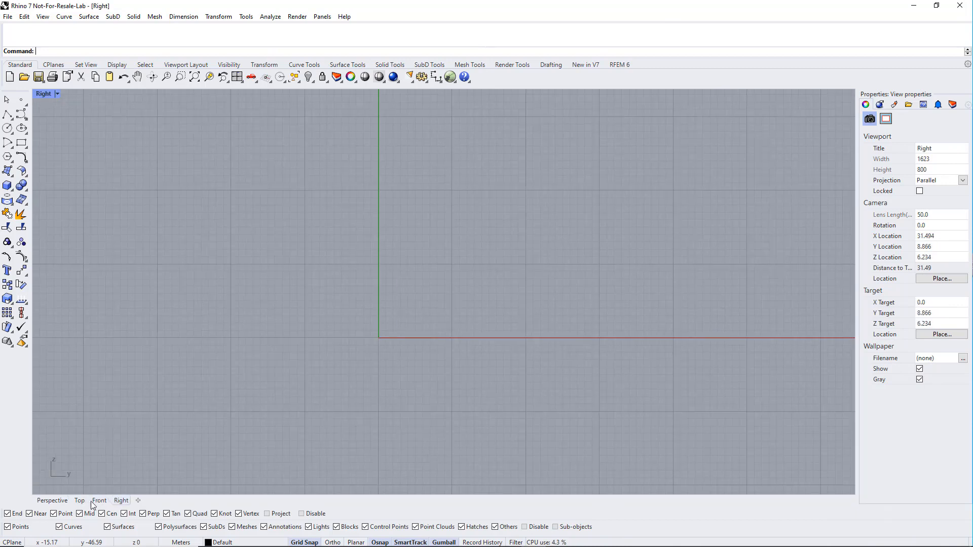
left_click(60, 500)
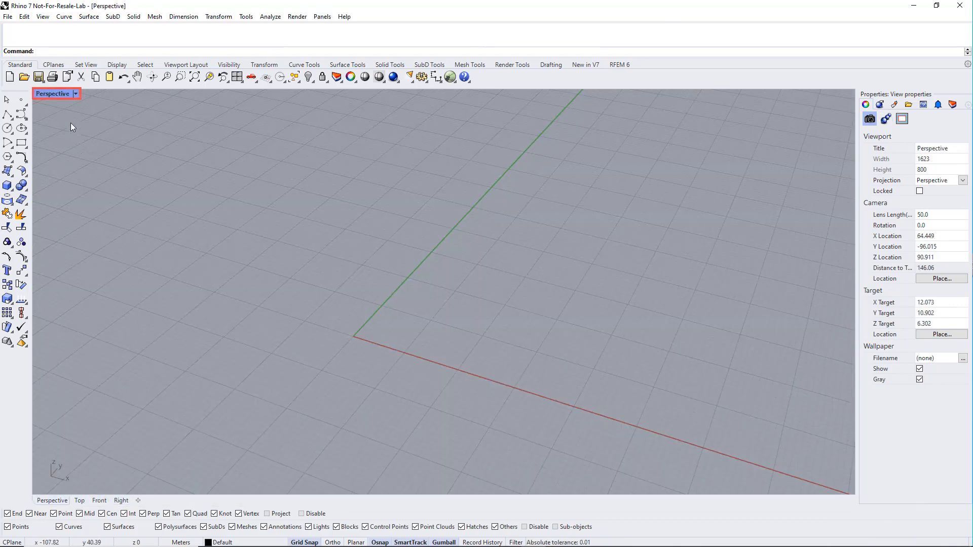
left_click(75, 96)
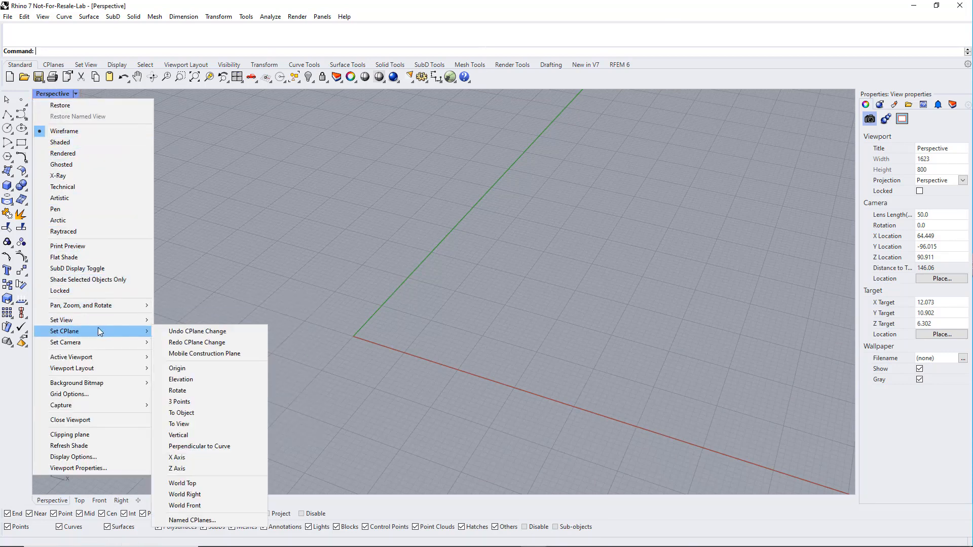
mouse_move(103, 342)
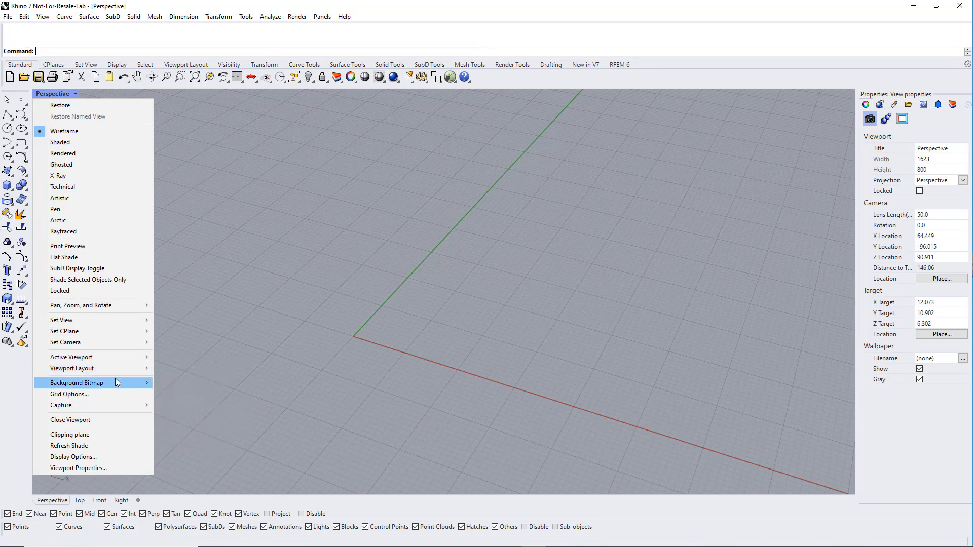
left_click(332, 311)
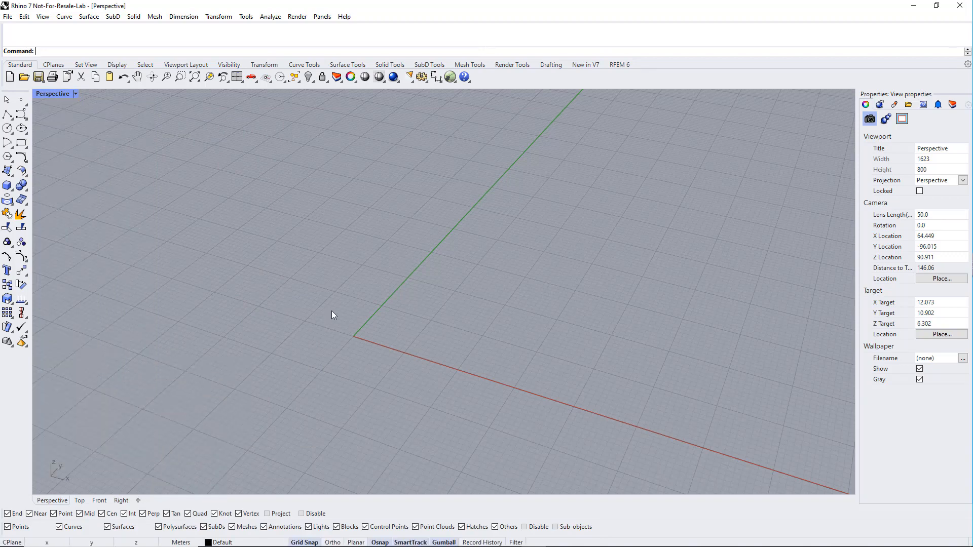
Step: Launch Grasshopper from Rhino and close its getting-started tutorial browser
type("Grasshopper")
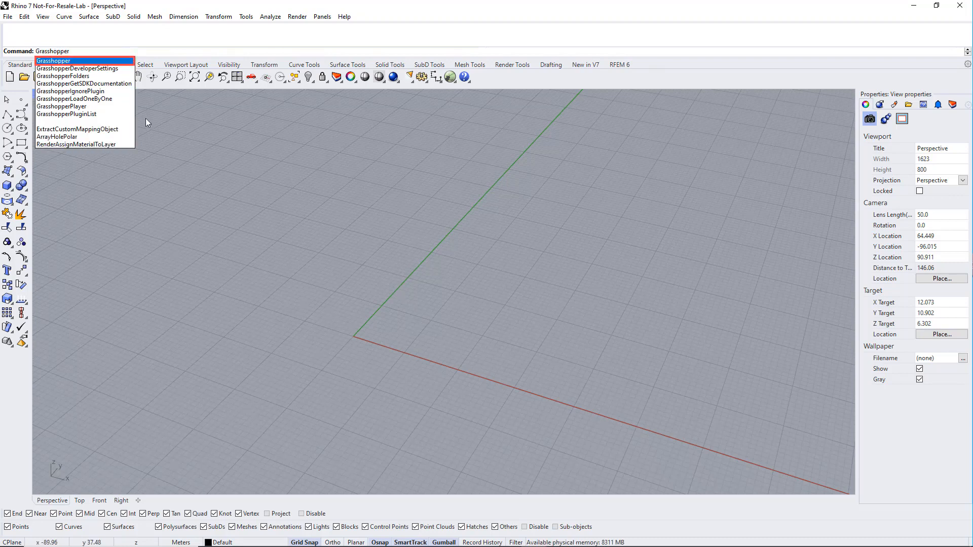
left_click(450, 78)
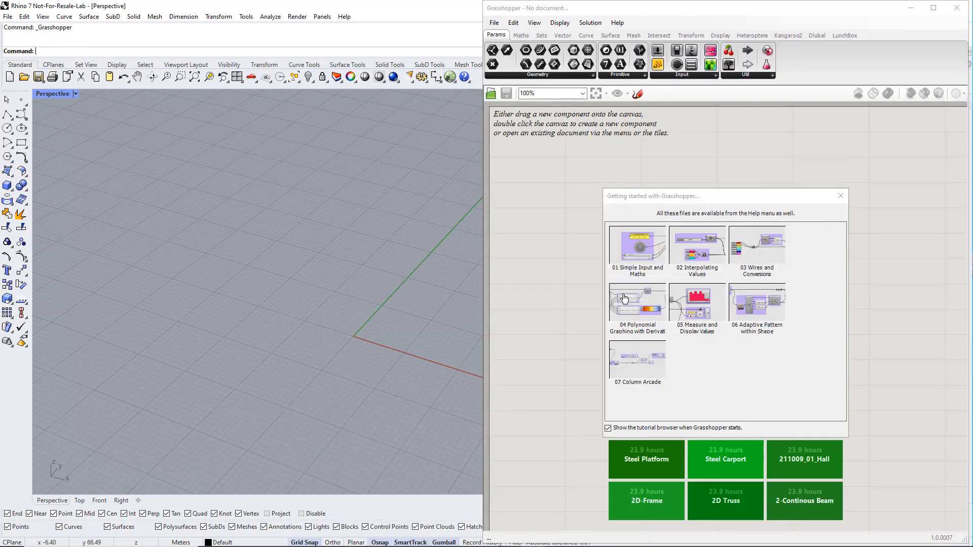
left_click(840, 197)
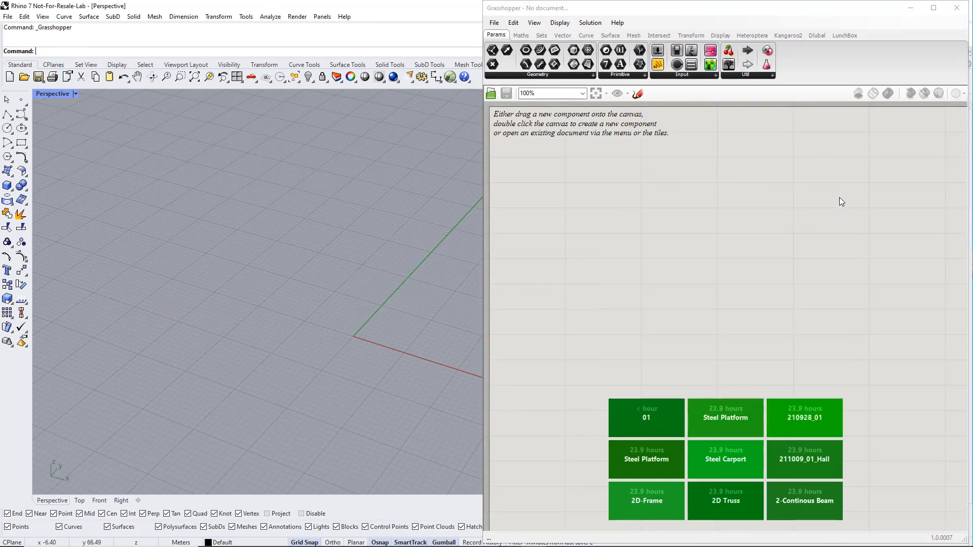
Step: Arrange the windows side by side, with Rhino on the left half of the screen and Grasshopper on the right
left_click(716, 269)
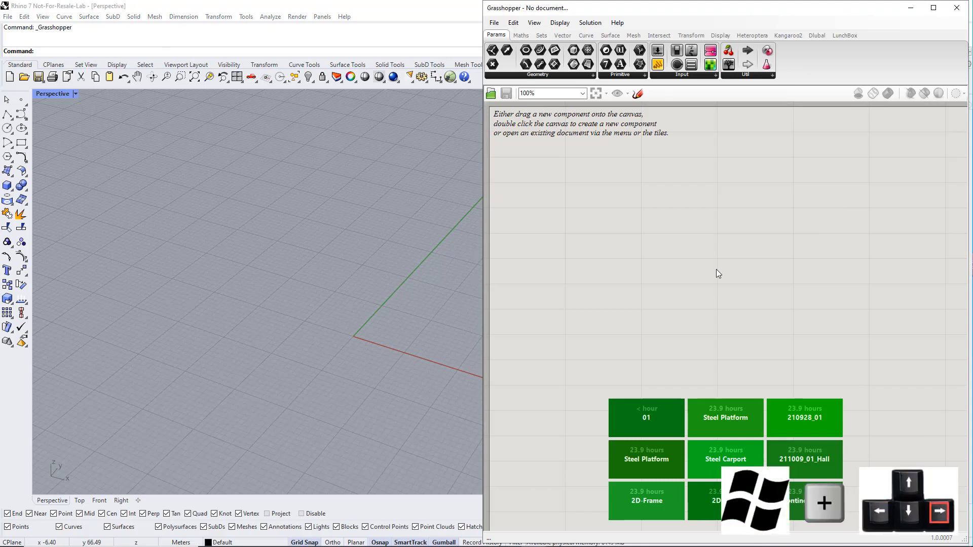
key("super+Right")
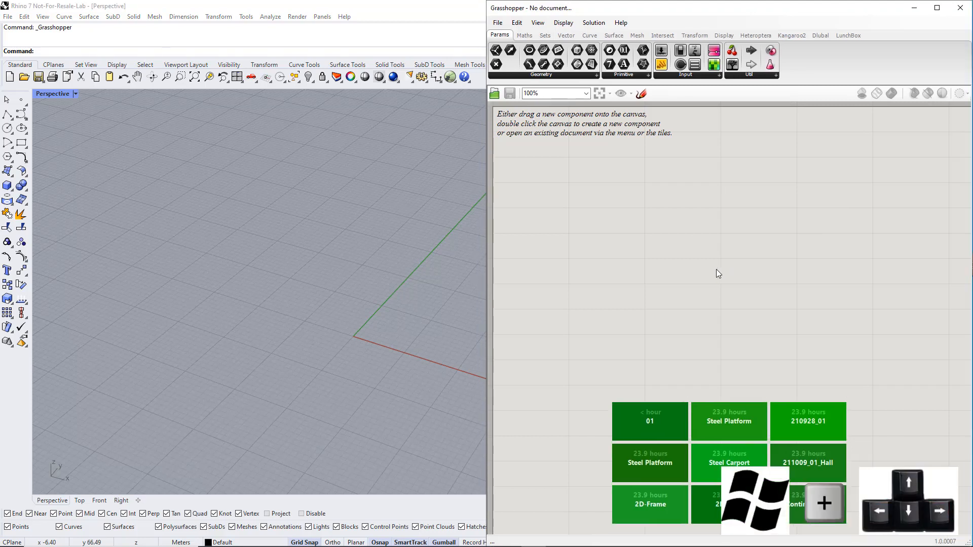
left_click(412, 323)
key("super+Left")
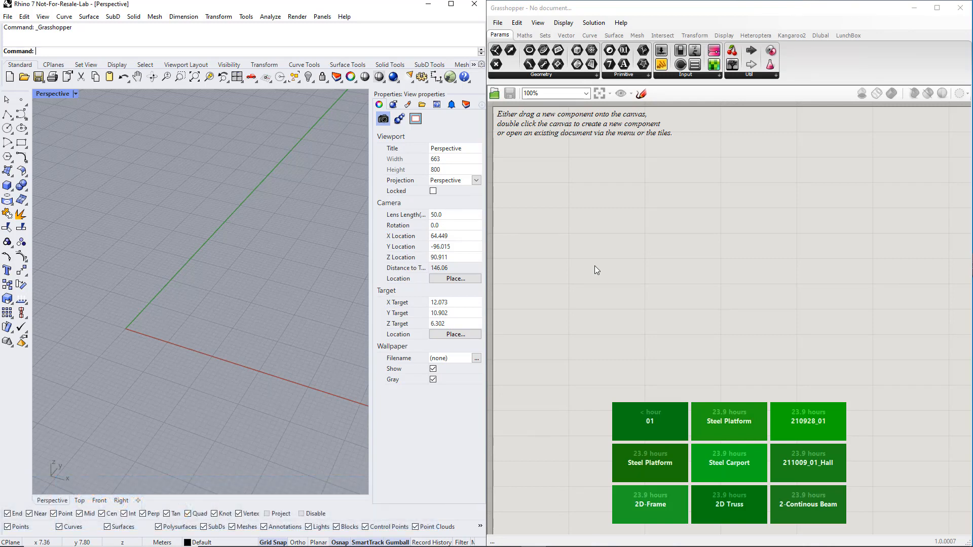
Step: Start a new Grasshopper definition and try to place a Construct Point component on its canvas
left_click(567, 35)
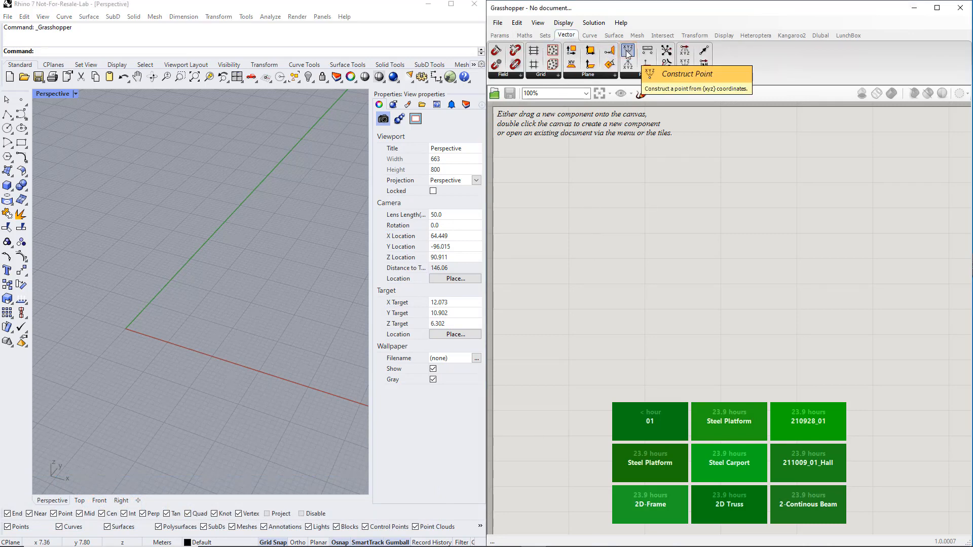
left_click_drag(628, 52, 736, 223)
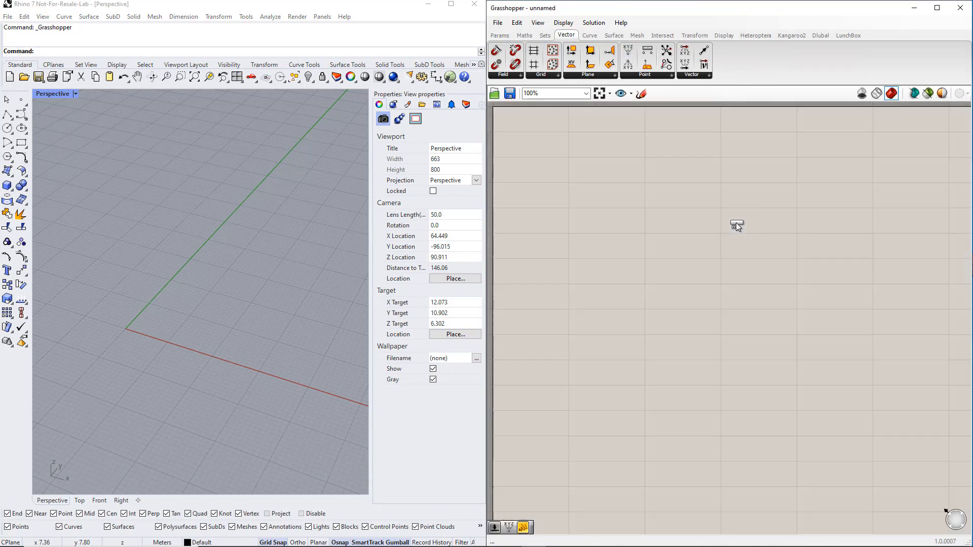
left_click(674, 285)
left_click(739, 219)
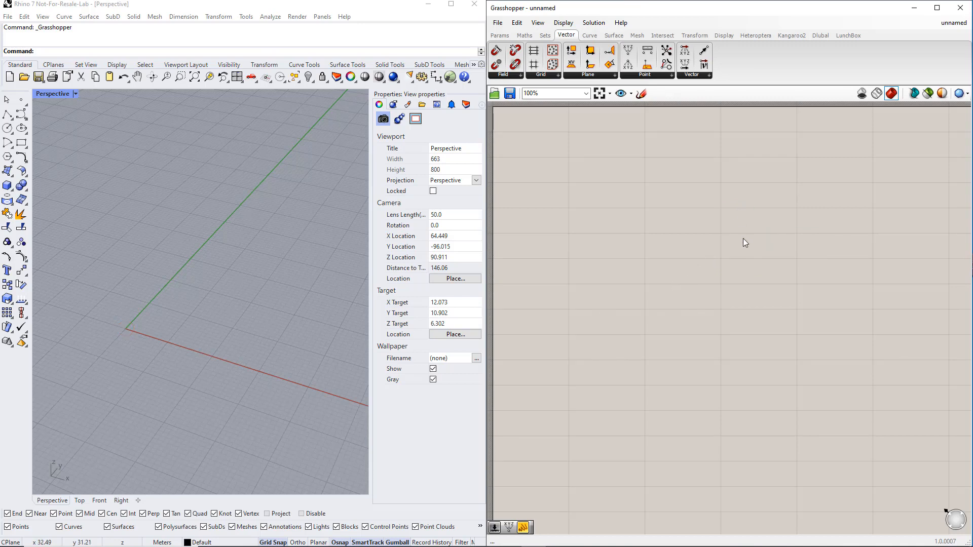
scroll(745, 243, "down", 1)
right_click_drag(740, 259, 709, 250)
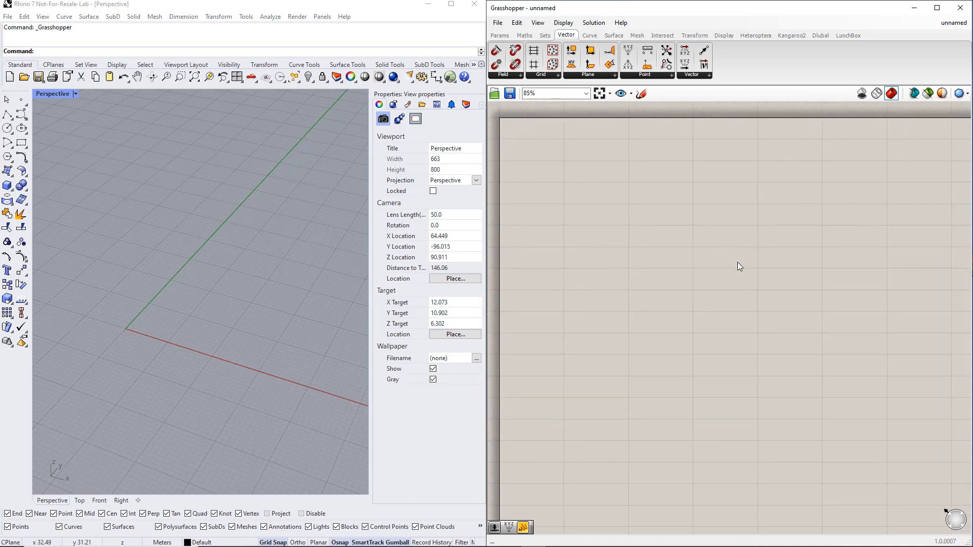
Step: Place a Construct Point component on the Grasshopper canvas and select it to highlight its point in Rhino
double_click(728, 265)
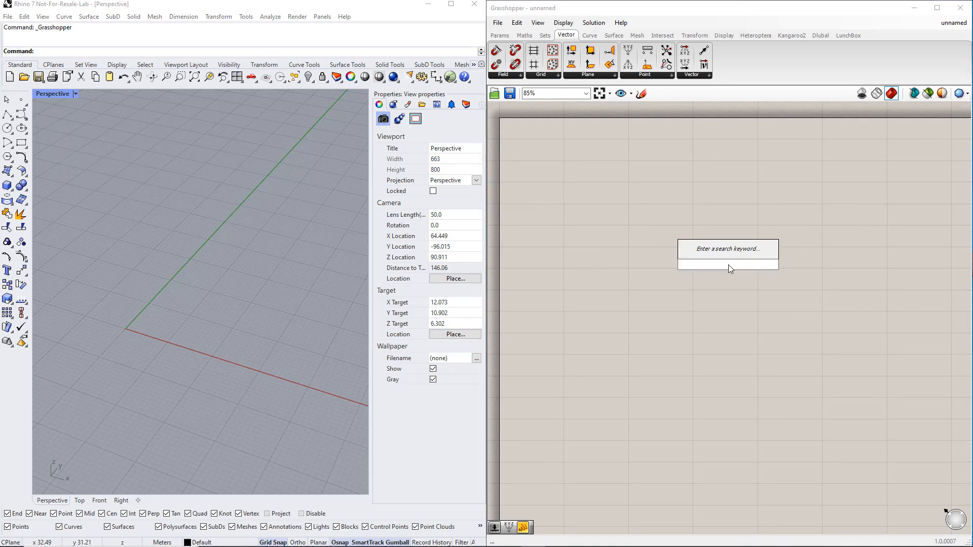
type("cons")
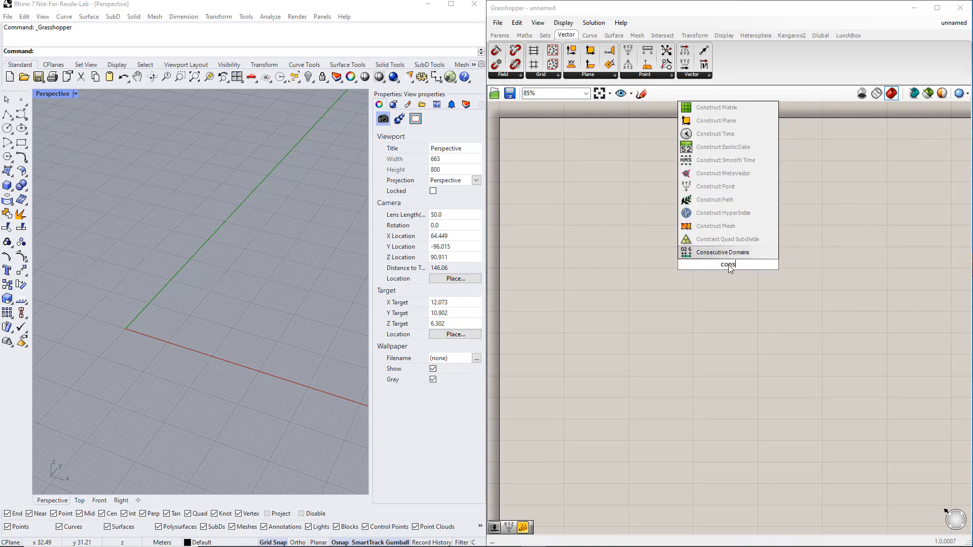
type("truct p")
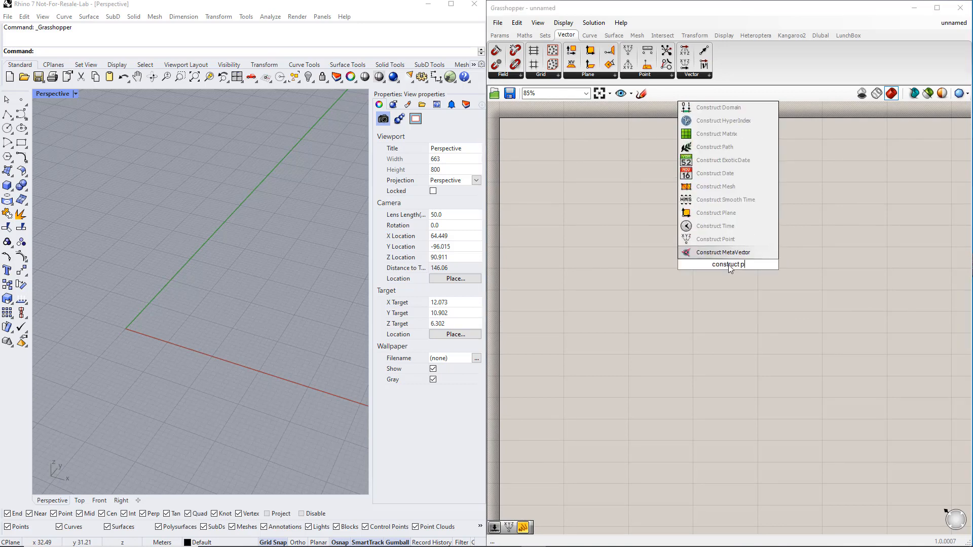
type("oint")
key("Return")
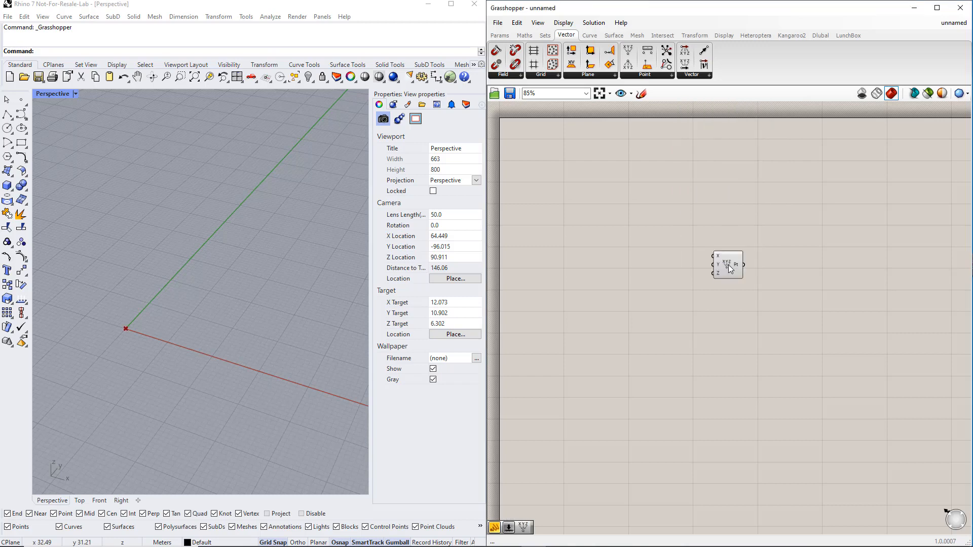
left_click(728, 264)
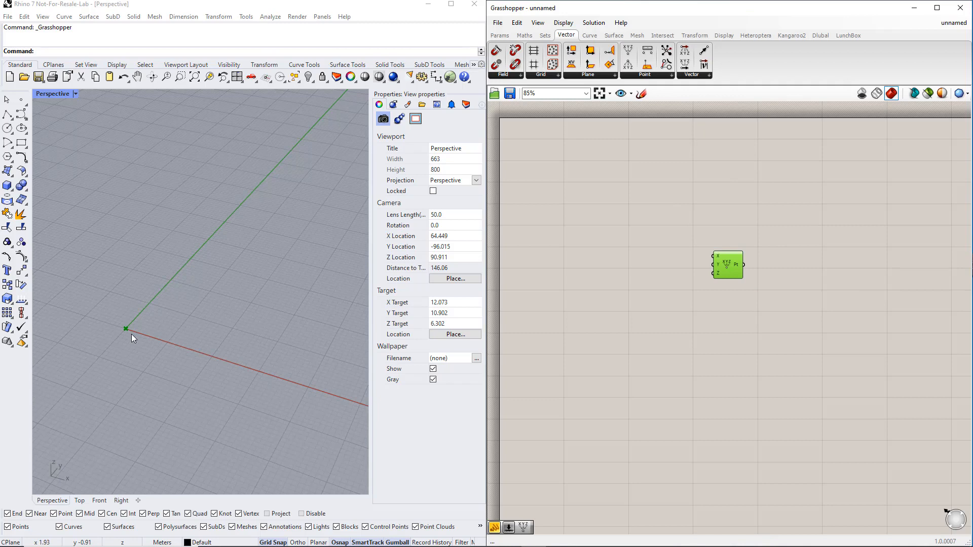
Step: Check the Construct Point output in a temporary Panel wired to its Pt output, and delete the panel
left_click(500, 37)
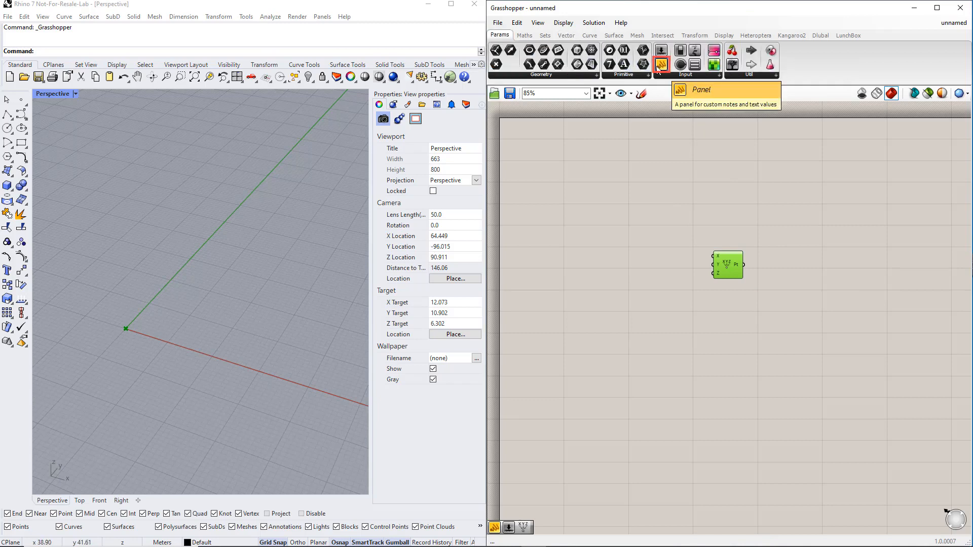
left_click_drag(658, 66, 789, 220)
left_click_drag(744, 265, 754, 221)
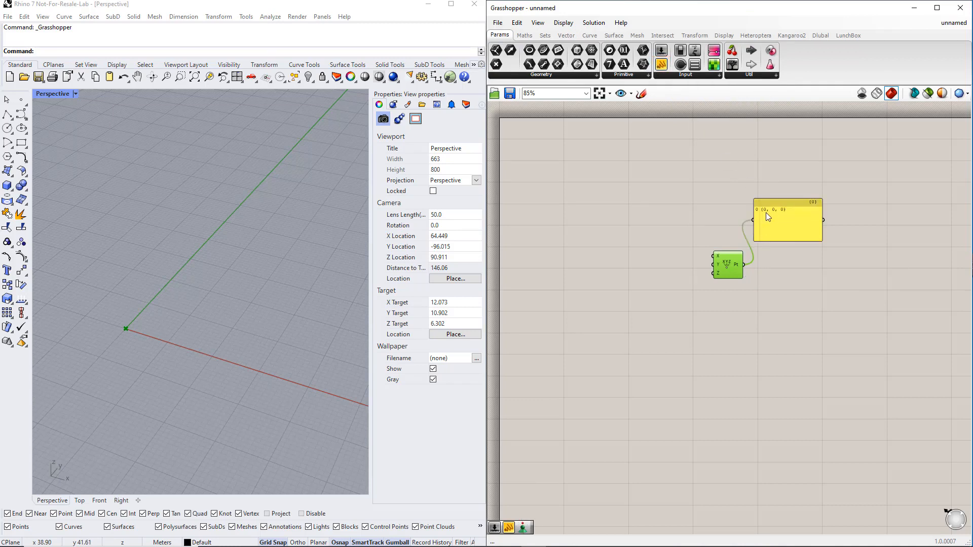
left_click(786, 206)
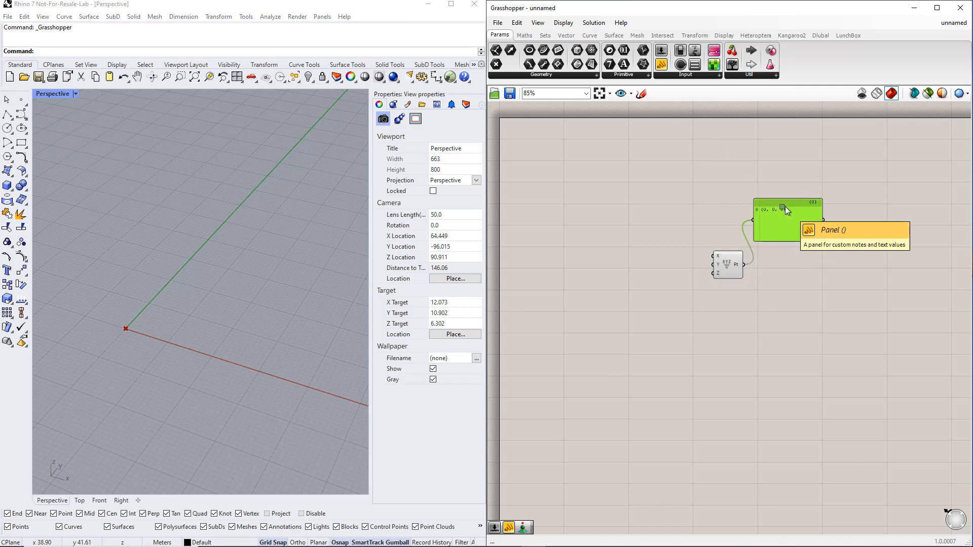
key("Delete")
Step: Duplicate the Construct Point component twice, stacking the two copies below the original
key("ctrl+c")
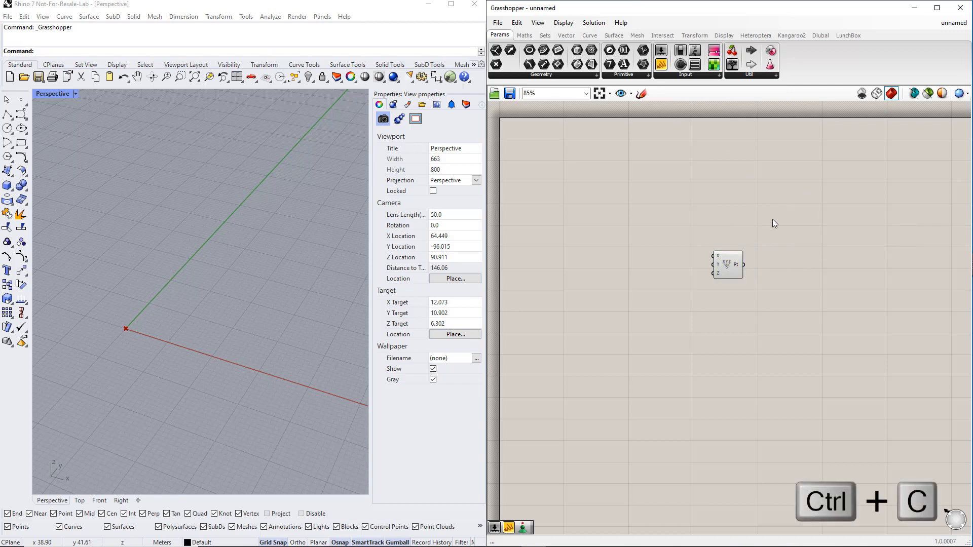
key("ctrl+v")
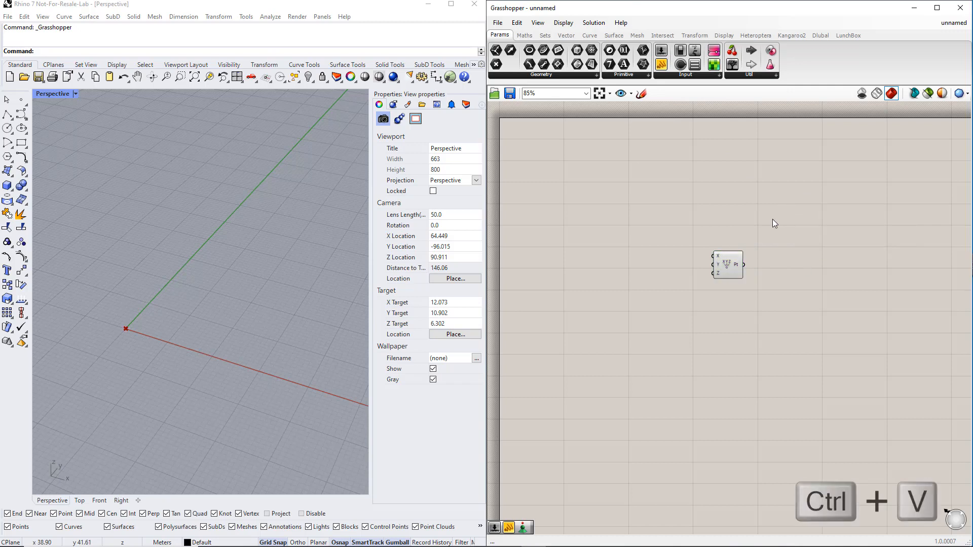
left_click(731, 266, "alt")
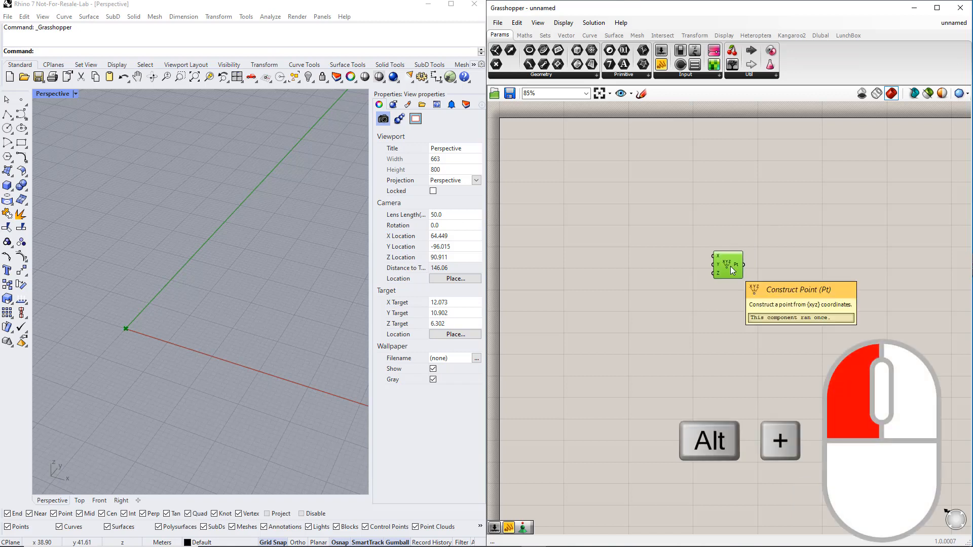
left_click_drag(731, 266, 733, 389, "alt")
left_click(732, 327)
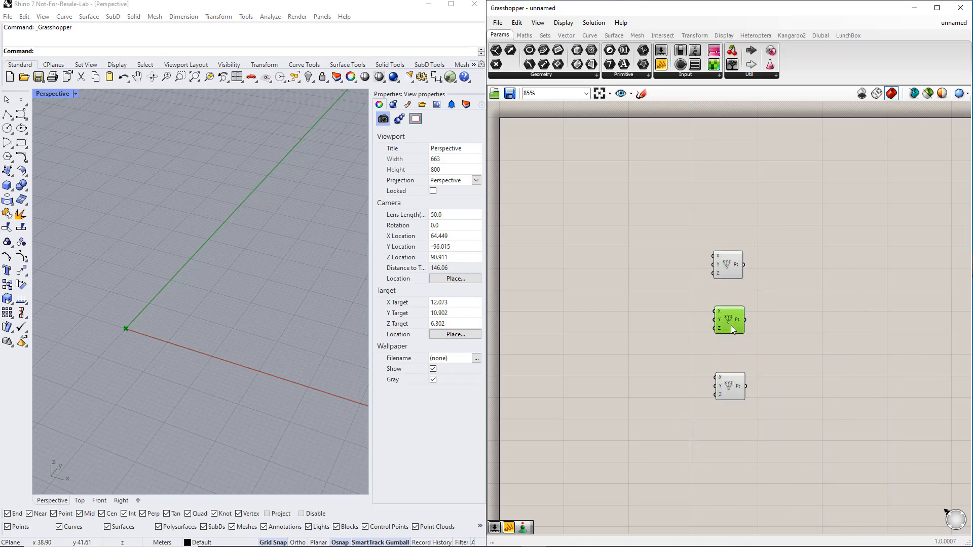
left_click(686, 312)
Step: Add a Number Slider and connect it to the X input of the middle Construct Point, aligned with that input
left_click(694, 76)
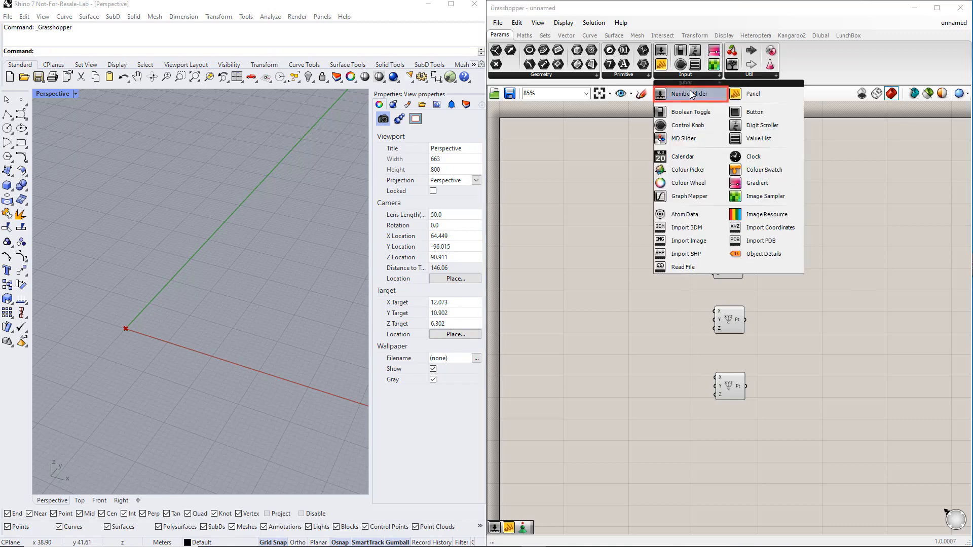
double_click(631, 308)
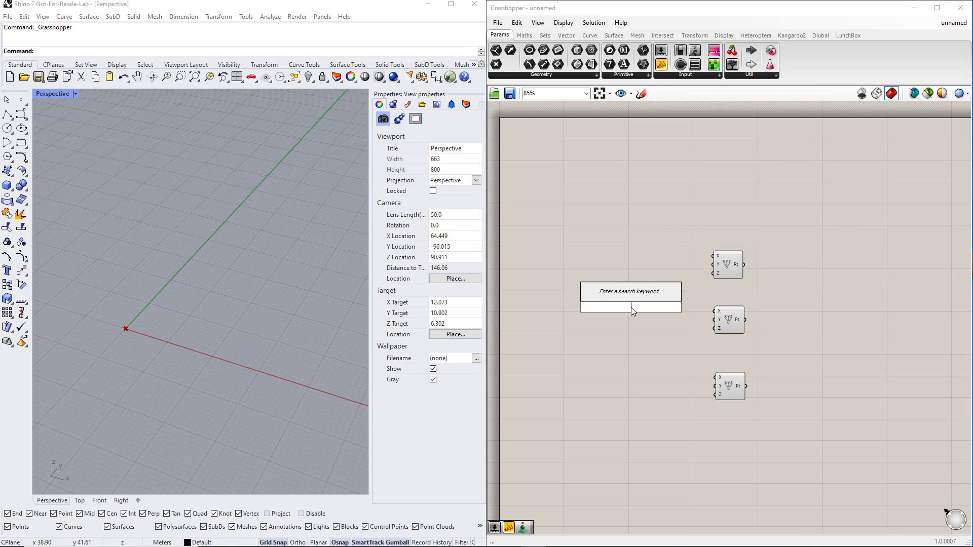
type("m")
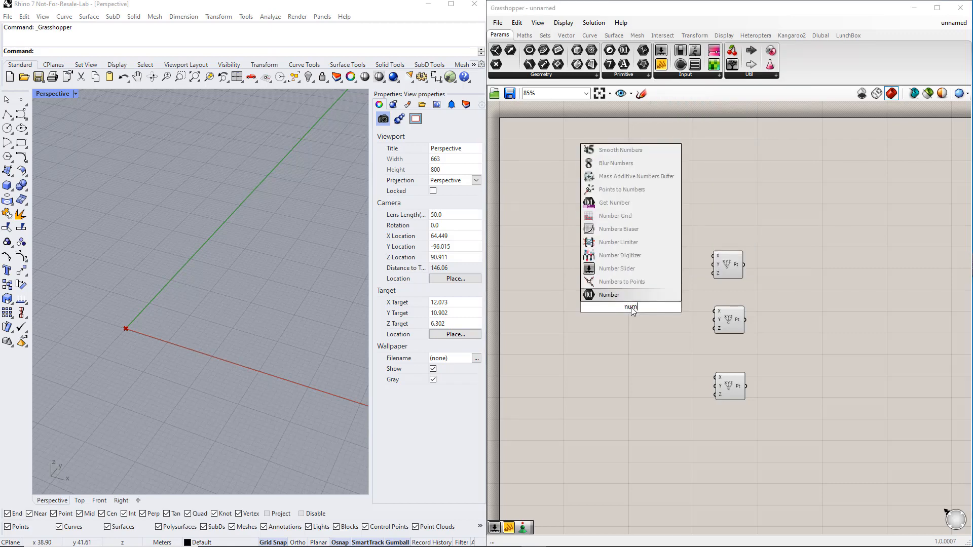
type("ber slider")
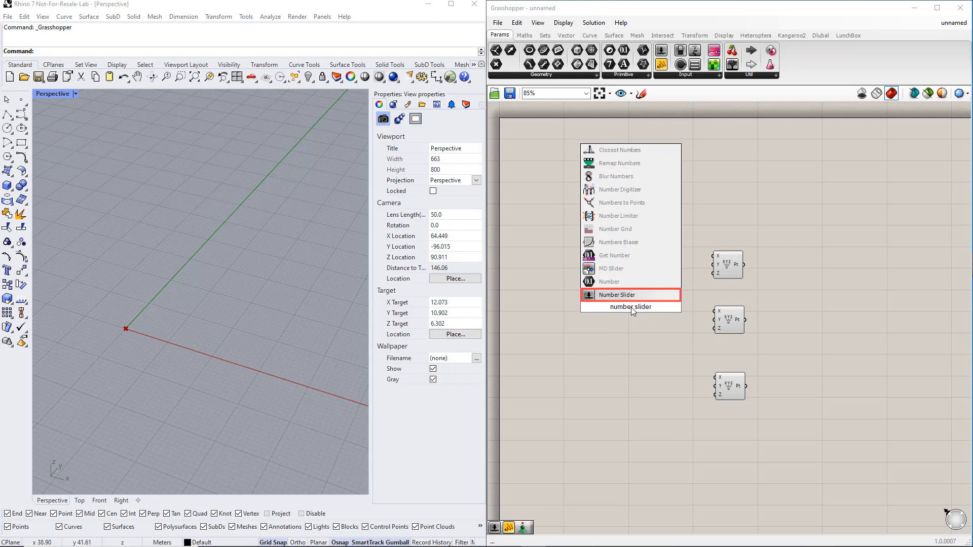
key("Return")
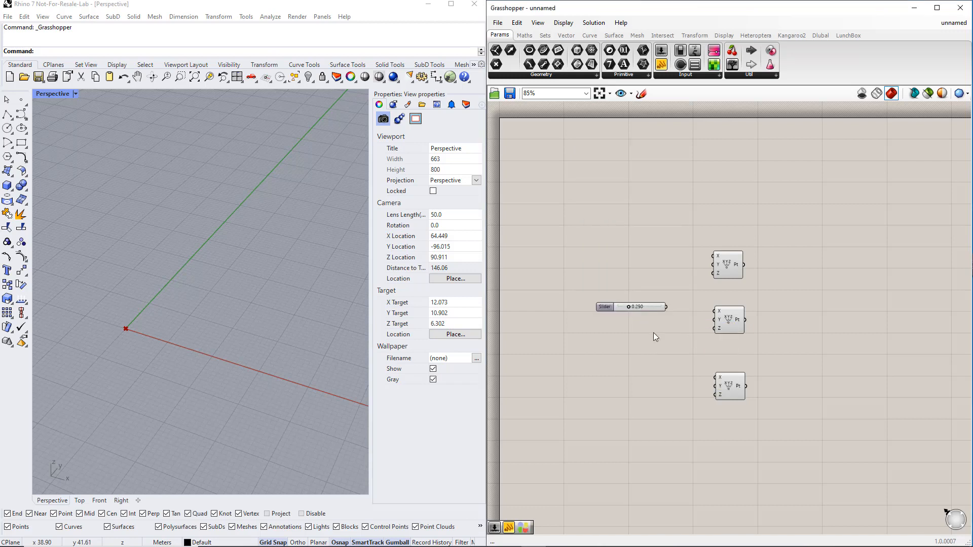
left_click_drag(667, 306, 714, 311)
left_click_drag(647, 306, 649, 311)
left_click(652, 337)
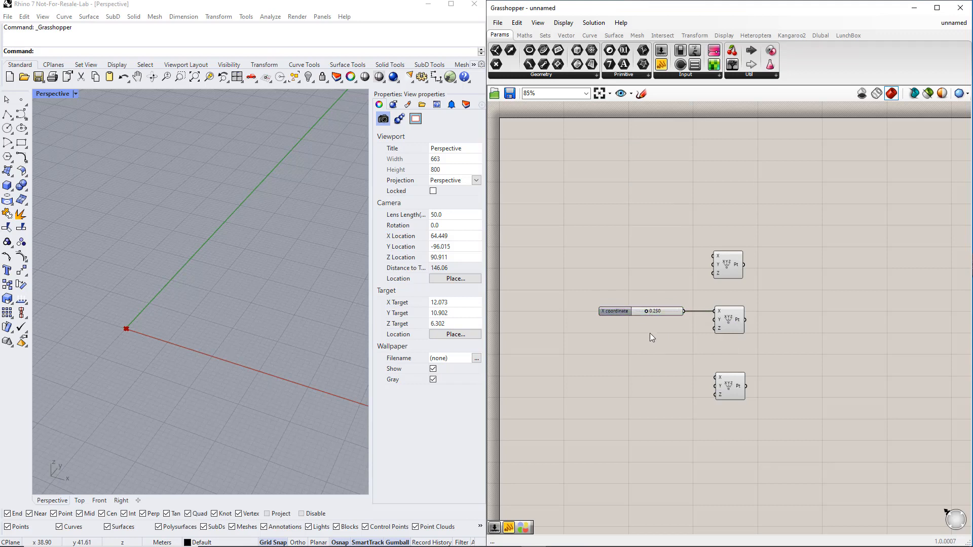
Step: Set the slider's numeric domain to a minimum of 1 and a maximum of 10
double_click(618, 312)
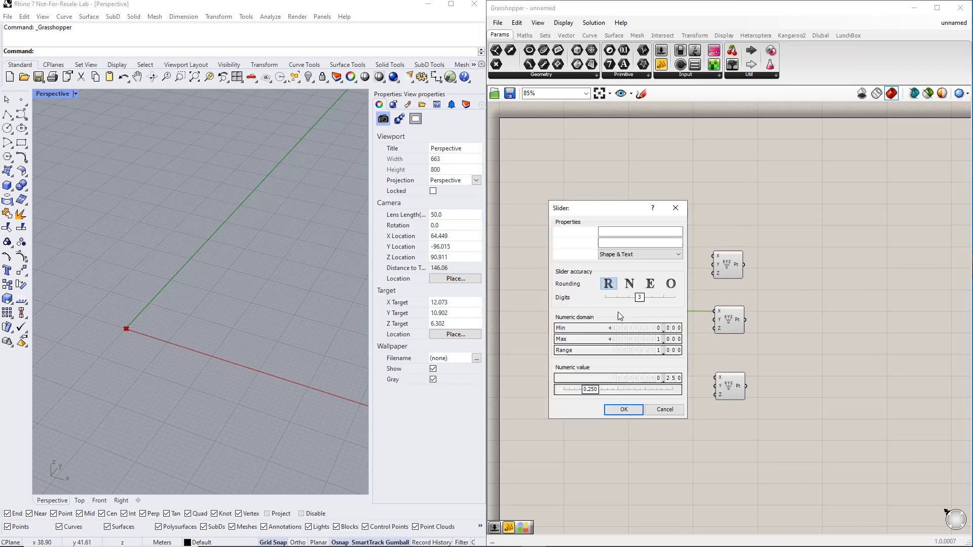
double_click(640, 328)
type("1")
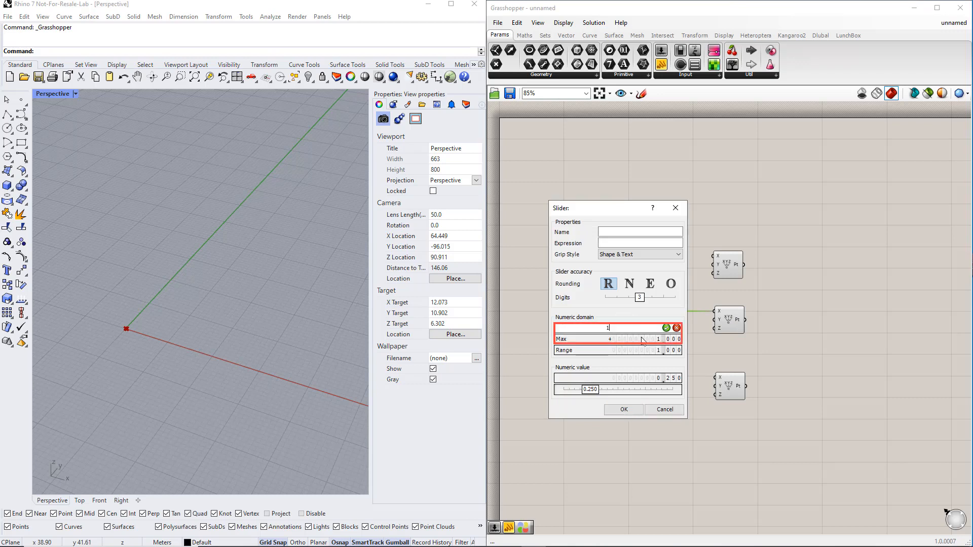
left_click(666, 328)
double_click(640, 339)
type("10")
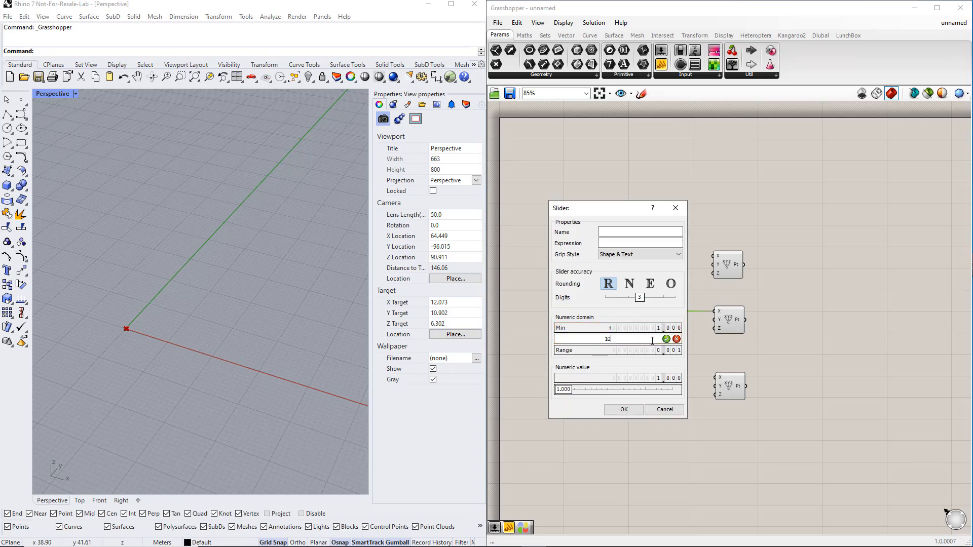
left_click(666, 339)
Step: Name the slider First Span, try the N rounding, set the rounding back to R, and accept the slider settings
left_click(616, 232)
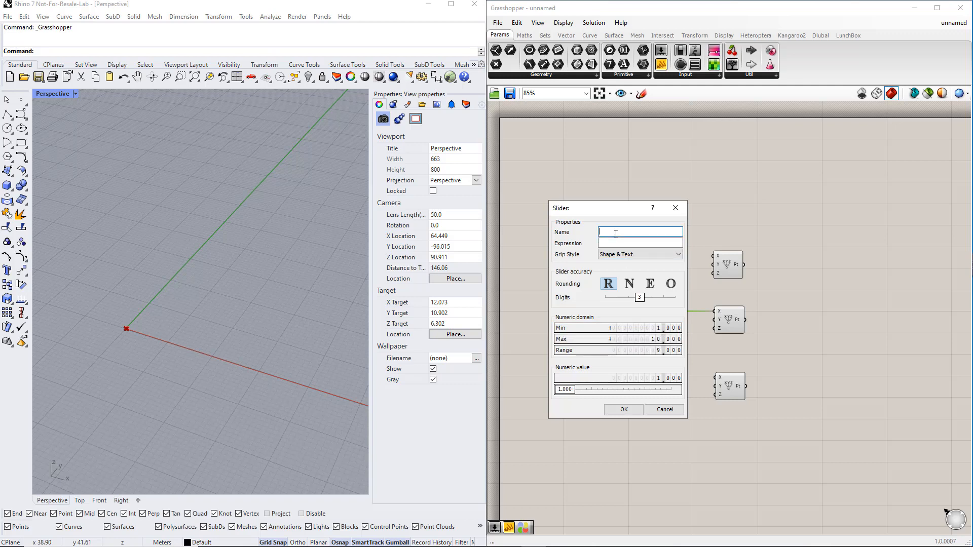
type("F")
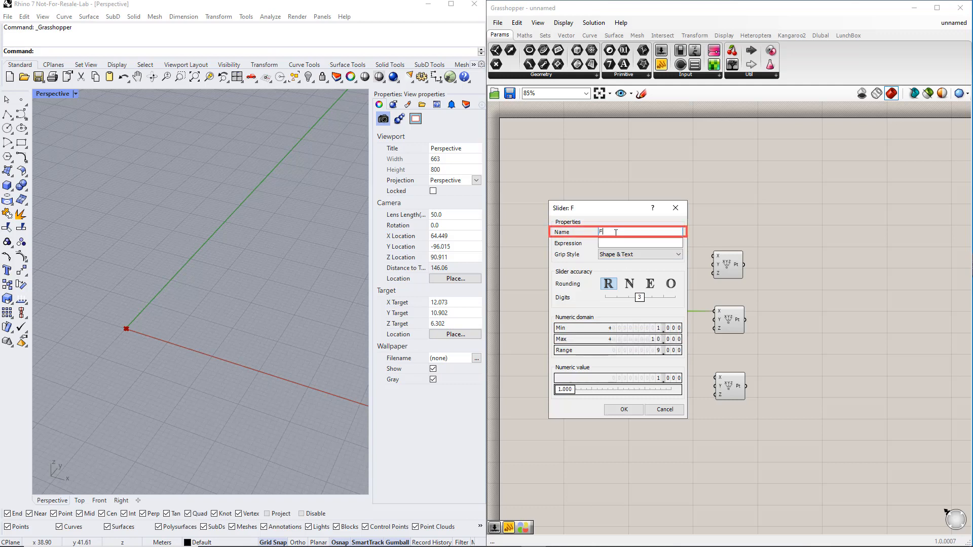
type("irst S")
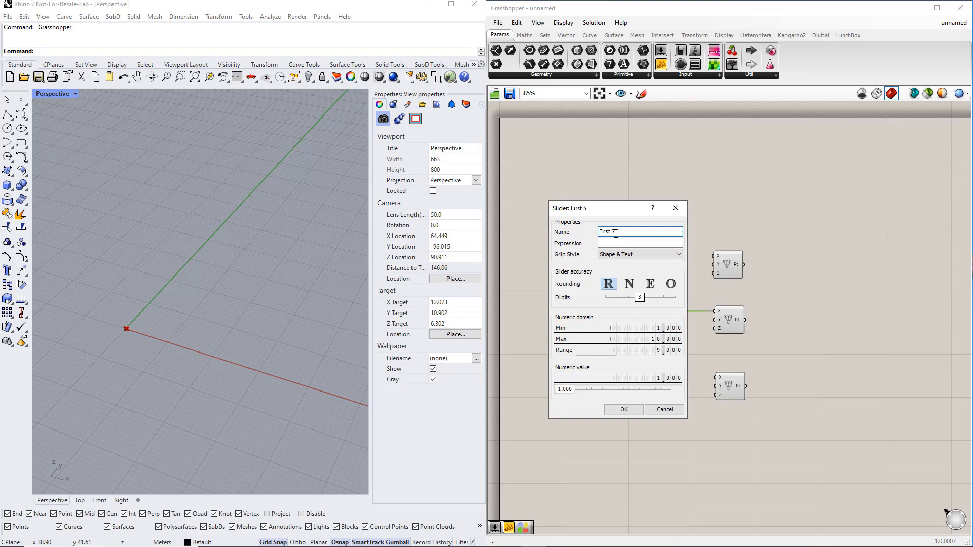
type("pan")
left_click(624, 285)
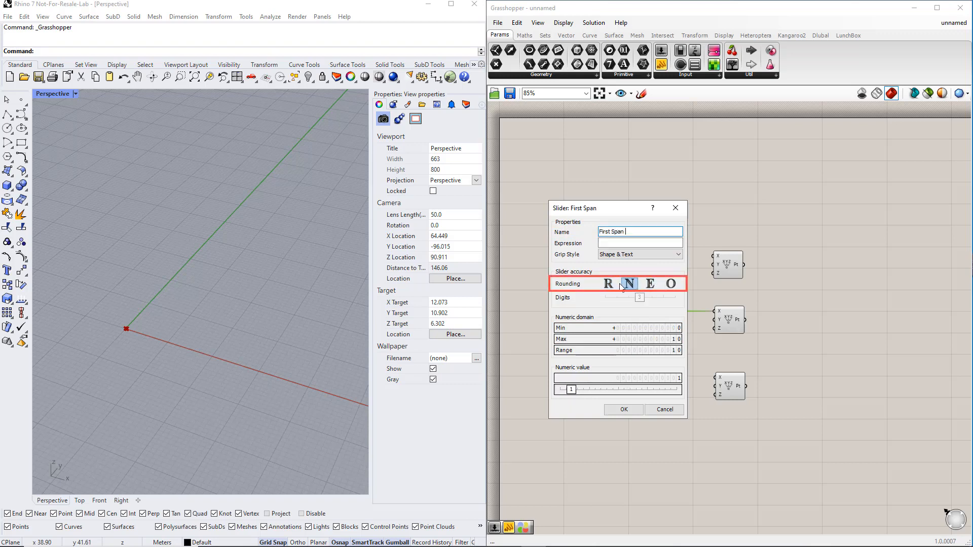
left_click(608, 284)
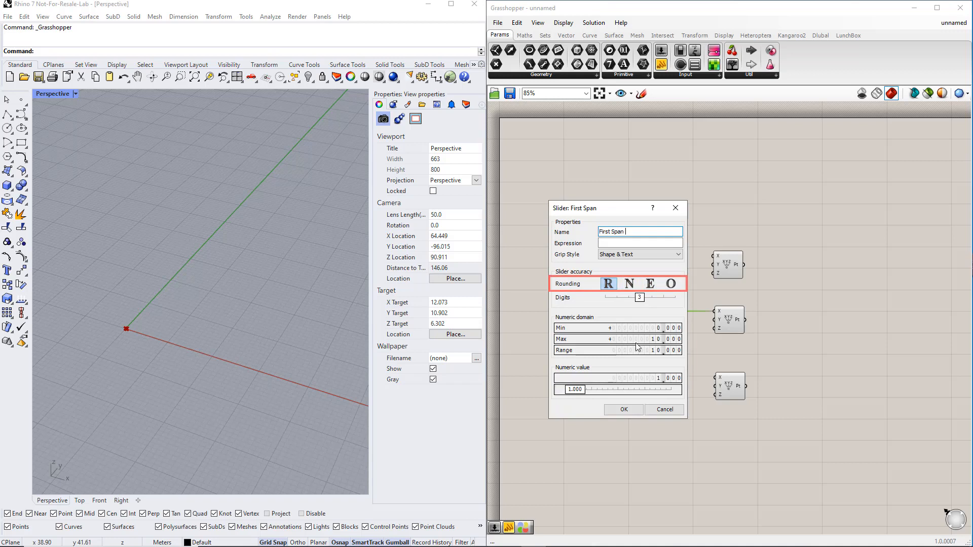
left_click(623, 412)
Step: Place a Maths Expression component beside the lowest Construct Point
left_click(675, 402)
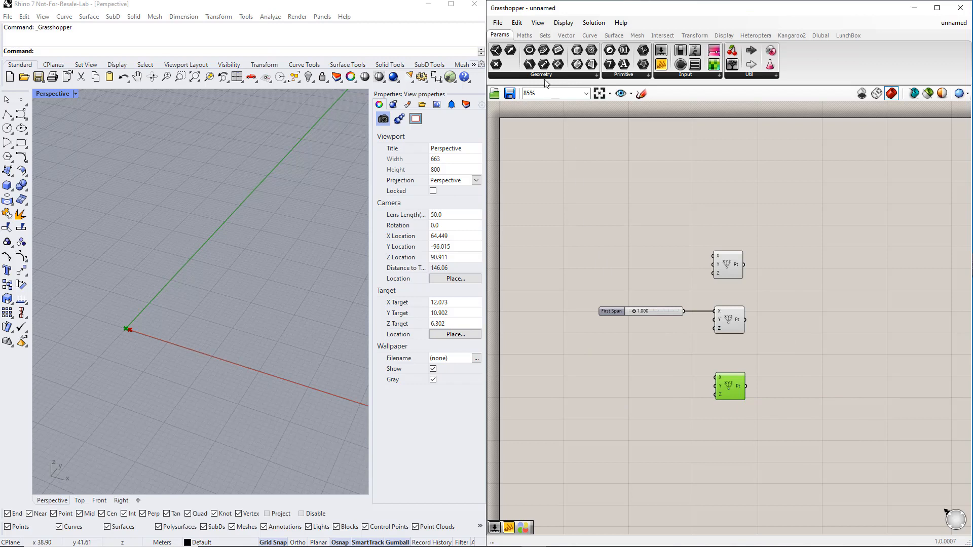
left_click(530, 36)
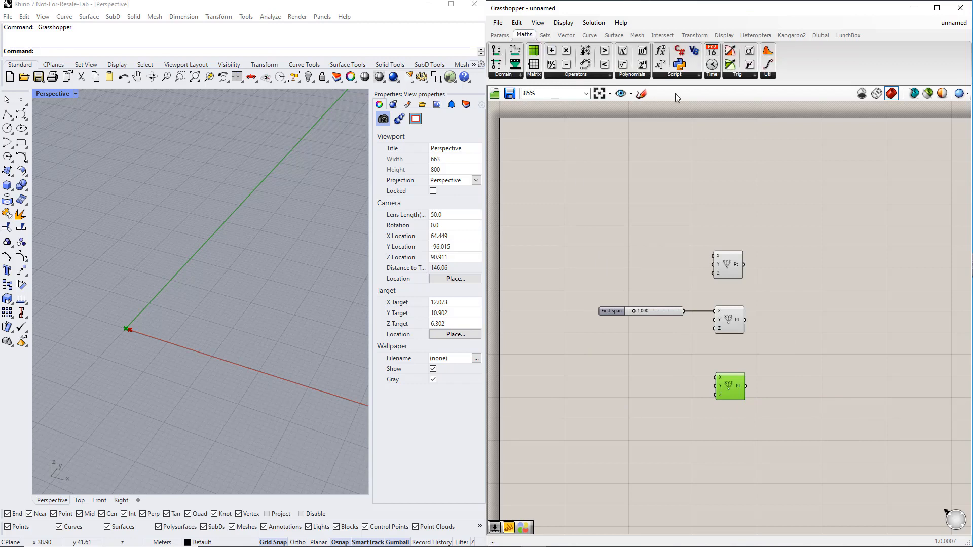
left_click(682, 75)
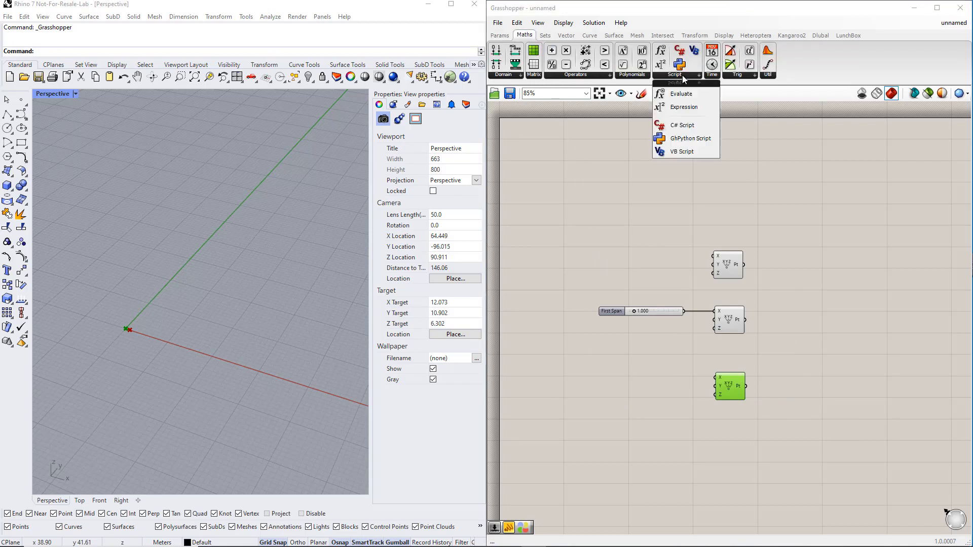
left_click(692, 108)
left_click(632, 391)
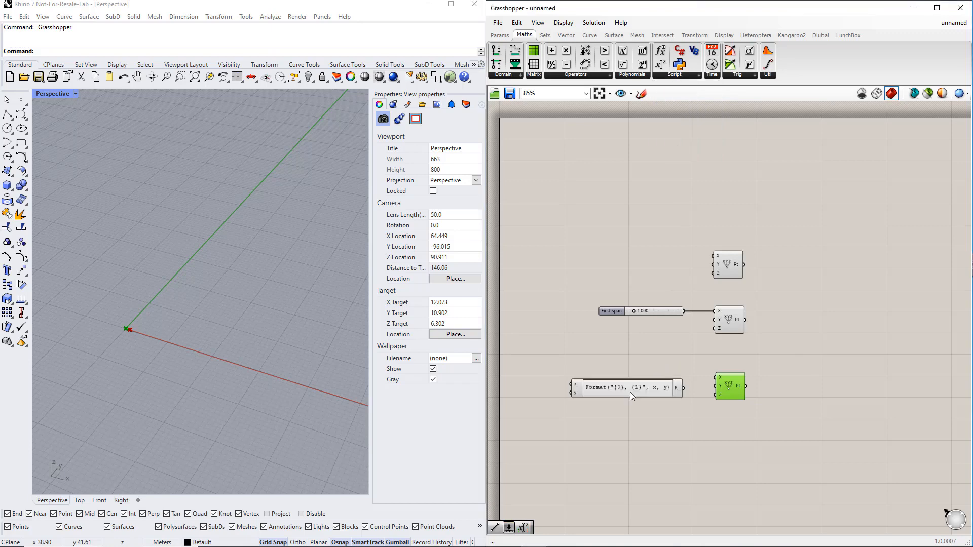
Step: Set the component's expression to x+y and connect its result to the X input of the lowest Construct Point
double_click(631, 392)
left_click(663, 413)
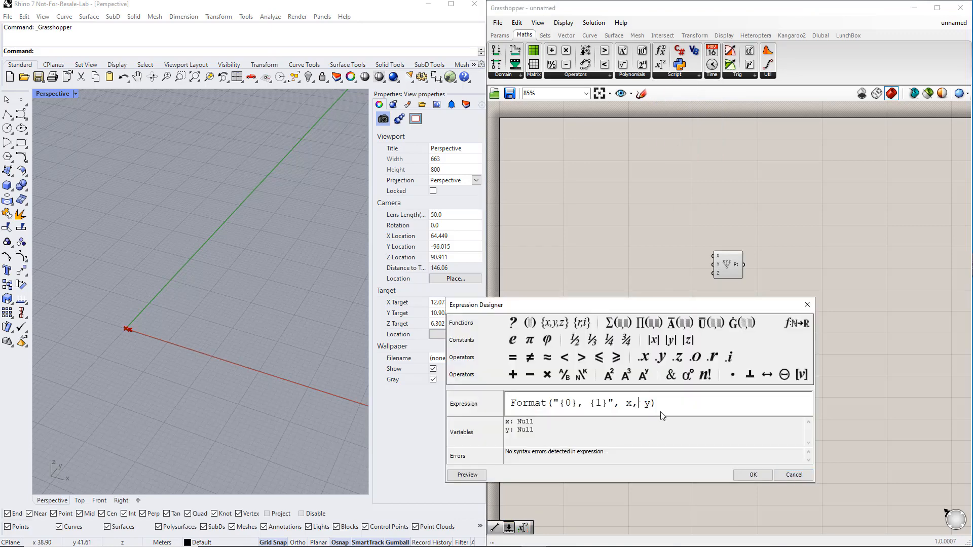
double_click(660, 404)
left_click_drag(660, 404, 527, 400)
type("x+y")
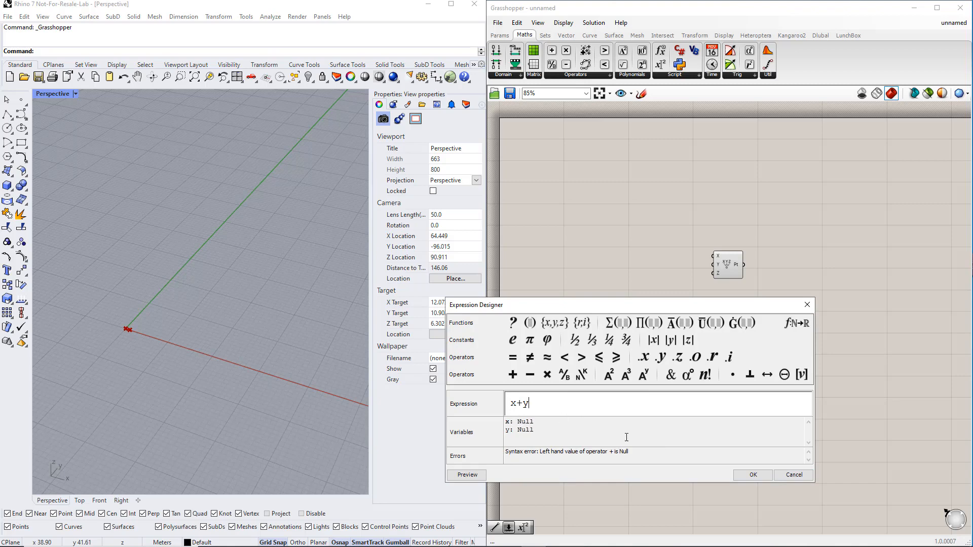
left_click(740, 477)
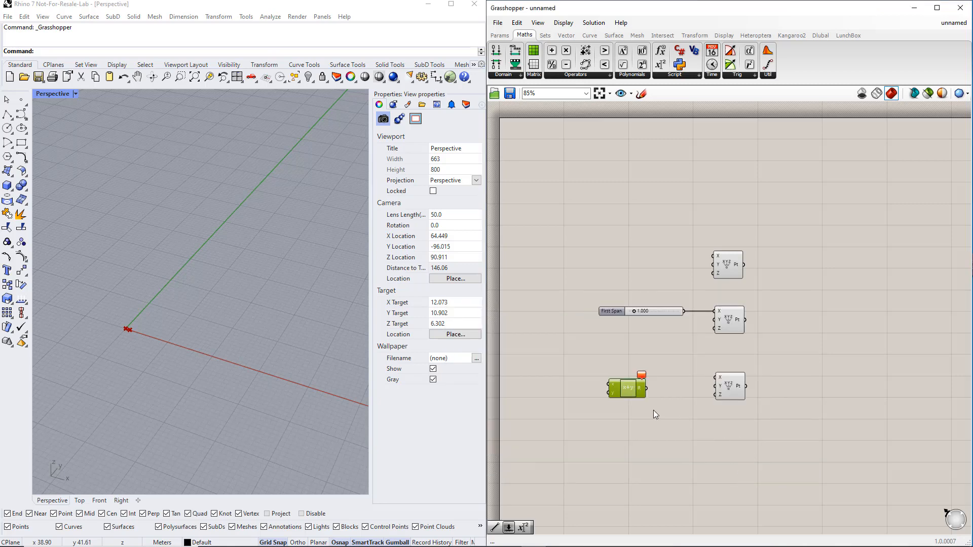
left_click_drag(647, 389, 676, 378)
left_click(675, 411)
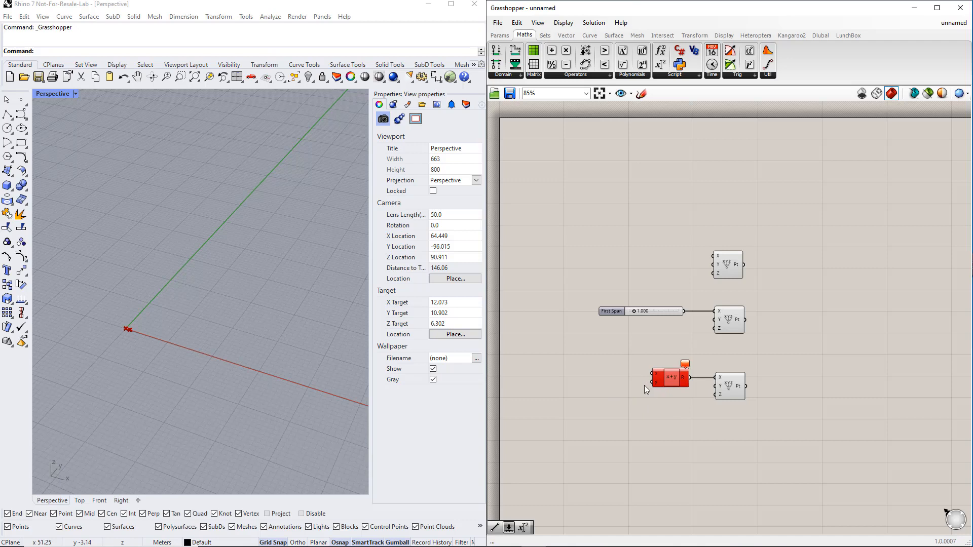
Step: Add a number slider from 0 to 10 beside the expression component and name it Second Span
double_click(592, 383)
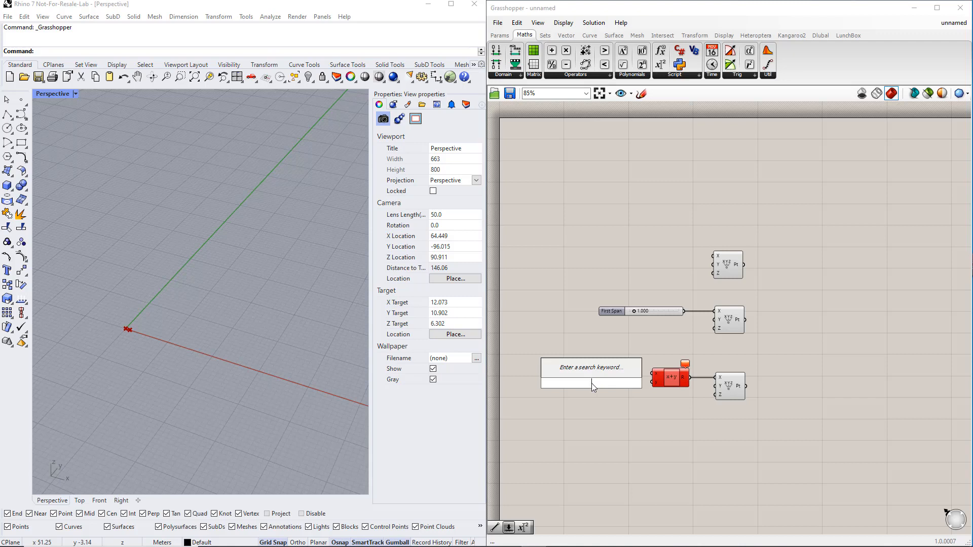
type("0<10")
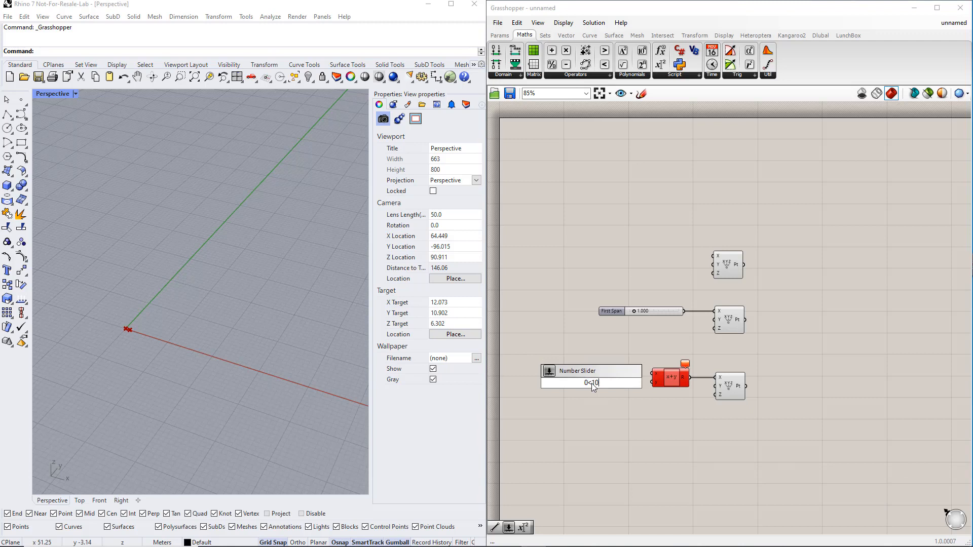
key("Return")
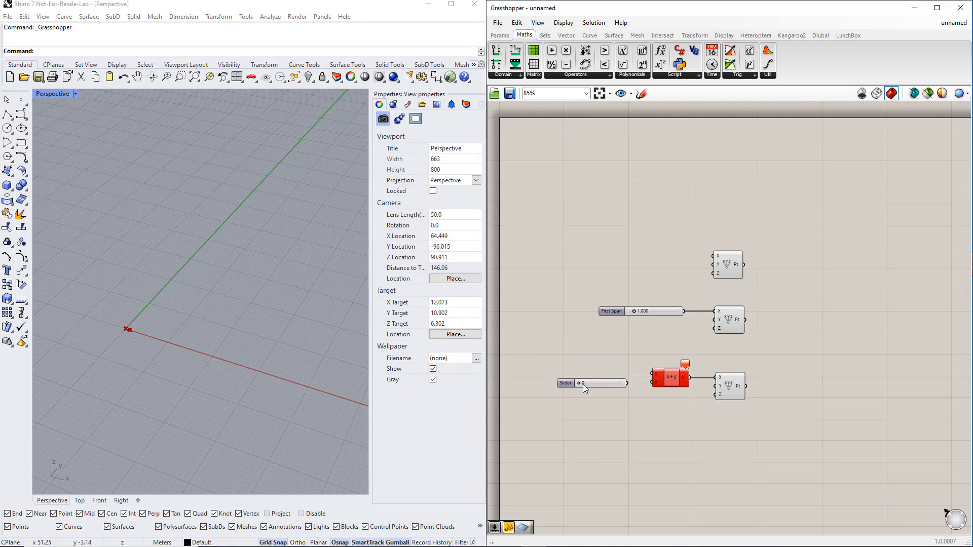
double_click(572, 384)
type("S")
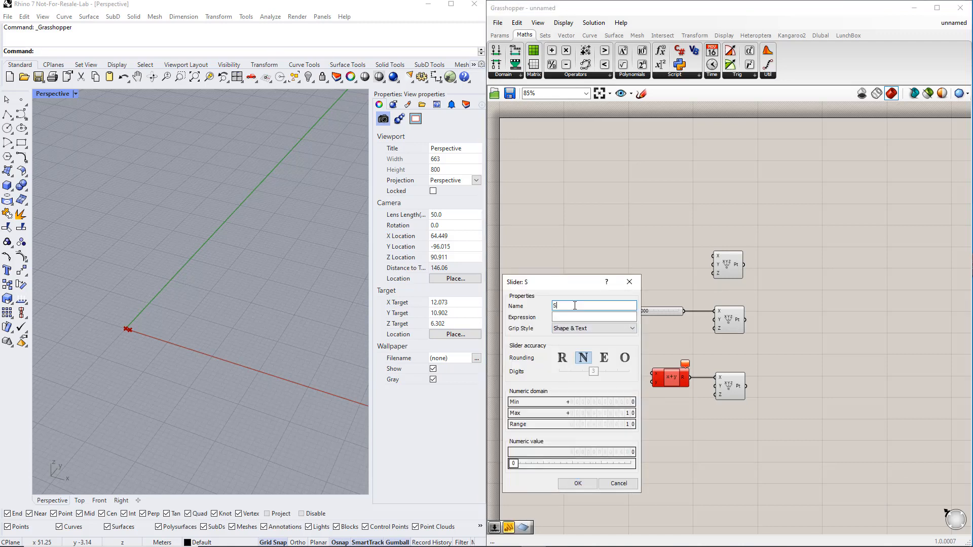
type("econd Span")
left_click(577, 483)
Step: Connect First Span to the expression's x input and Second Span to its y input, and set Second Span to 4
scroll(652, 400, "up", 6)
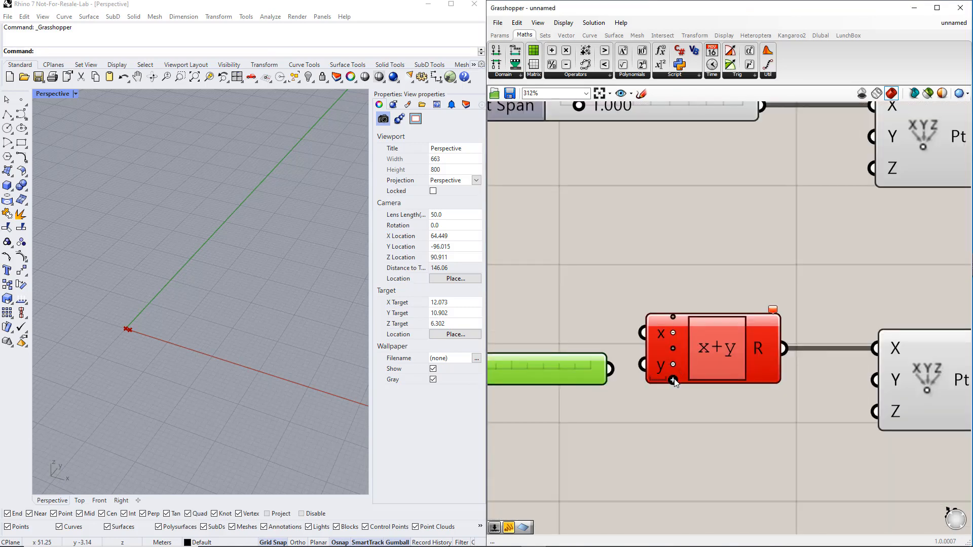
scroll(667, 400, "down", 3)
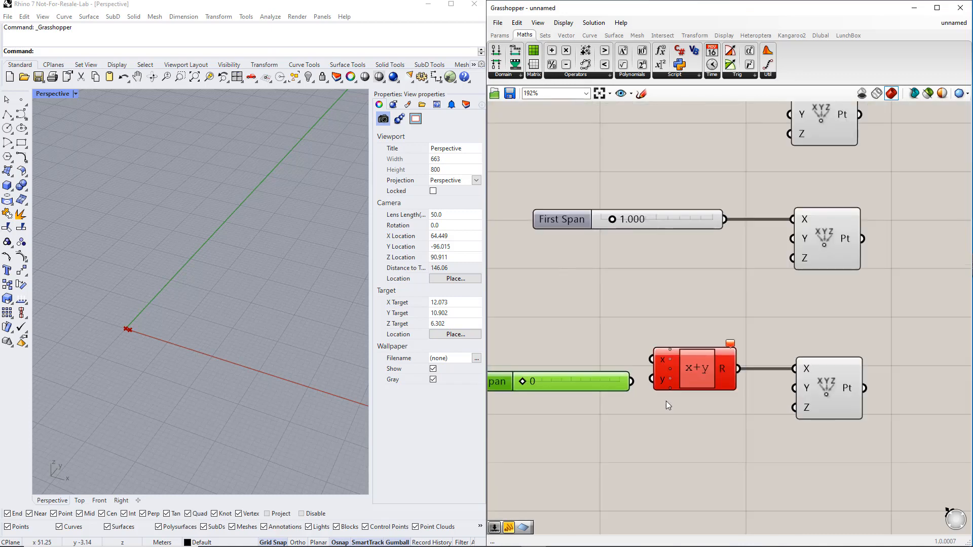
scroll(666, 400, "down", 2)
left_click_drag(707, 274, 657, 384)
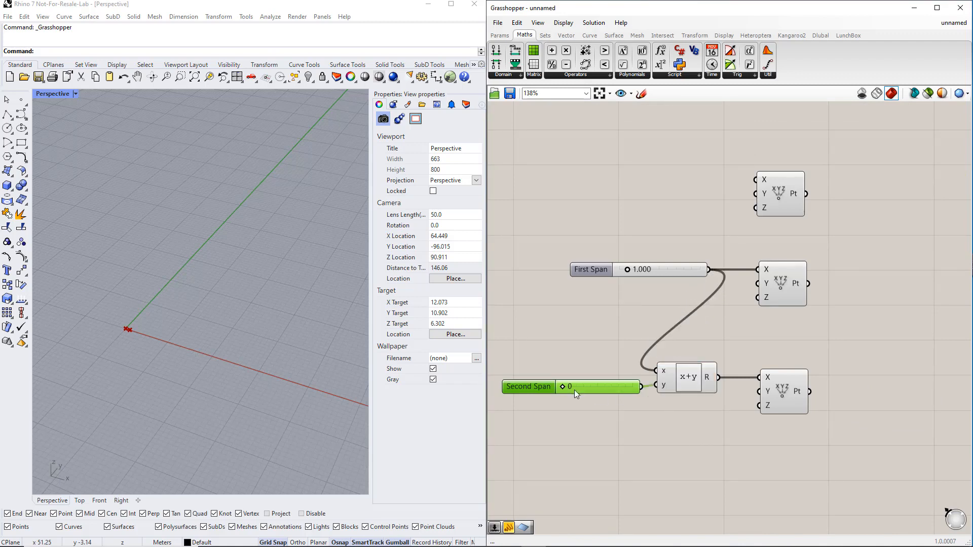
left_click_drag(565, 387, 590, 387)
Step: Place two Line components beside the Construct Point components, one for each span
right_click_drag(836, 337, 778, 350)
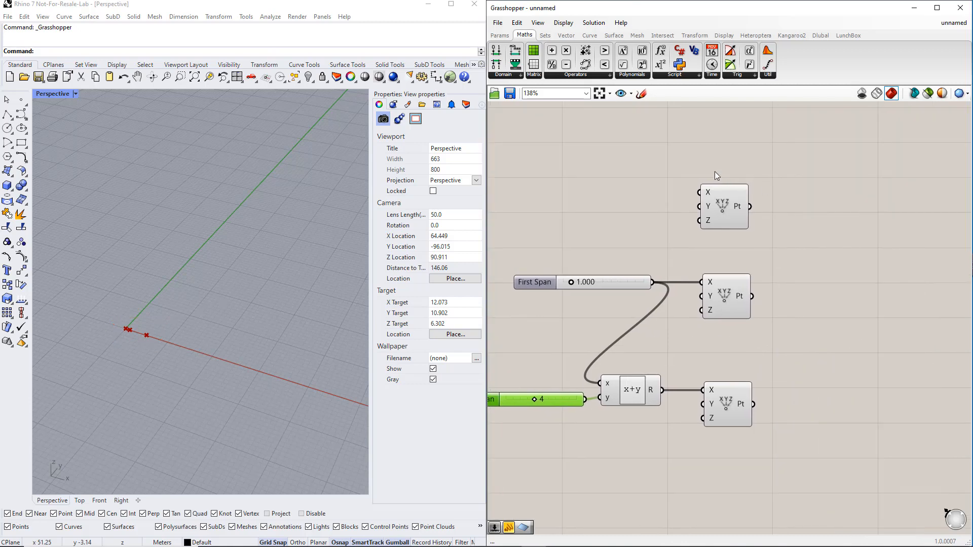
left_click(591, 35)
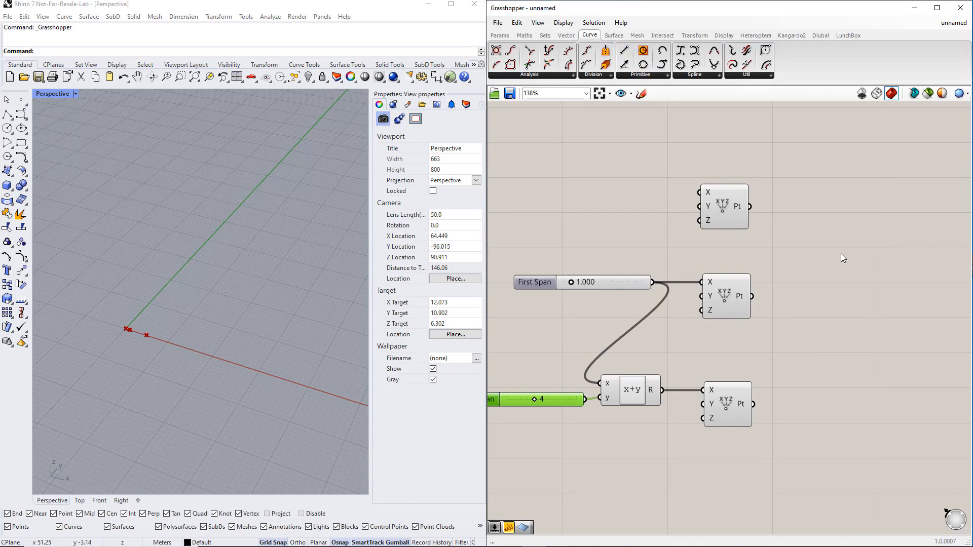
left_click(841, 239)
double_click(841, 239)
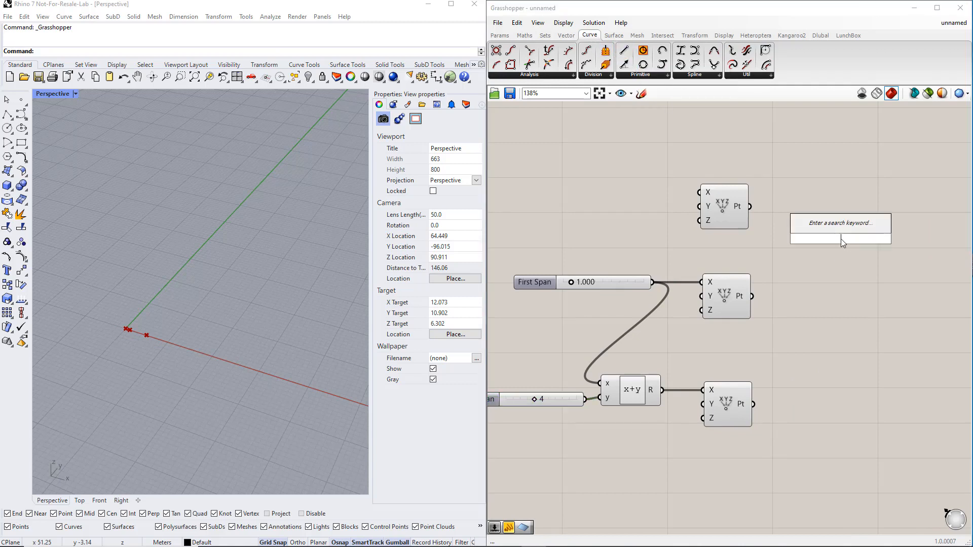
type("line")
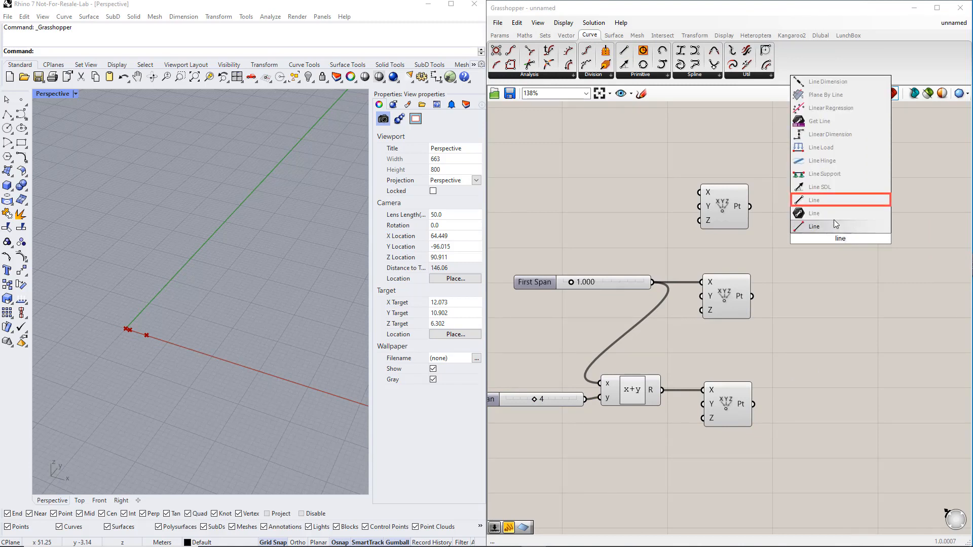
left_click(832, 202)
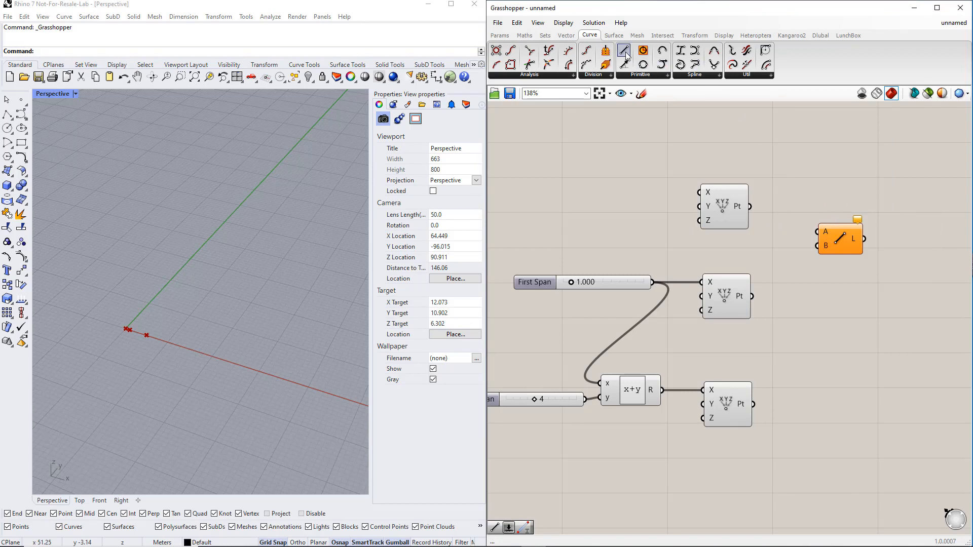
left_click_drag(627, 53, 841, 365)
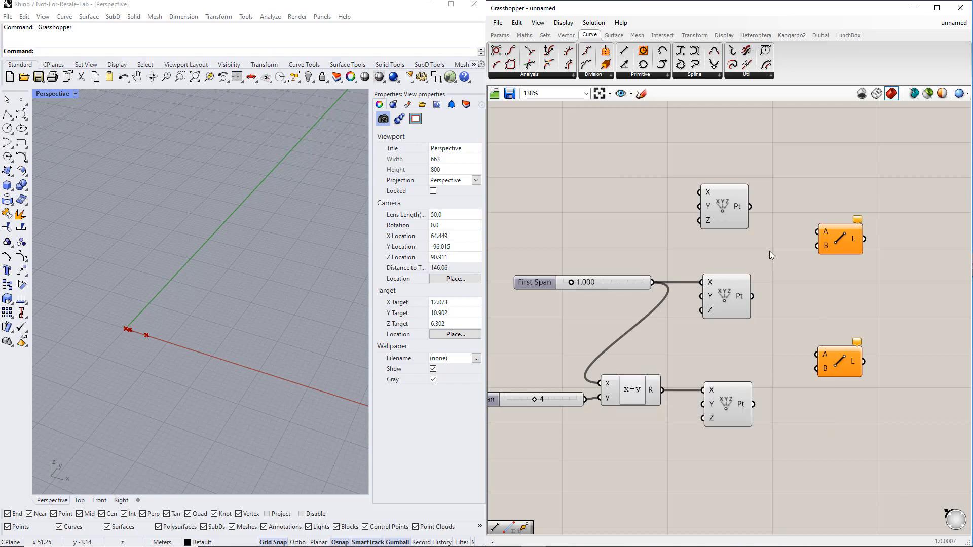
Step: Connect the first and second points to the upper Line's A and B inputs, and the second and third points to the lower Line's
left_click_drag(754, 209, 818, 232)
left_click_drag(752, 296, 818, 246)
left_click_drag(752, 297, 817, 354)
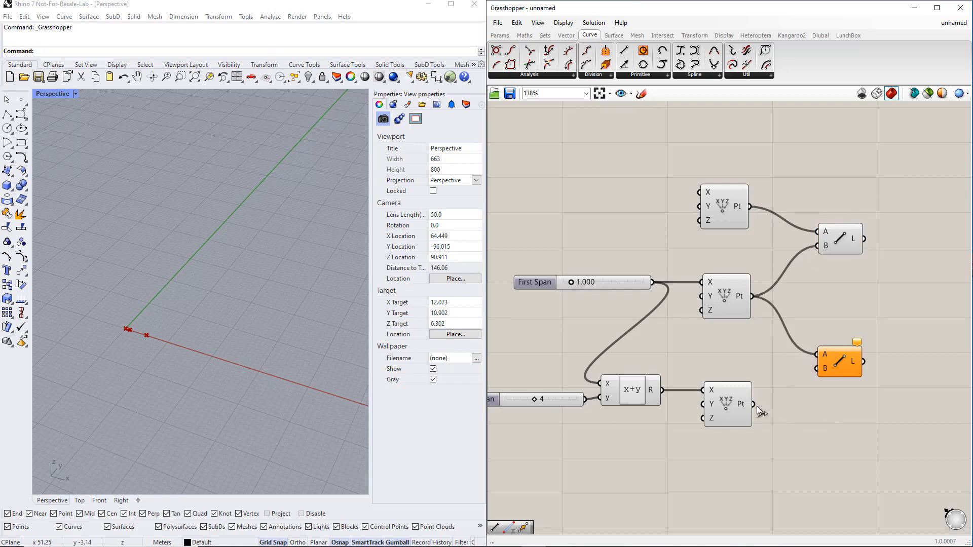
left_click_drag(754, 404, 818, 368)
Step: Place a Dlubal RFEM 6 Member component beside the two Line components
scroll(804, 385, "down", 2)
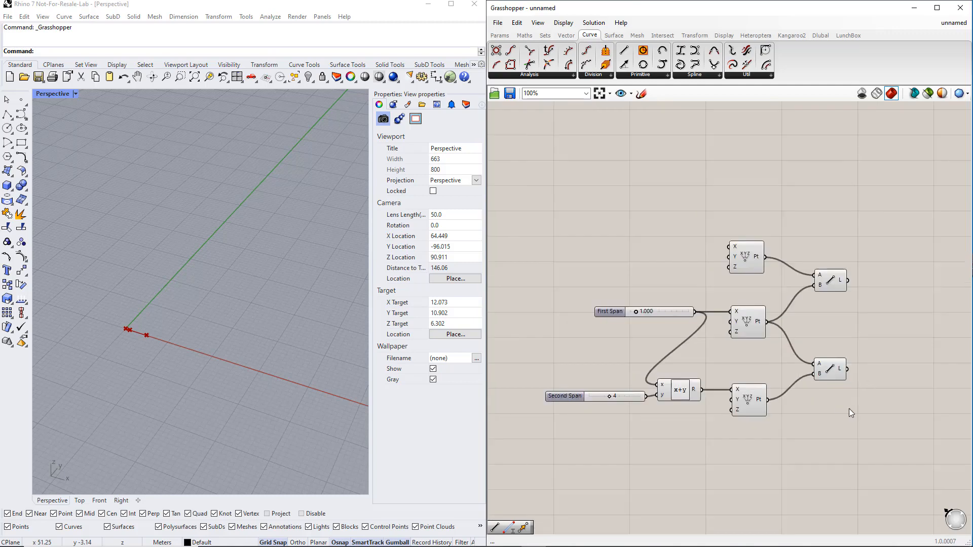
right_click_drag(850, 409, 734, 385)
right_click_drag(764, 336, 732, 351)
scroll(705, 345, "up", 2)
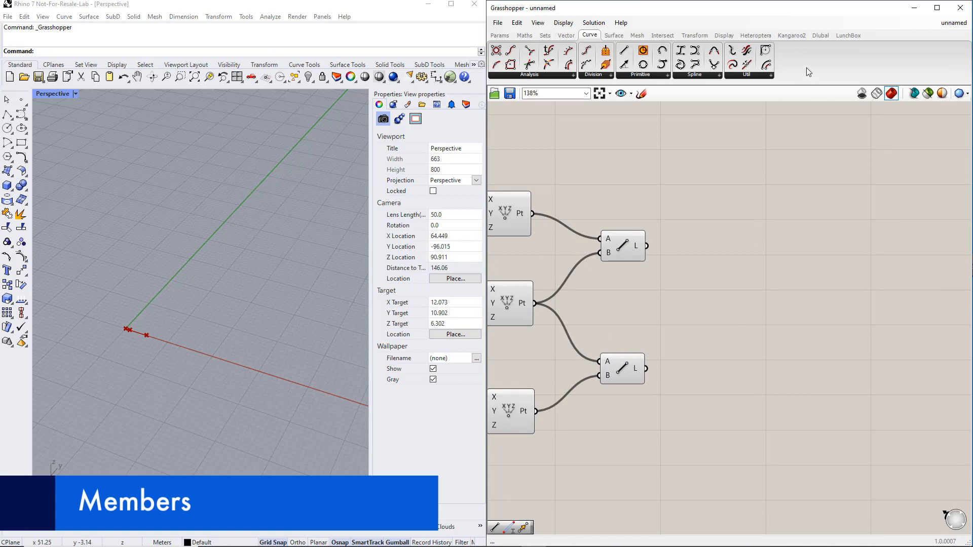
left_click(825, 37)
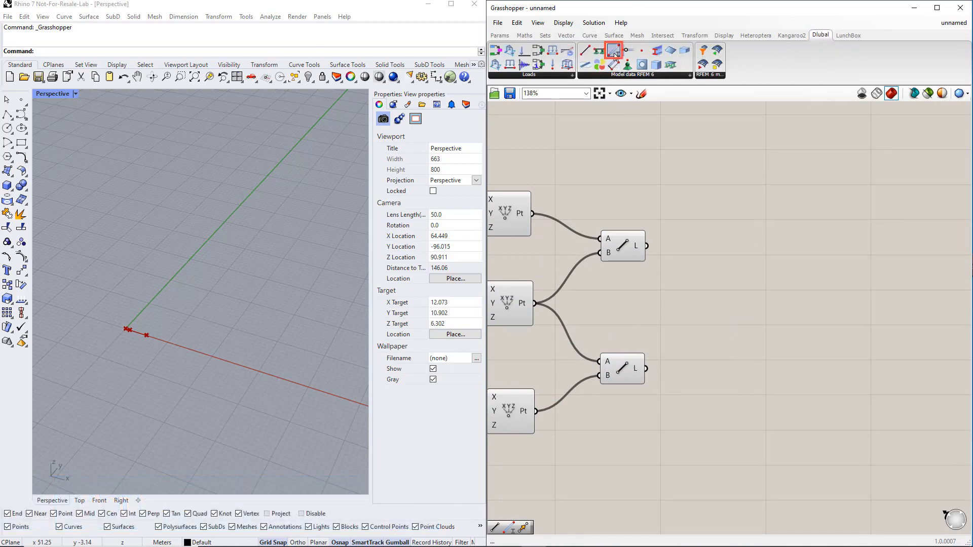
left_click_drag(614, 54, 820, 316)
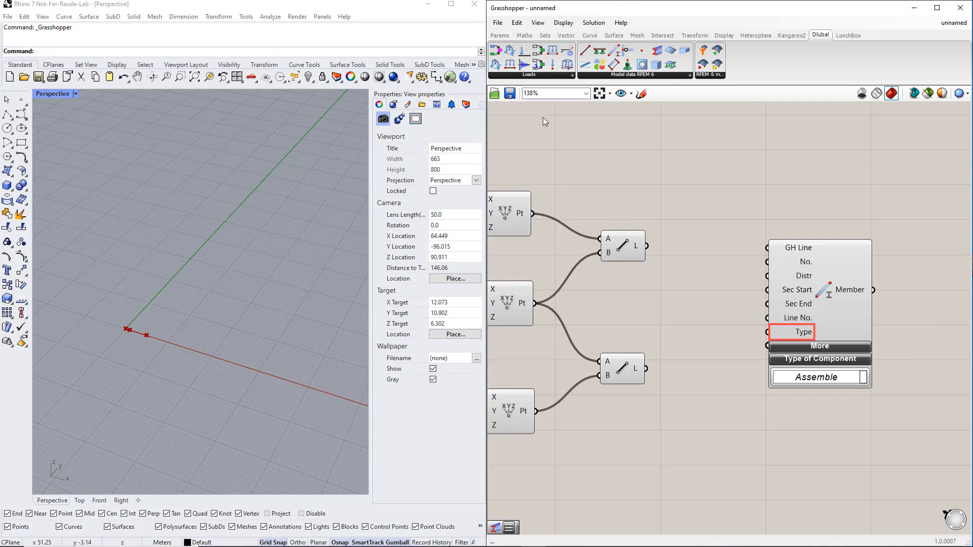
Step: Add a Value List to the Member's Type input, choose TYPE_BEAM, and space the list and the Member component apart
left_click(500, 35)
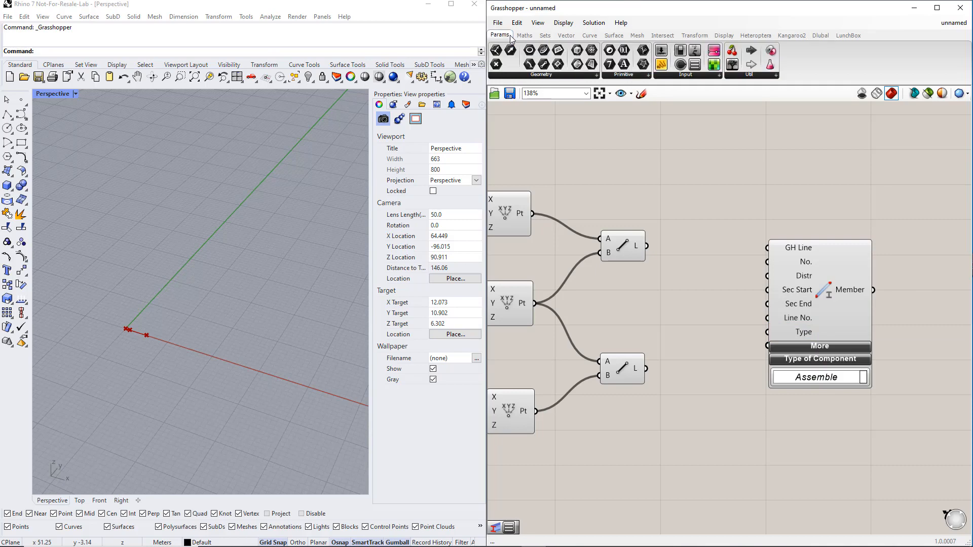
left_click(681, 76)
left_click(765, 138)
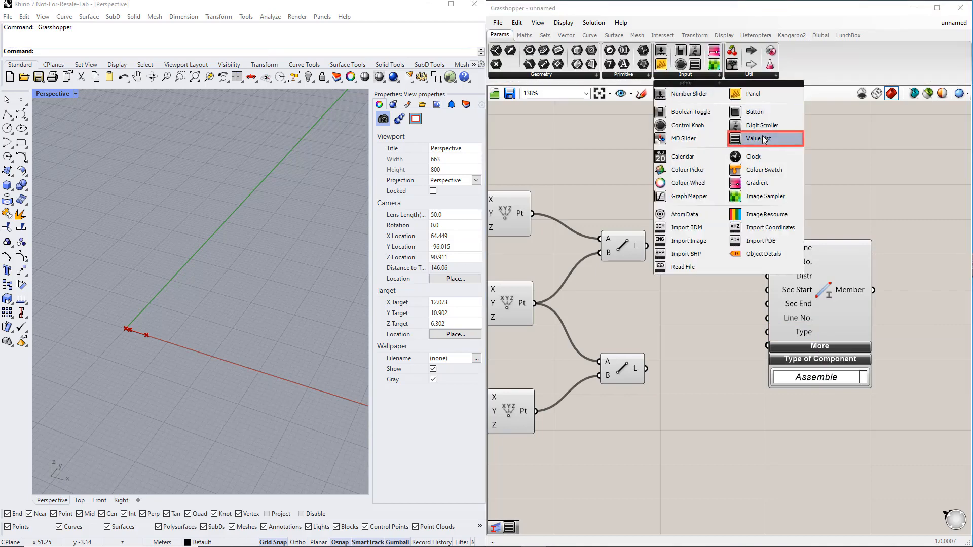
left_click_drag(765, 140, 766, 332)
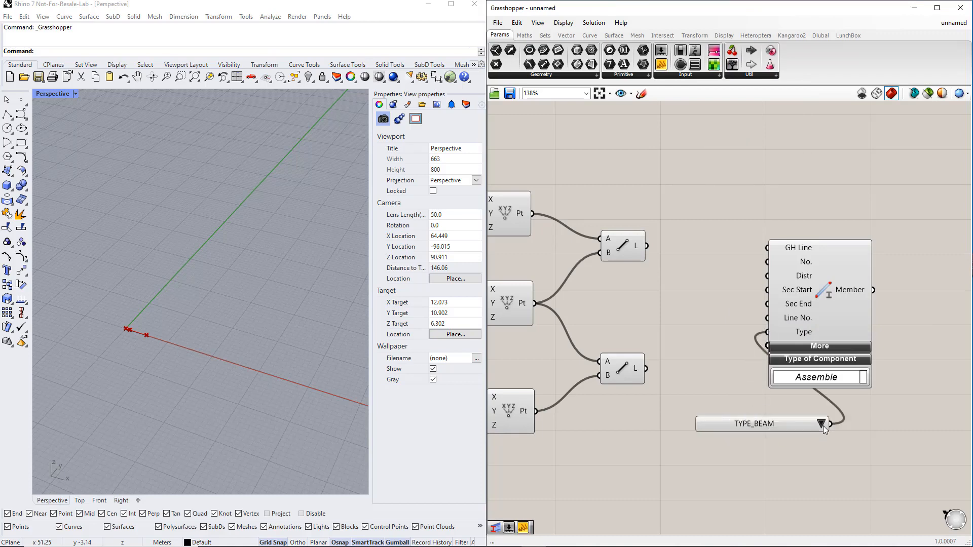
left_click(822, 425)
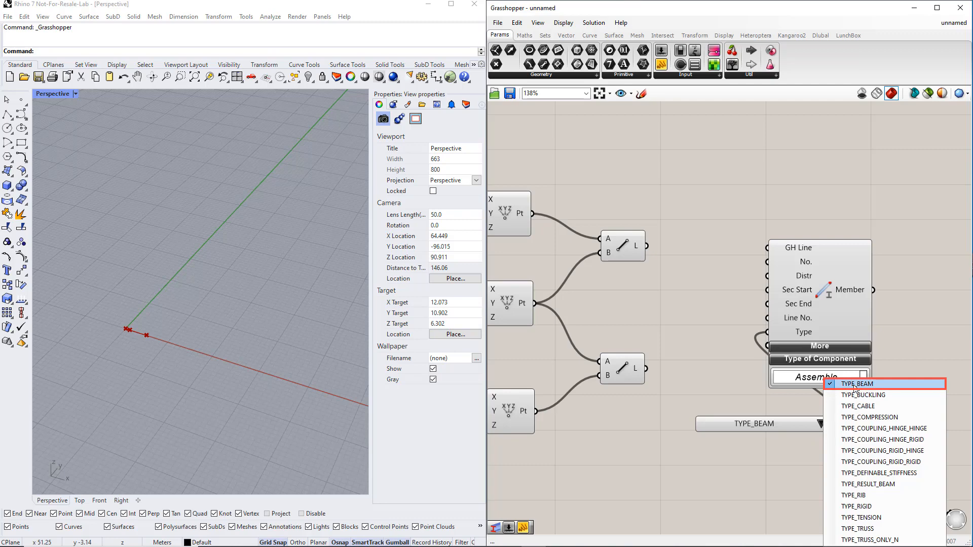
left_click(855, 386)
left_click_drag(823, 309, 866, 303)
left_click_drag(774, 426, 730, 429)
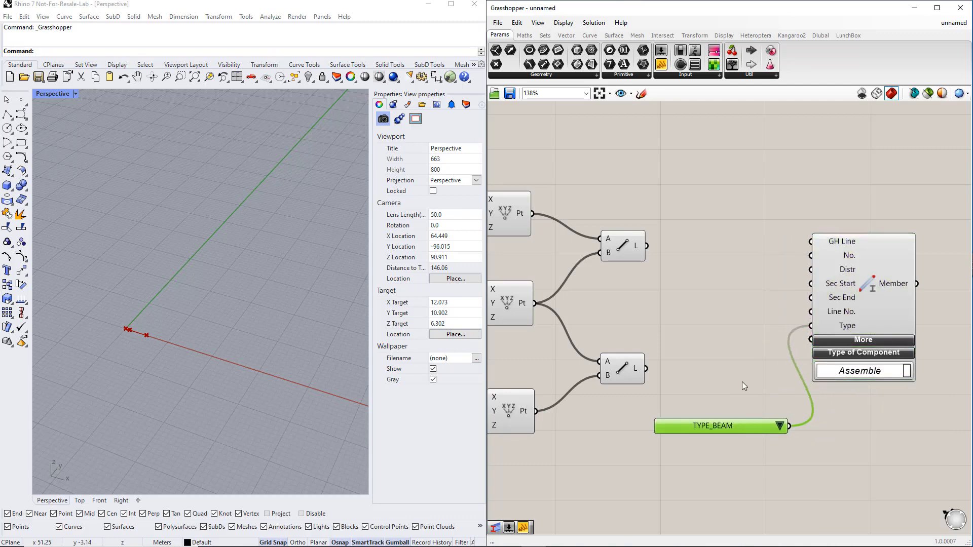
Step: Connect the outputs of both Line components to the Member's GH Line input
scroll(743, 377, "down", 2)
scroll(744, 377, "down", 1)
right_click_drag(745, 373, 660, 343)
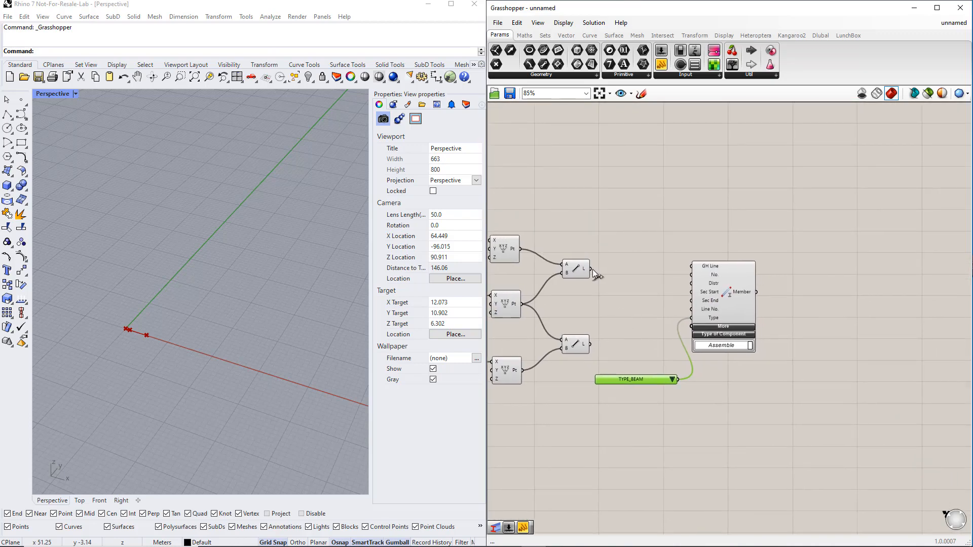
left_click_drag(591, 269, 686, 266)
left_click_drag(591, 344, 689, 268)
left_click_drag(592, 269, 689, 266, "shift")
Step: Disconnect the lower Line from the Member's GH Line input and reconnect it alongside the upper Line
right_click_drag(738, 375, 698, 367)
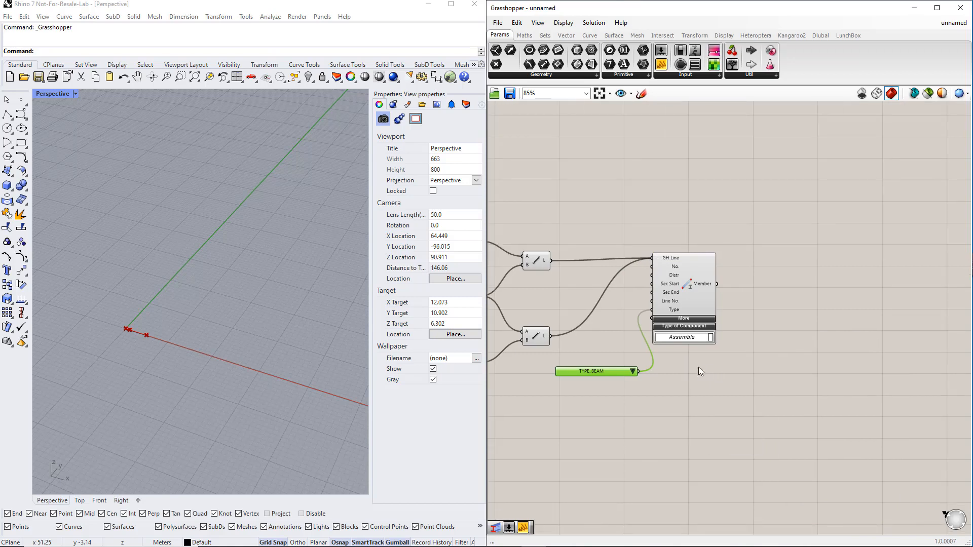
left_click(664, 362, "ctrl")
right_click(666, 260)
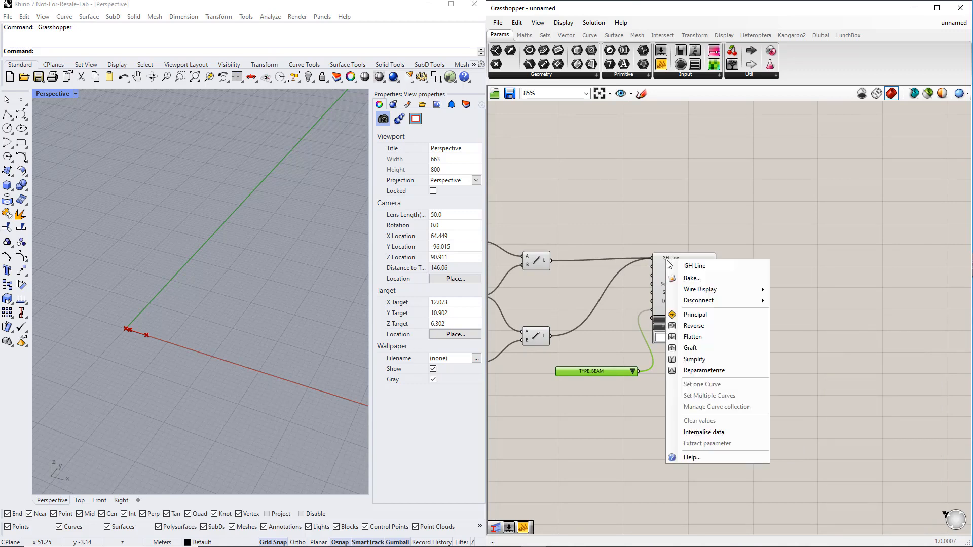
mouse_move(758, 307)
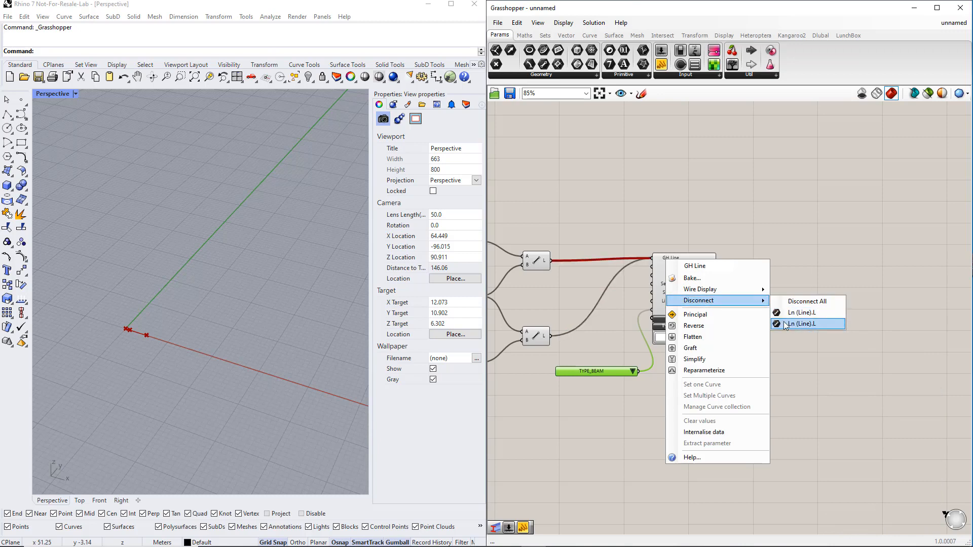
left_click(801, 312)
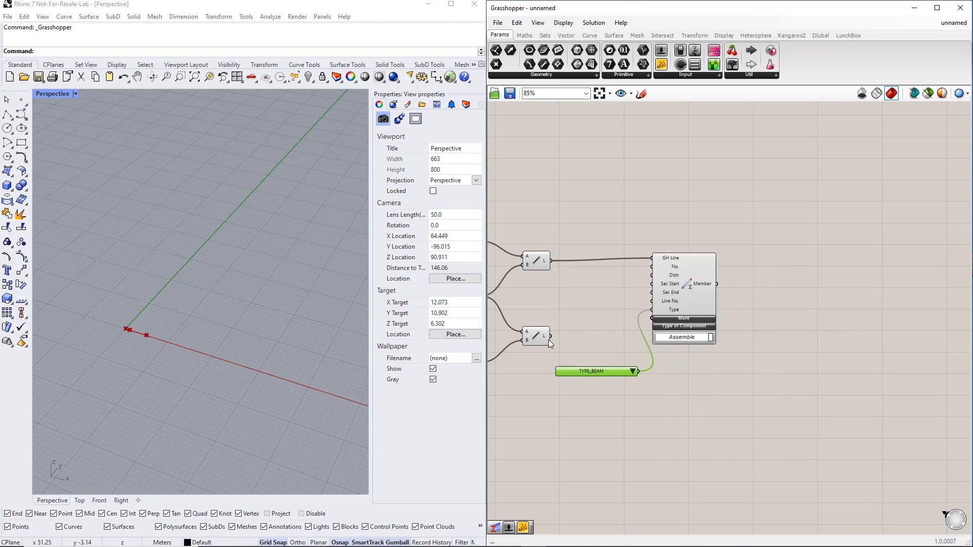
left_click_drag(551, 336, 658, 262, "shift")
Step: Move the Member component and its type list farther away from the Line components
scroll(697, 368, "down", 2)
left_click_drag(677, 421, 784, 331)
left_click(757, 290)
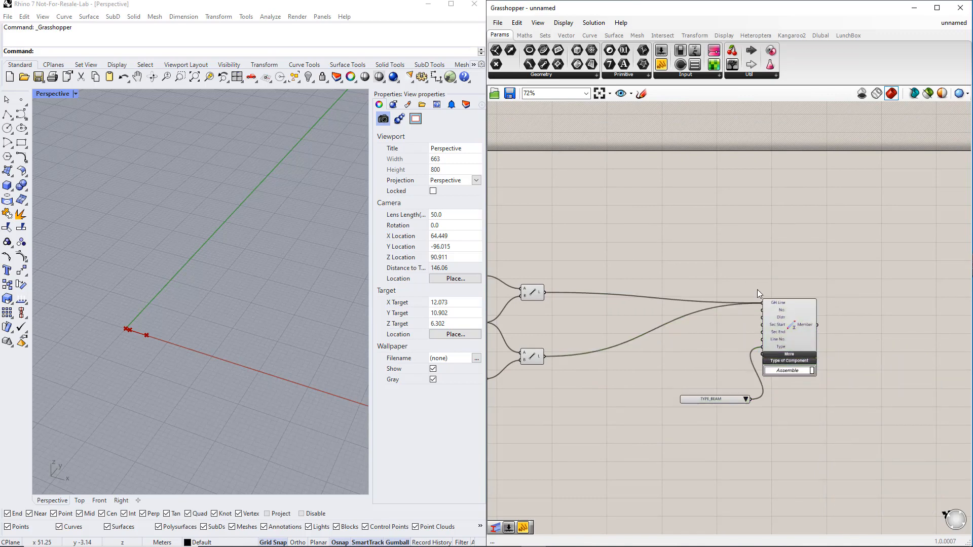
Step: Place a Dlubal Section component and a Material component above the line-to-member connections
left_click(820, 35)
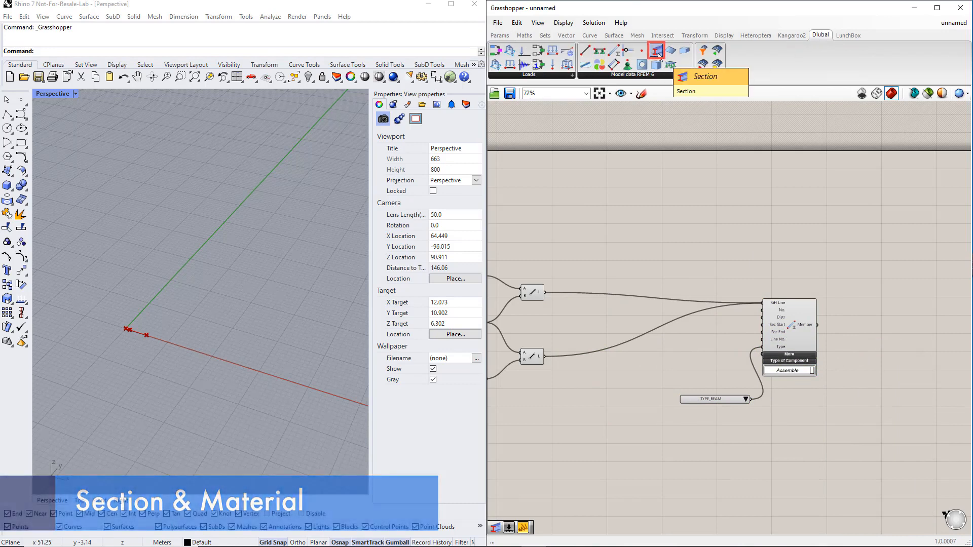
left_click_drag(659, 53, 719, 202)
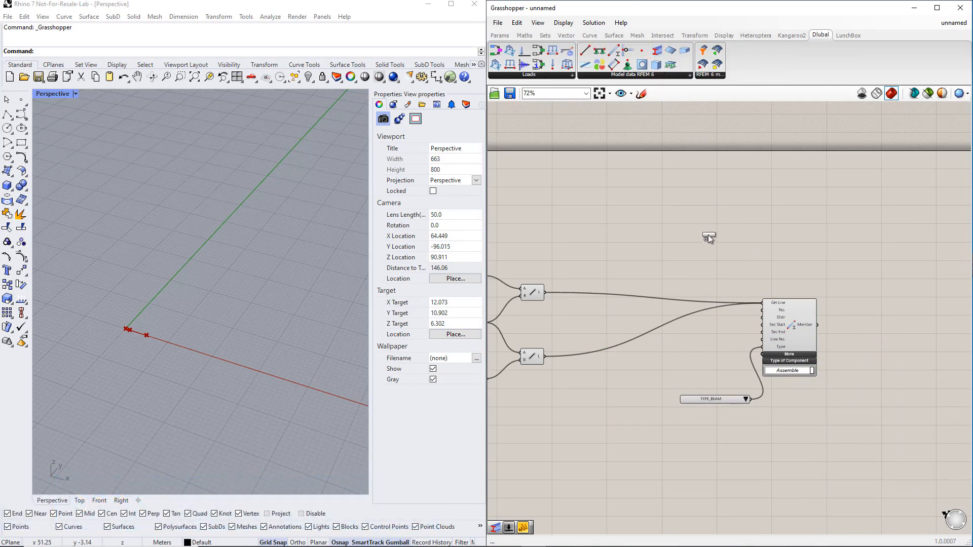
left_click_drag(708, 235, 707, 236)
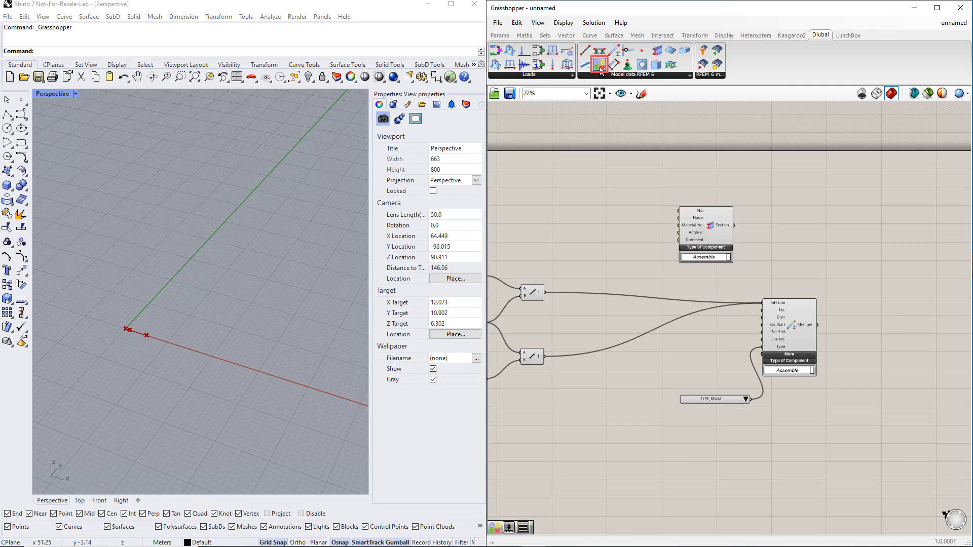
left_click_drag(599, 64, 593, 211)
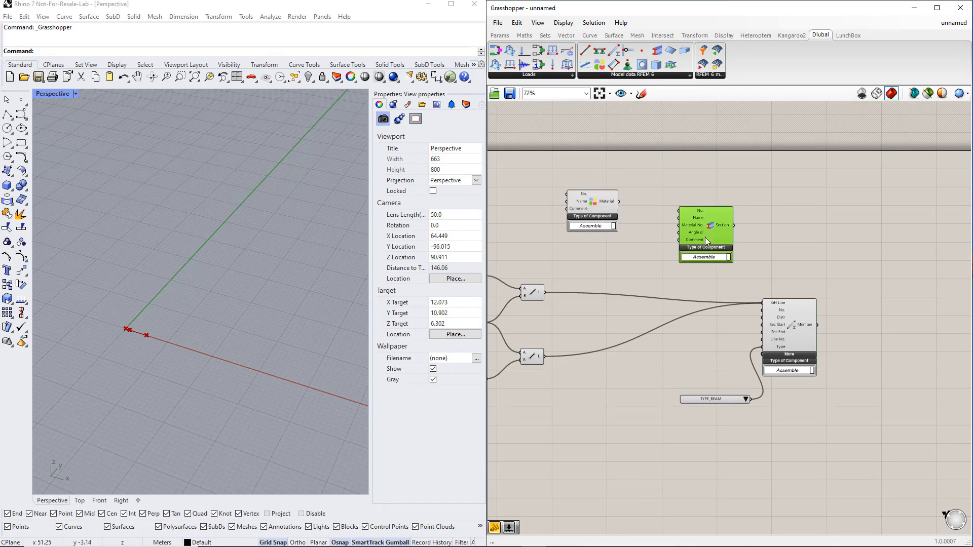
Step: Add four empty panels and connect them to the No. and Name inputs of the Material and Section components
left_click(509, 38)
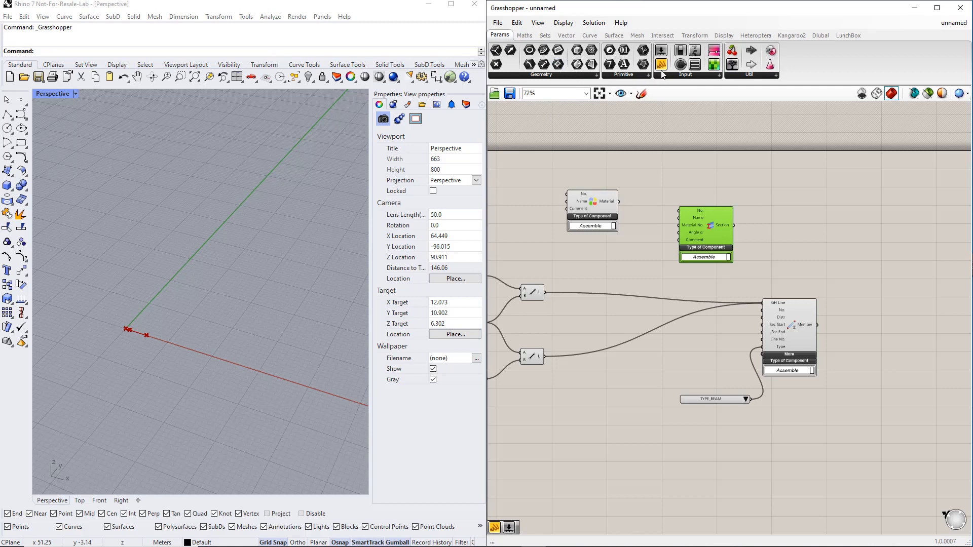
left_click_drag(664, 67, 661, 205)
left_click_drag(687, 218, 566, 195)
left_click_drag(537, 224, 567, 208)
left_click_drag(671, 205, 700, 225)
left_click(687, 236)
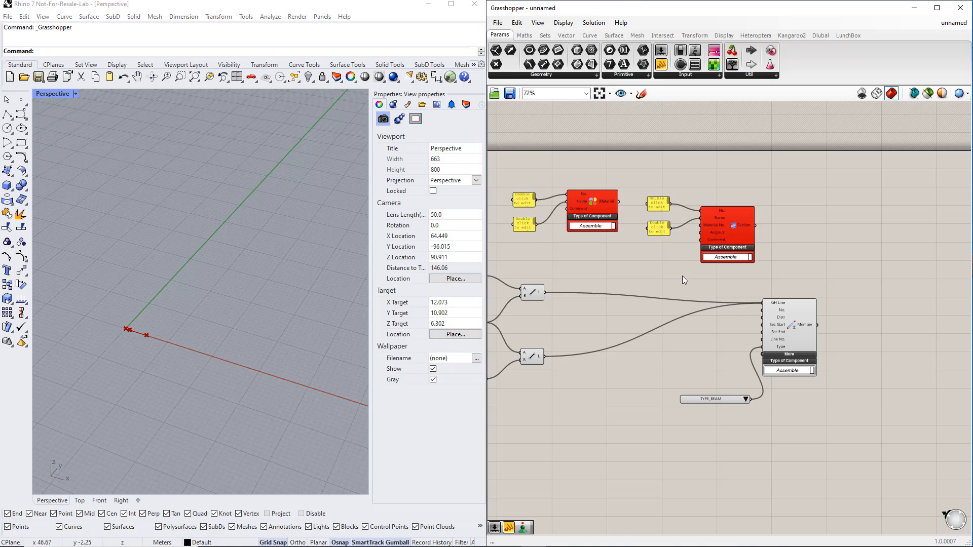
Step: Fill the Section component's two input panels with 1 for the number and IPE 300 for the name
scroll(665, 212, "up", 5)
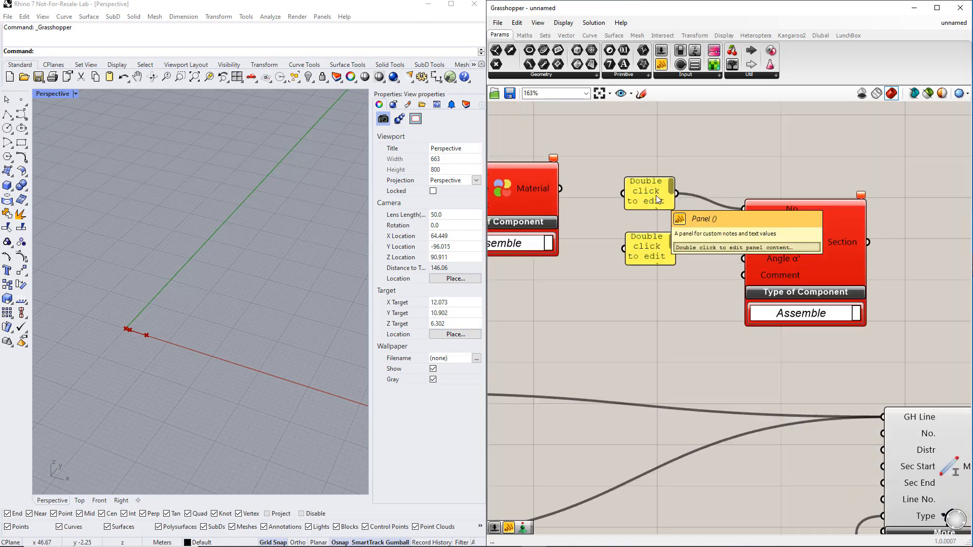
double_click(656, 195)
type("1")
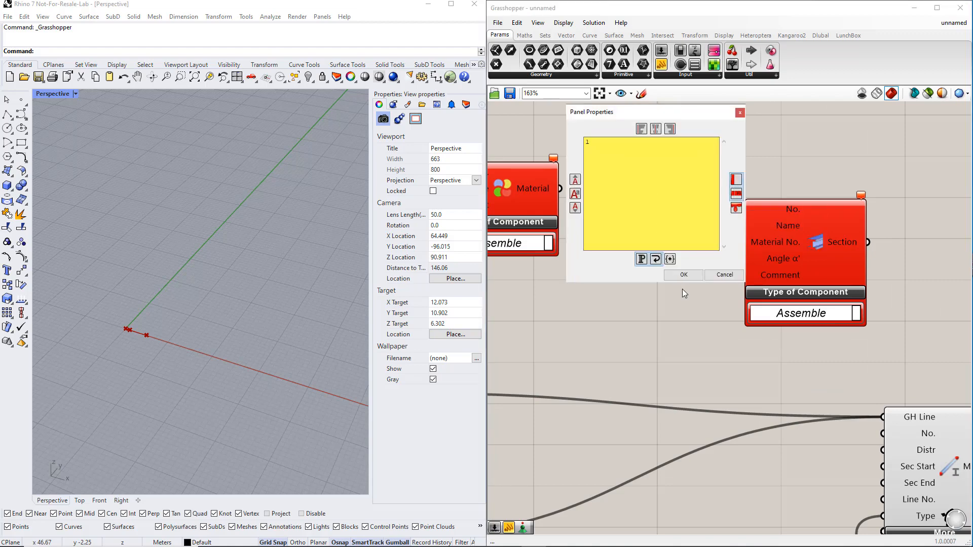
left_click(683, 274)
double_click(653, 250)
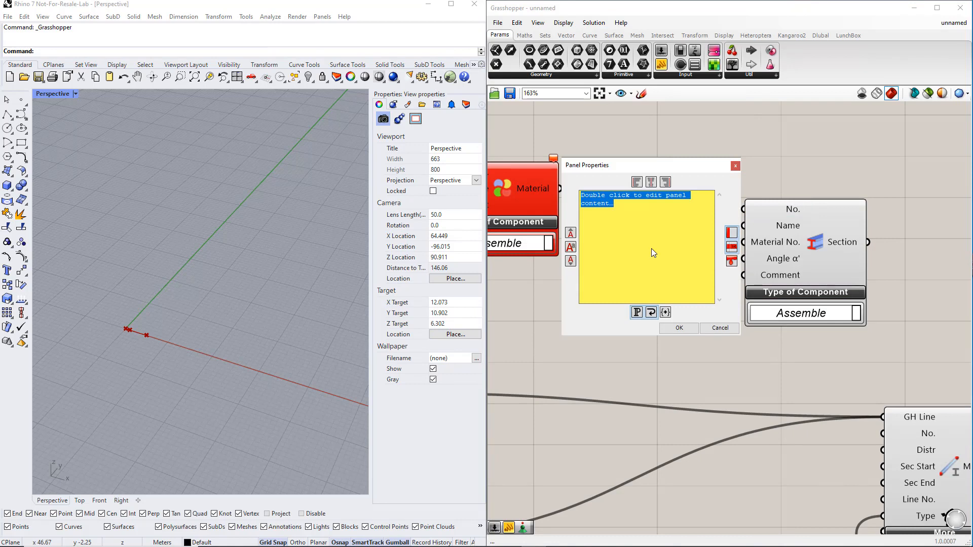
type("IPE 300")
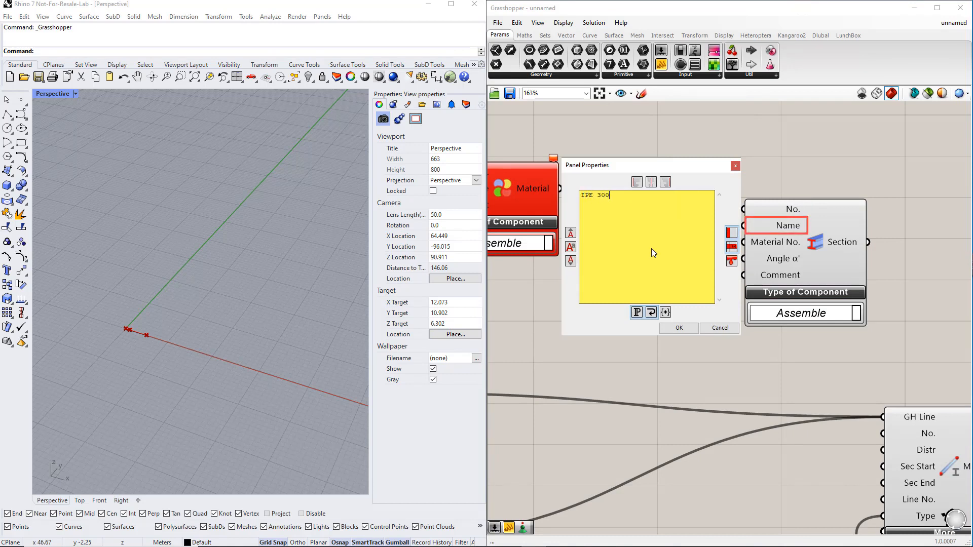
left_click(680, 328)
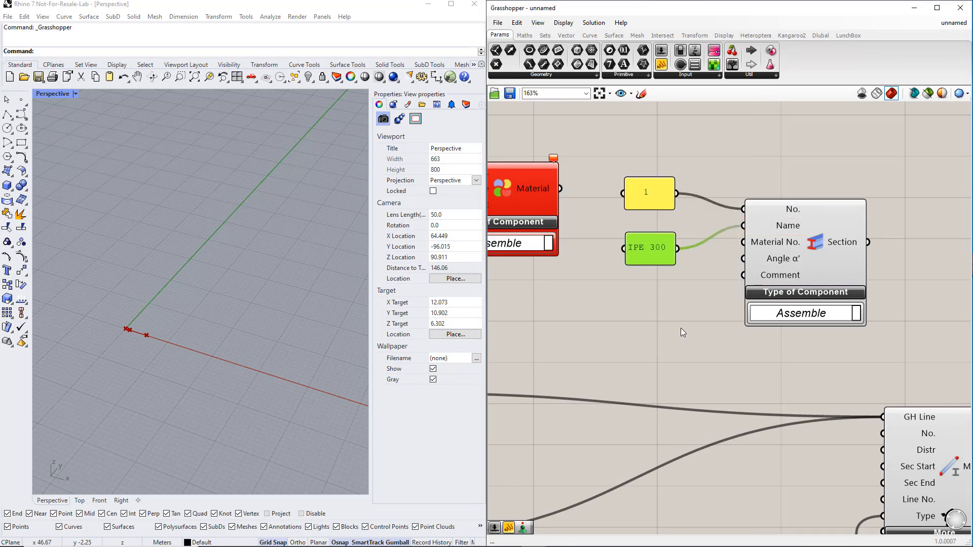
Step: Fill the Material component's two input panels with 1 for the number and S235 for the name
right_click_drag(613, 324, 859, 350)
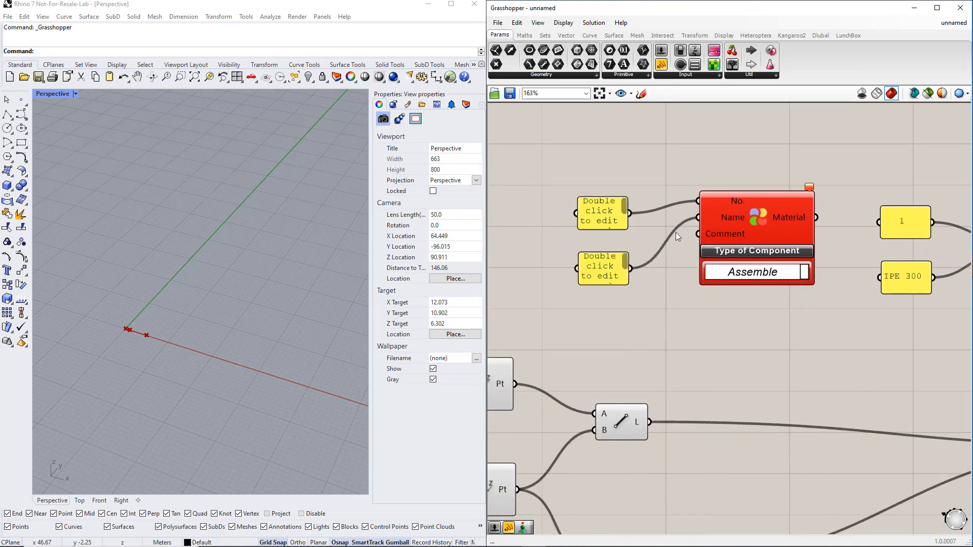
double_click(606, 224)
type("1")
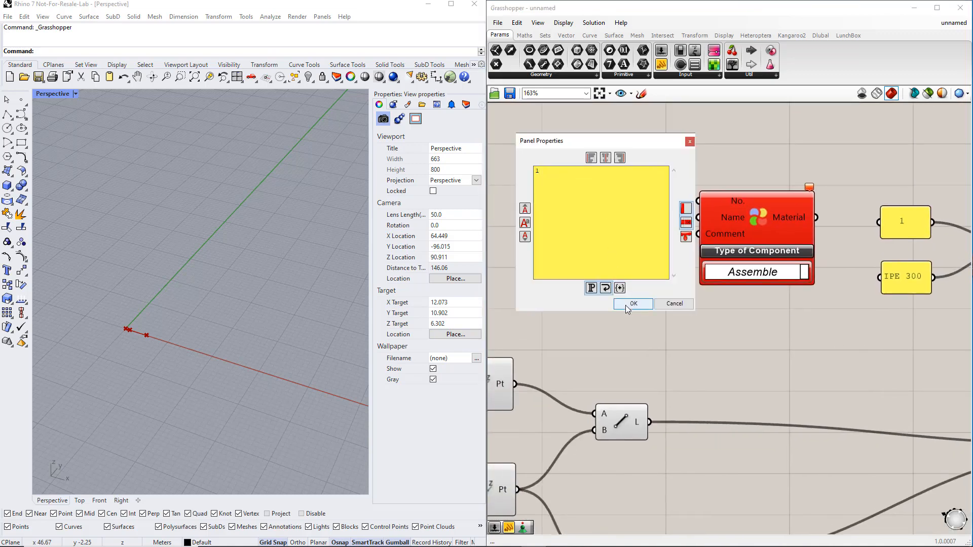
left_click(627, 306)
double_click(614, 271)
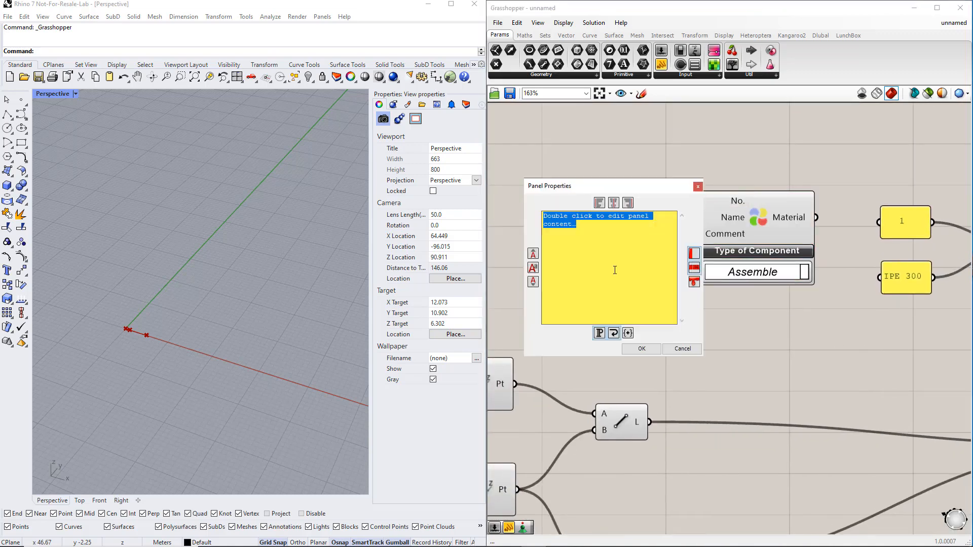
type("s")
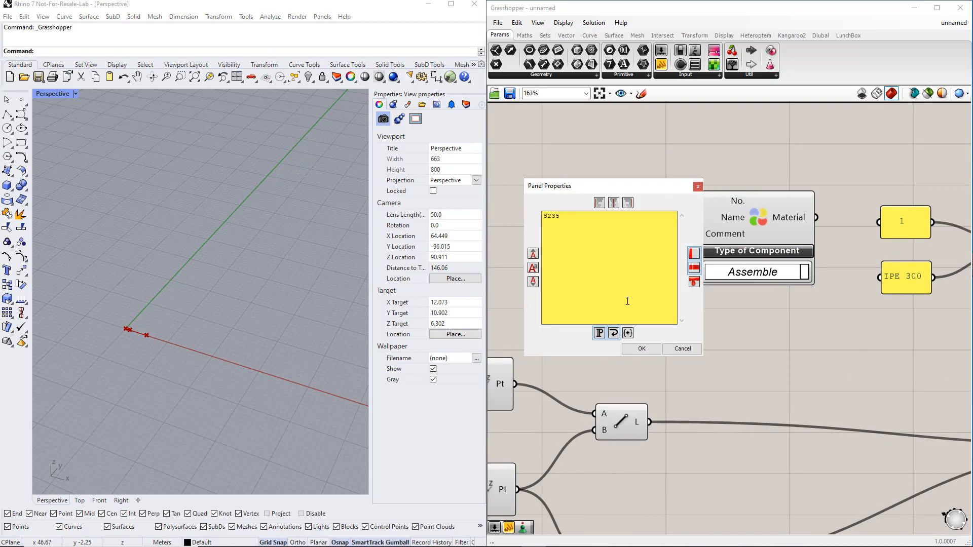
type("235")
left_click(642, 348)
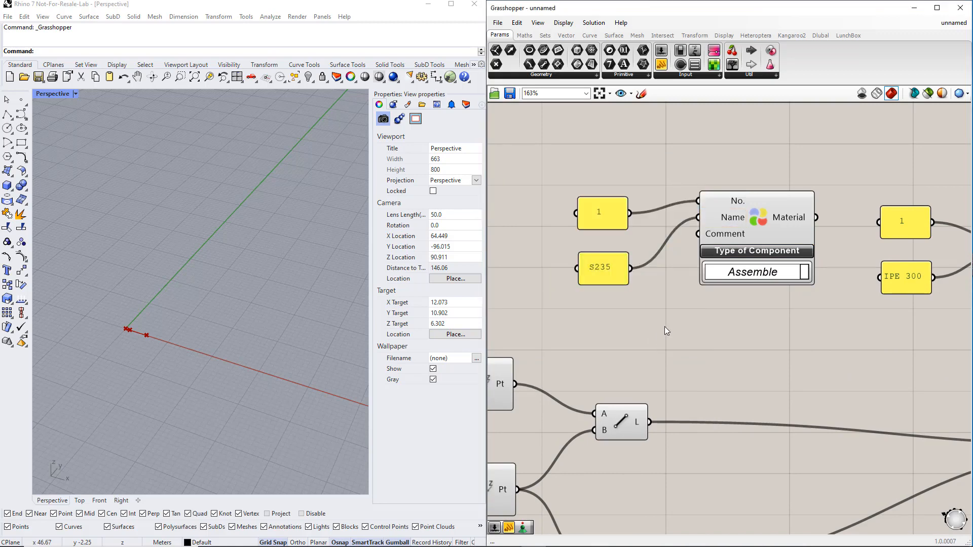
Step: Move the Member component farther away and wire Material into the Section's Material No. and Section into the Member's Sec Start
scroll(666, 331, "down", 3)
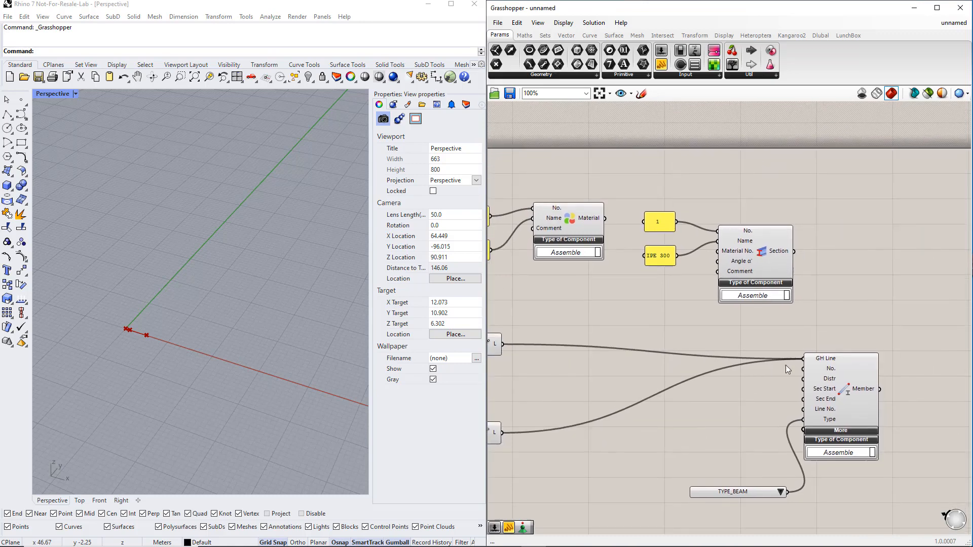
left_click_drag(854, 403, 904, 398)
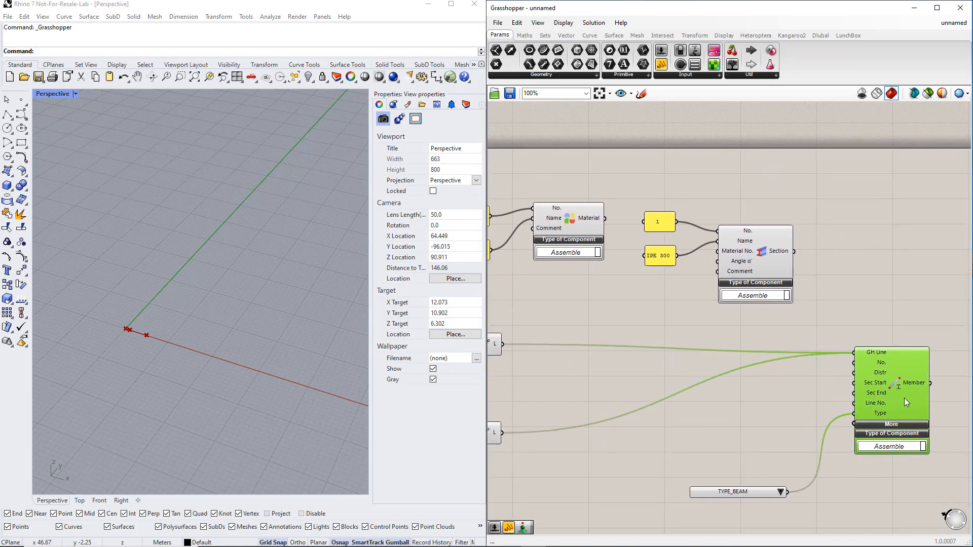
left_click(809, 342)
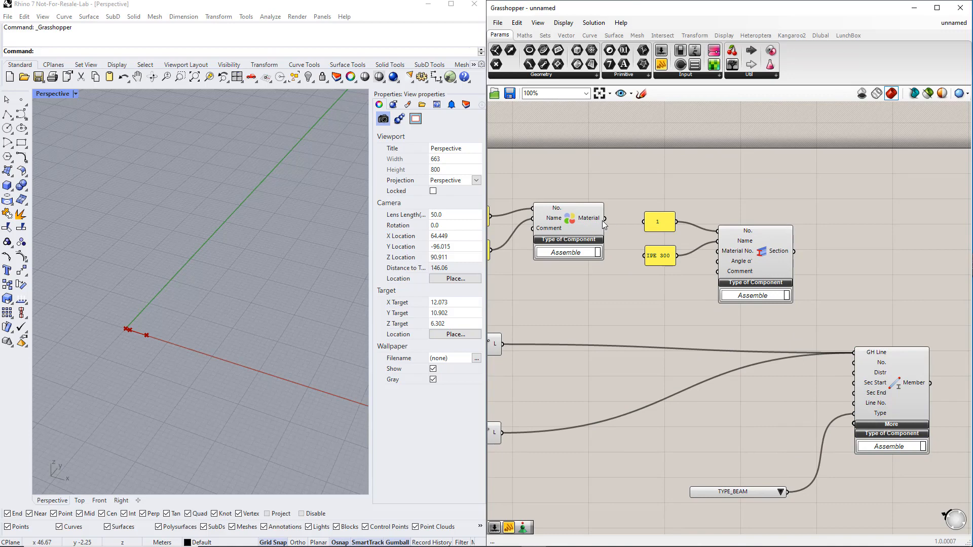
left_click_drag(605, 219, 720, 252)
left_click_drag(794, 252, 841, 387)
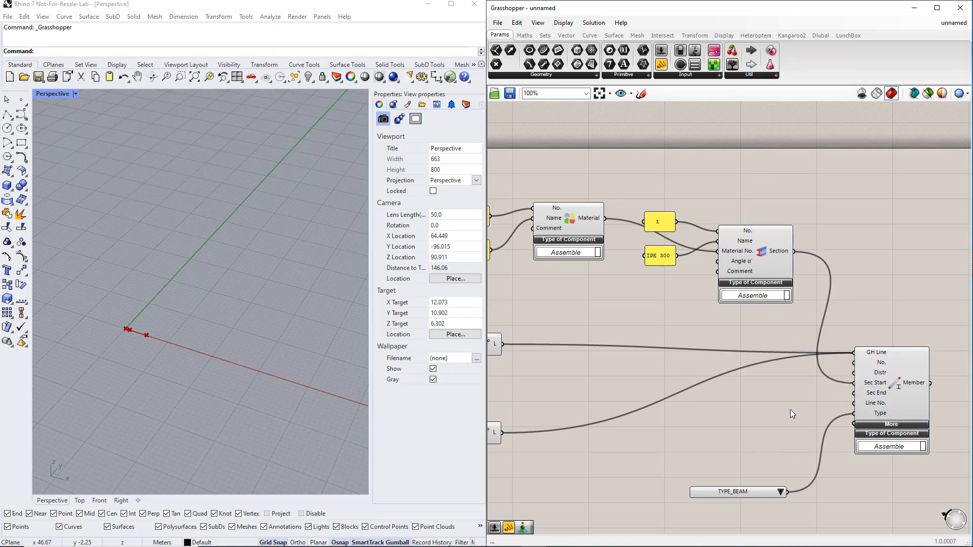
Step: Place a Dlubal Nodal Support component below the lines and connect the first point to its GH Node input
scroll(787, 411, "down", 2)
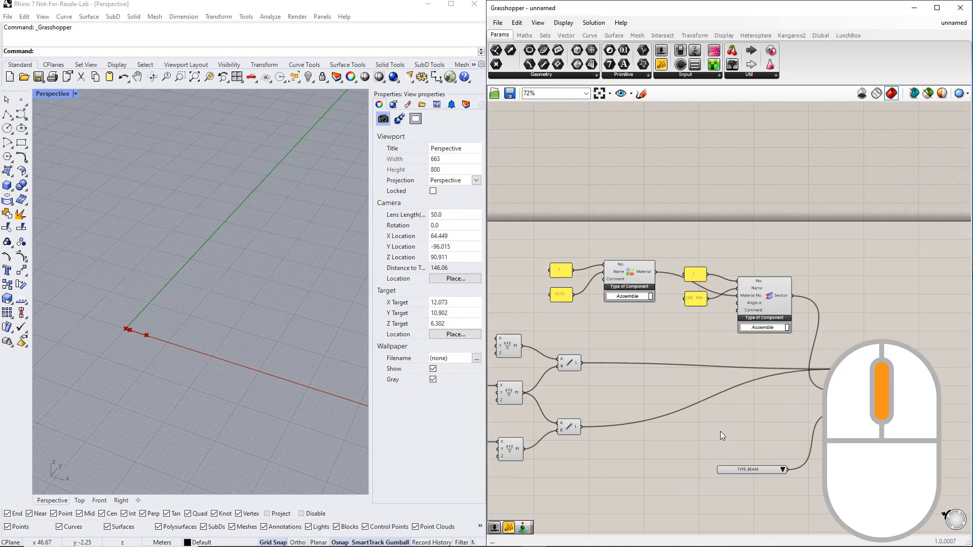
scroll(720, 430, "down", 2)
right_click_drag(695, 433, 717, 359)
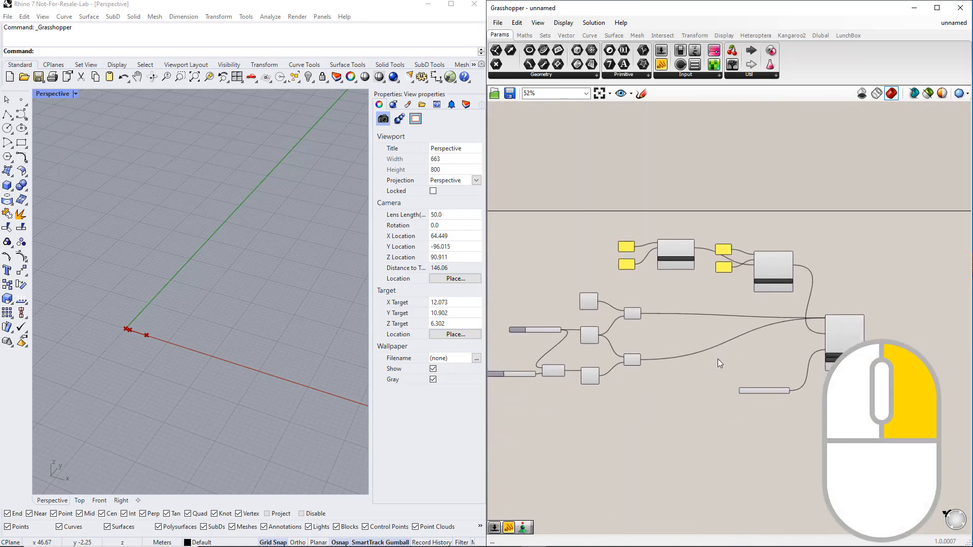
scroll(731, 354, "up", 1)
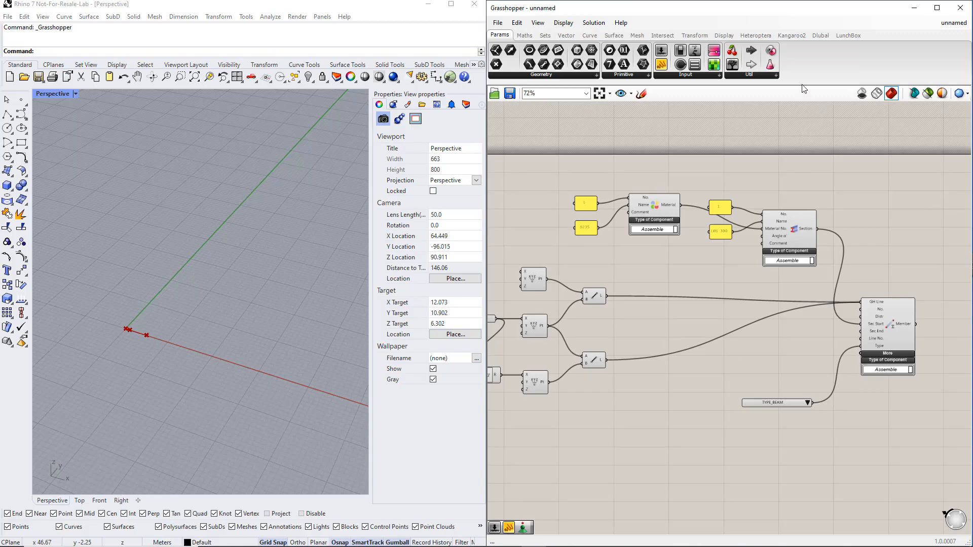
left_click(823, 36)
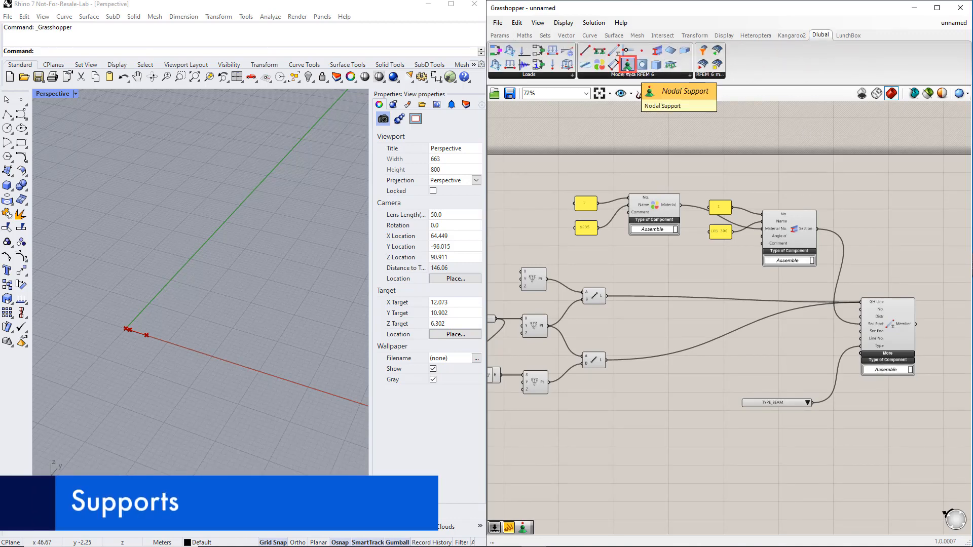
left_click_drag(628, 66, 640, 317)
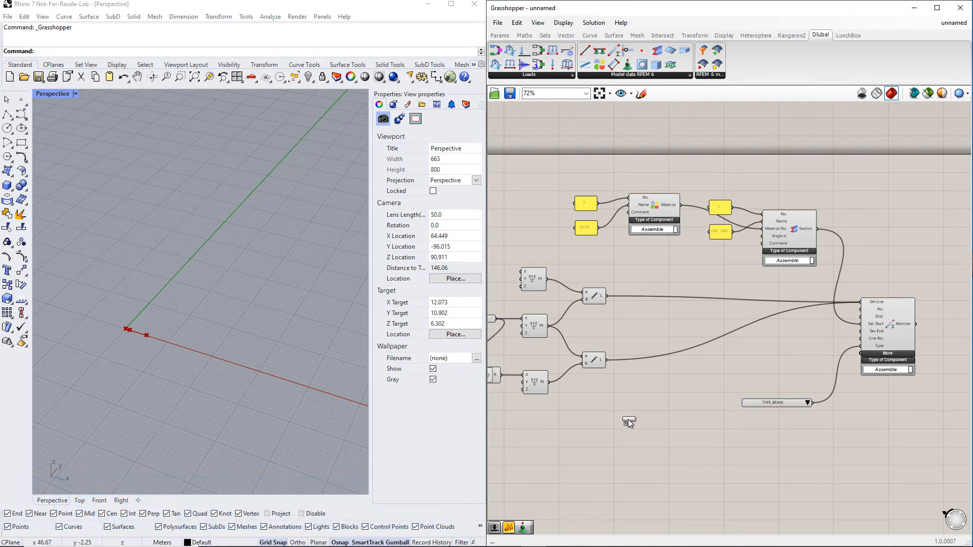
left_click_drag(628, 434, 628, 435)
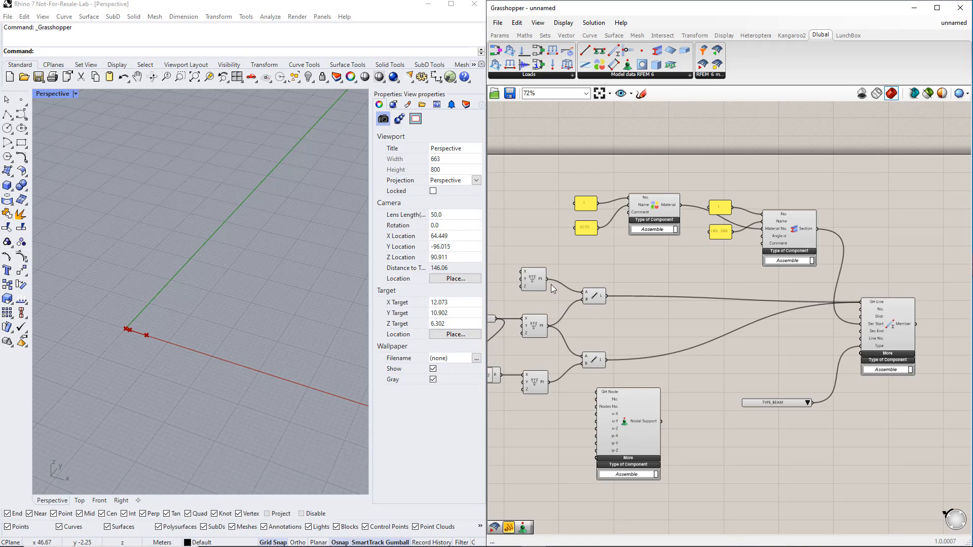
left_click_drag(547, 280, 598, 394)
left_click_drag(633, 439, 687, 448)
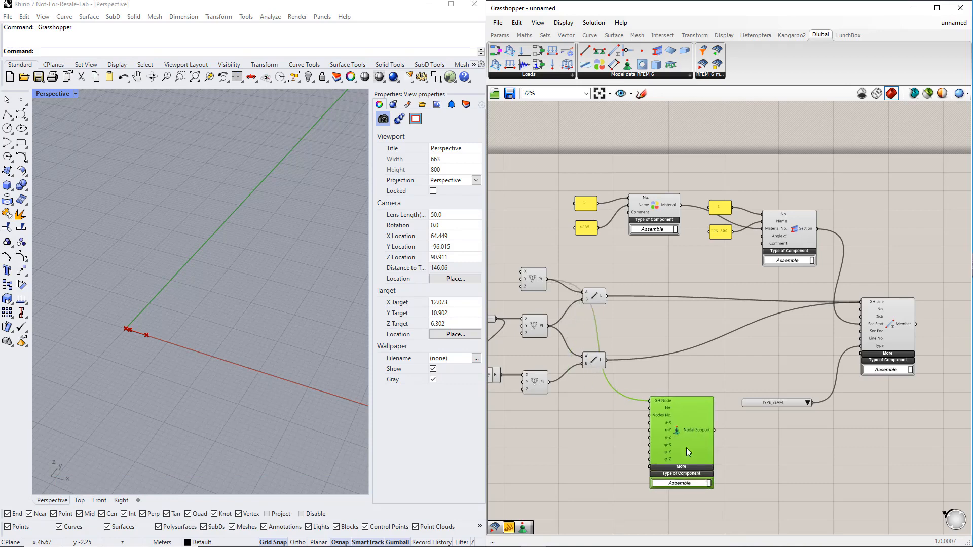
Step: Add a panel beside the Nodal Support component and enter INF as its content for rigid restraints
scroll(670, 482, "up", 4)
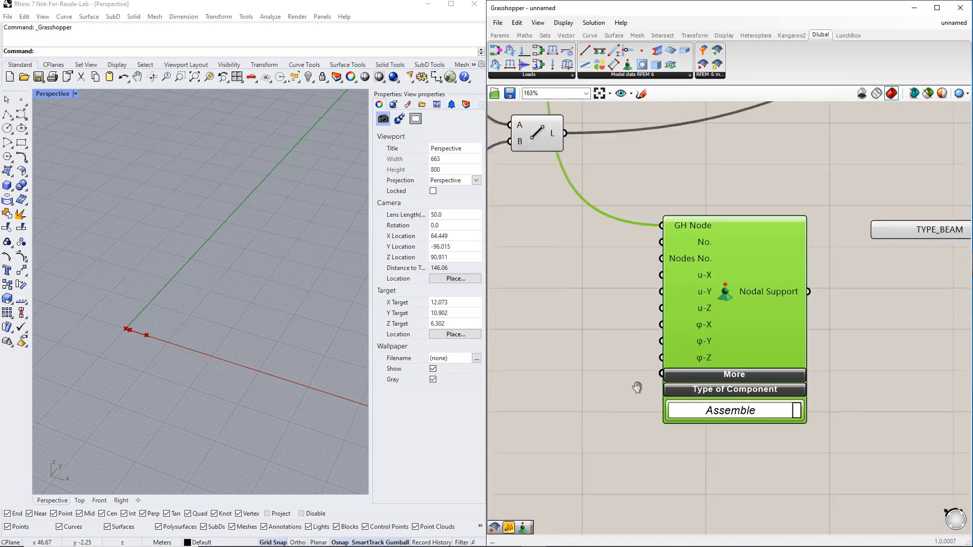
left_click(500, 35)
left_click_drag(648, 69, 621, 221)
left_click_drag(598, 307, 598, 310)
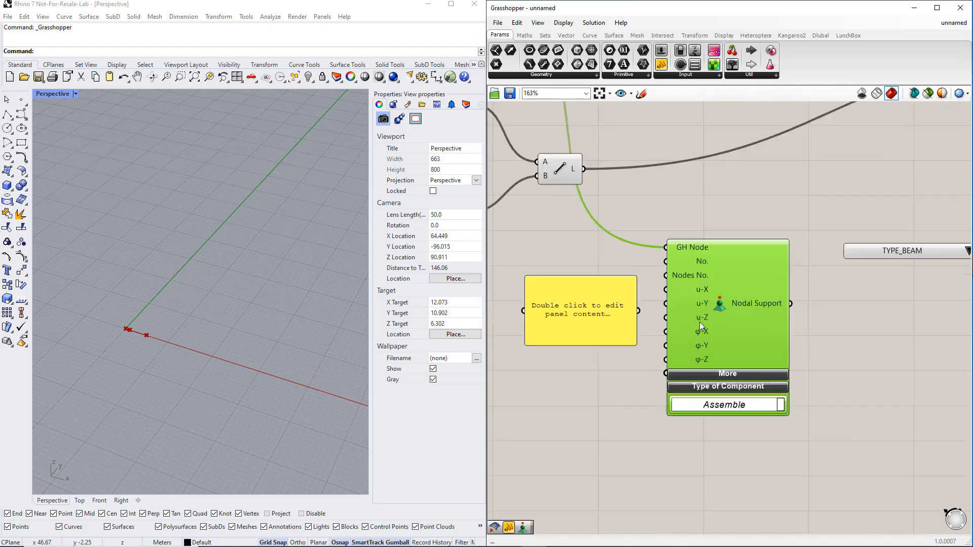
scroll(699, 321, "up", 5)
mouse_move(702, 277)
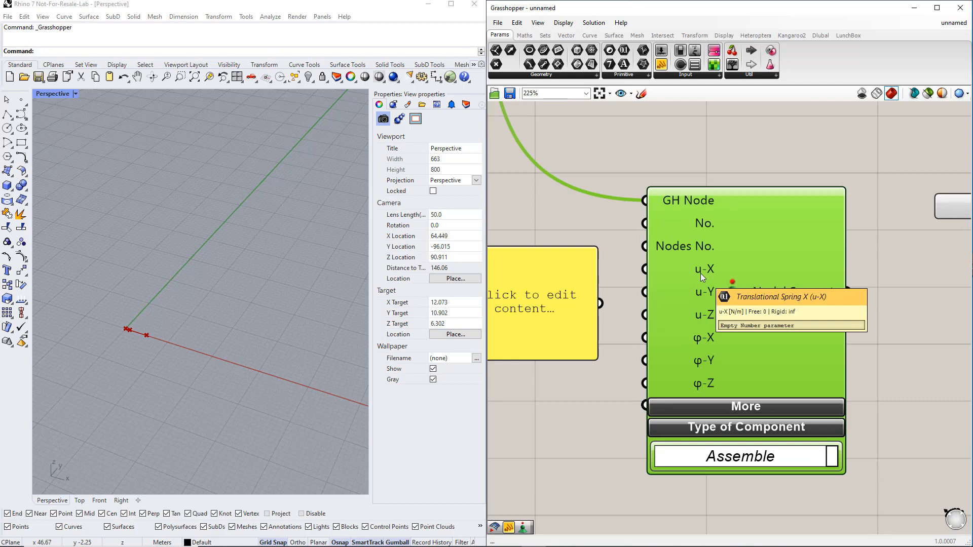
scroll(700, 272, "down", 3)
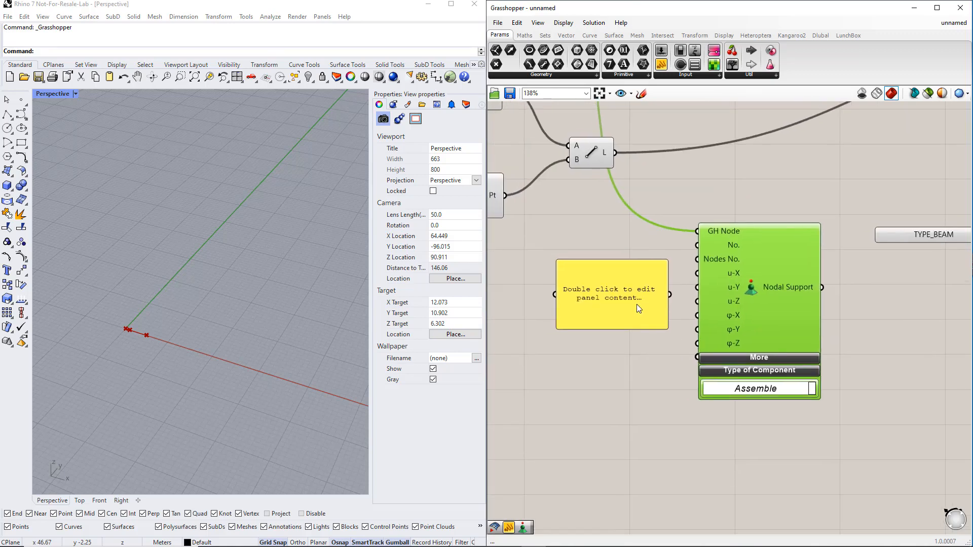
double_click(638, 305)
type("INF")
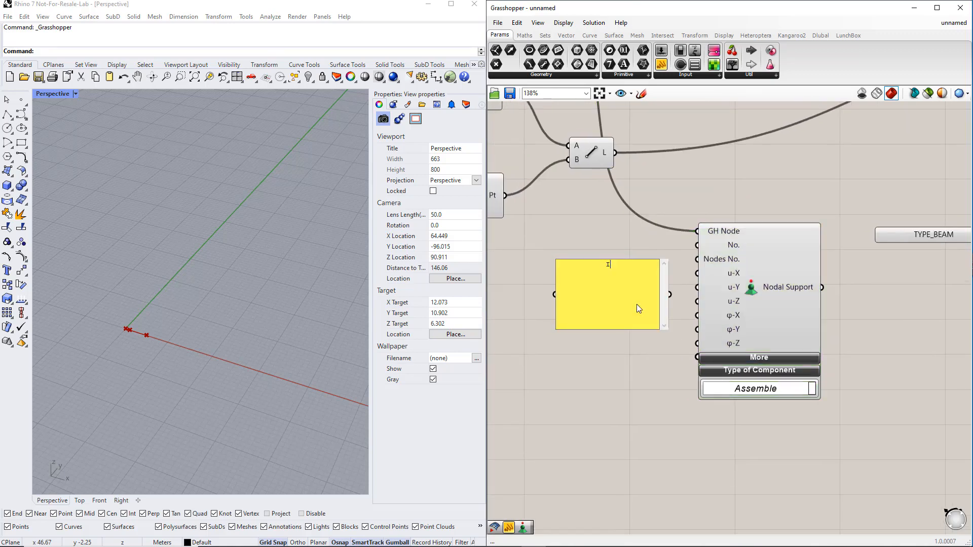
left_click(653, 366)
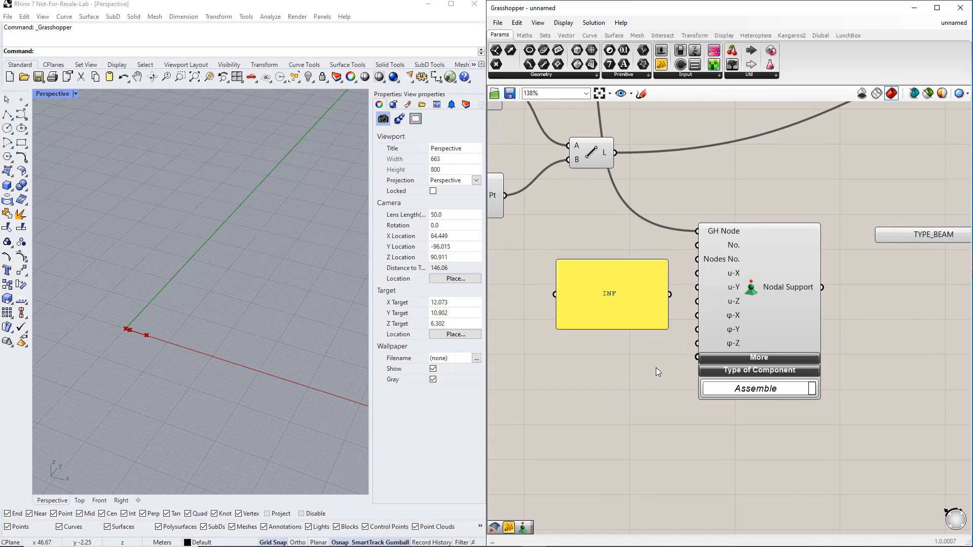
Step: Shrink the INF panel and connect it to the Nodal Support's u-X, u-Y, u-Z, φ-X and φ-Z inputs
scroll(654, 325, "up", 3)
mouse_move(661, 332)
left_mouse_down()
mouse_move(543, 265)
mouse_move(624, 296)
mouse_move(711, 242)
left_mouse_up()
left_click_drag(645, 291, 711, 263)
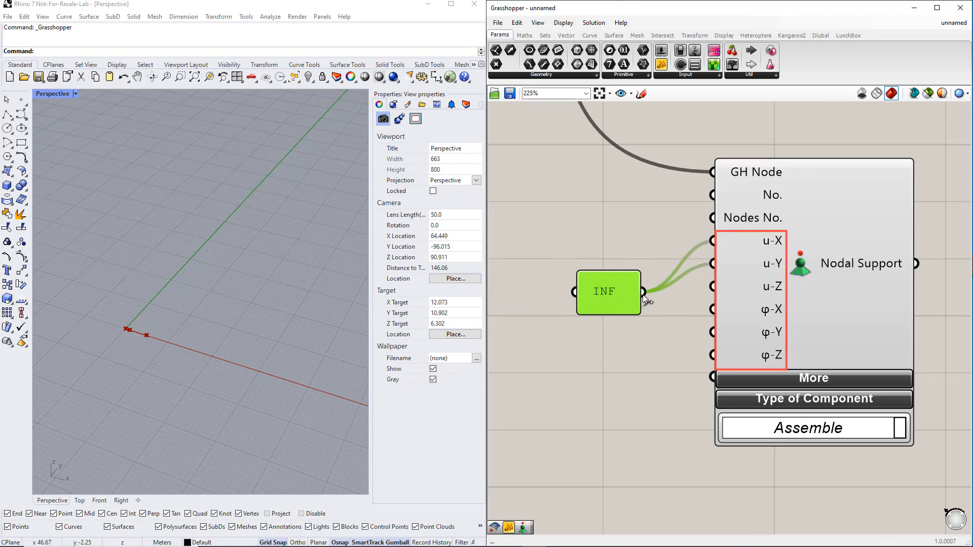
left_click_drag(644, 292, 711, 287)
left_click_drag(647, 300, 711, 309)
left_click_drag(646, 296, 634, 251)
Step: Duplicate the Nodal Support component together with its INF panel and place the copy below the original
scroll(665, 355, "down", 5)
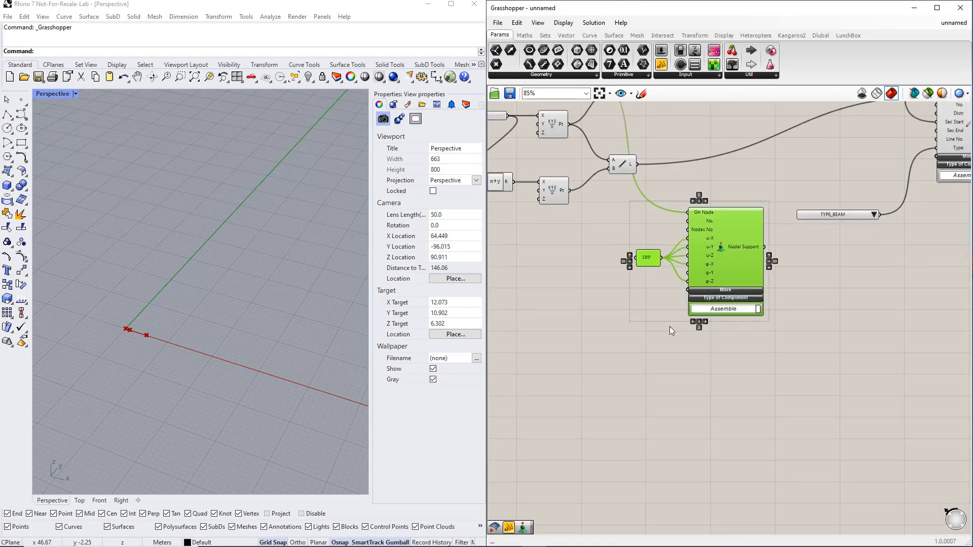
right_click_drag(687, 369, 680, 345)
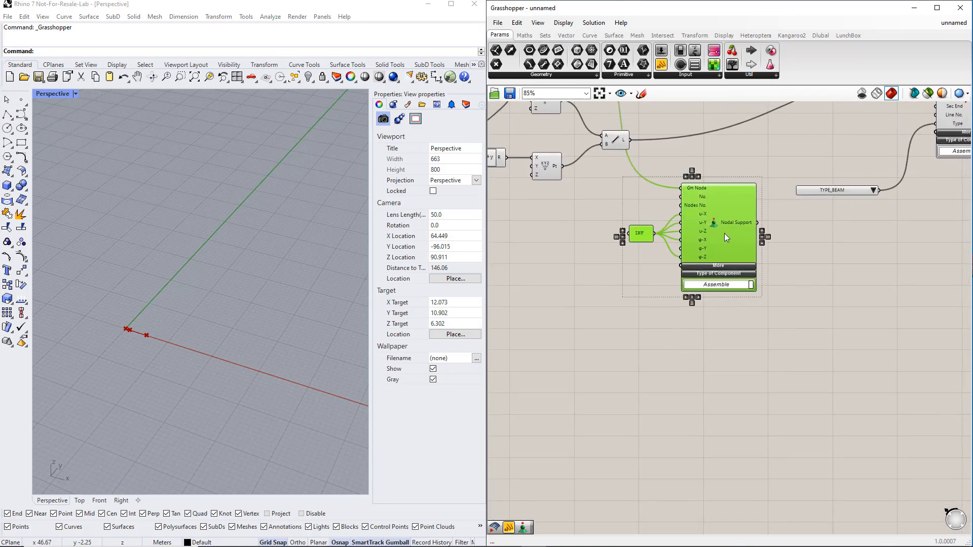
left_click_drag(725, 254, 726, 384, "alt")
Step: Disconnect the first point from the copied Nodal Support's GH Node input and connect the second and third points instead
scroll(726, 385, "down", 2)
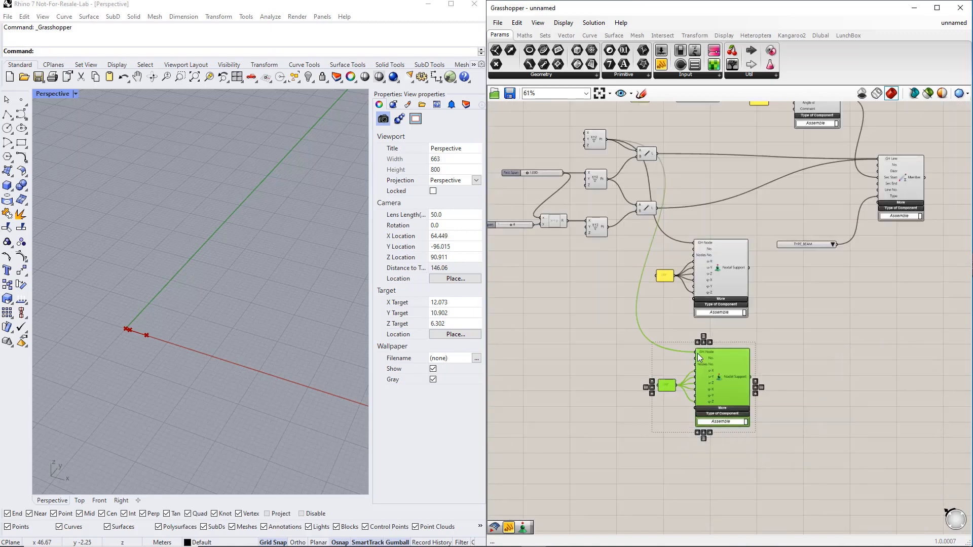
left_click_drag(695, 352, 613, 150, "ctrl")
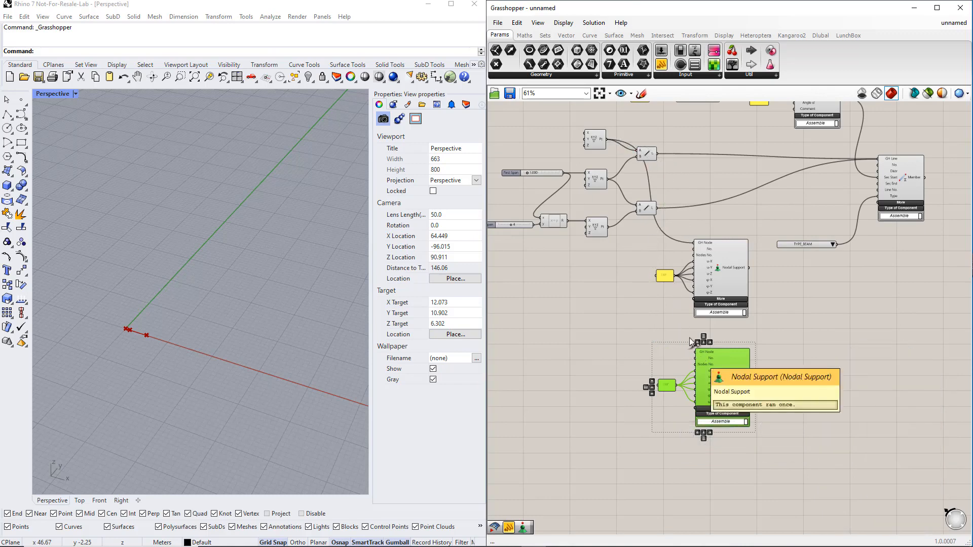
left_click_drag(695, 352, 609, 179)
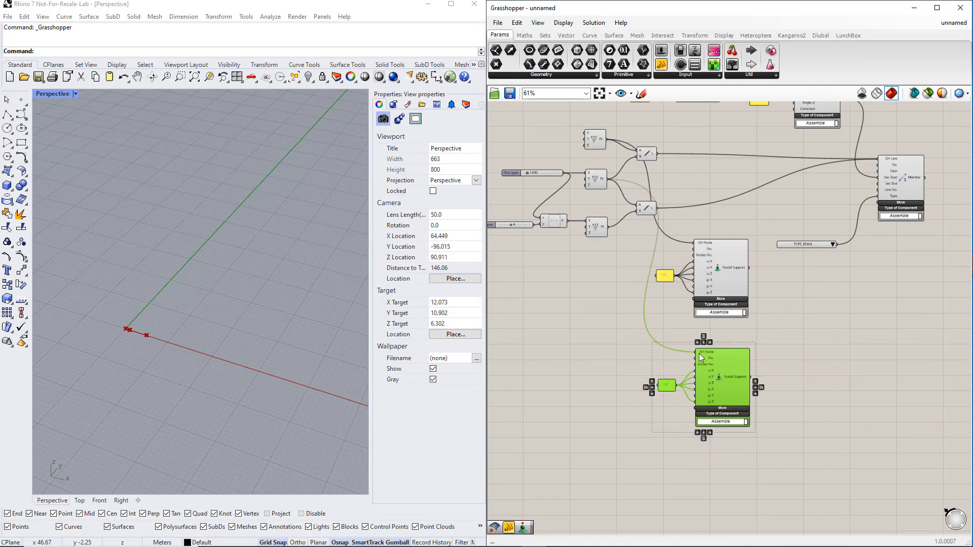
left_click_drag(698, 353, 609, 227, "shift")
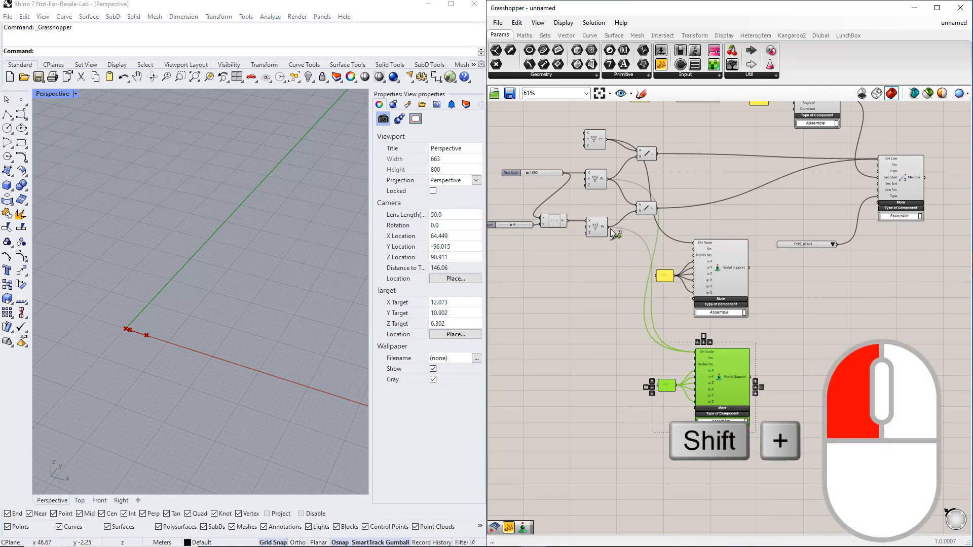
scroll(687, 399, "up", 6)
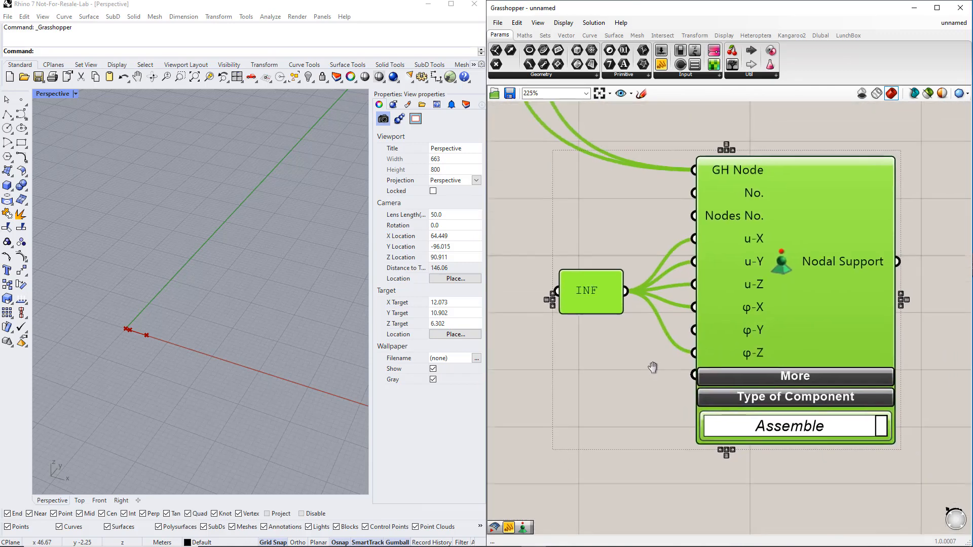
Step: Disconnect the INF panel from the copied Nodal Support's u-X input and move both supports with their panels below the Member component
left_click_drag(667, 247, 627, 282, "ctrl")
left_click(637, 348)
scroll(637, 350, "down", 6)
scroll(640, 353, "down", 1)
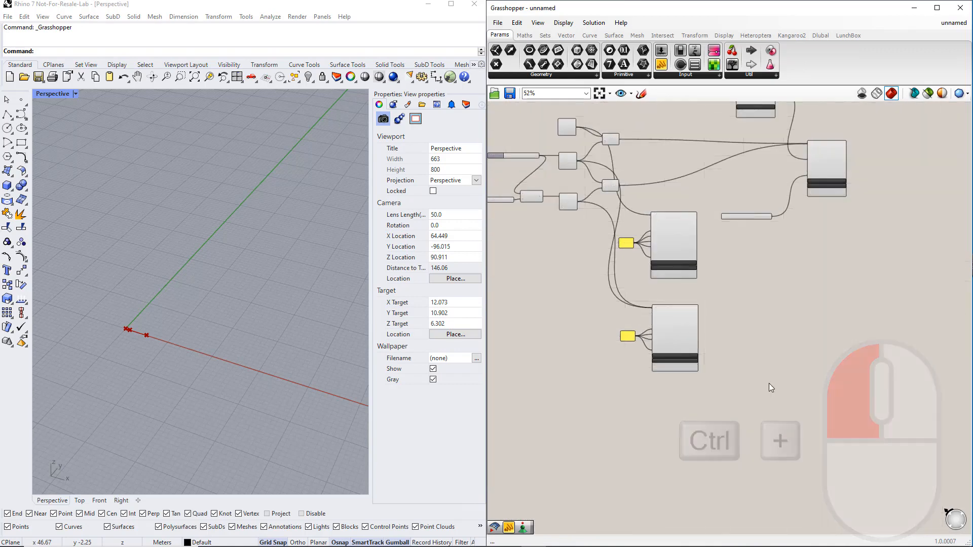
right_click_drag(768, 383, 717, 360)
left_click_drag(661, 367, 558, 218)
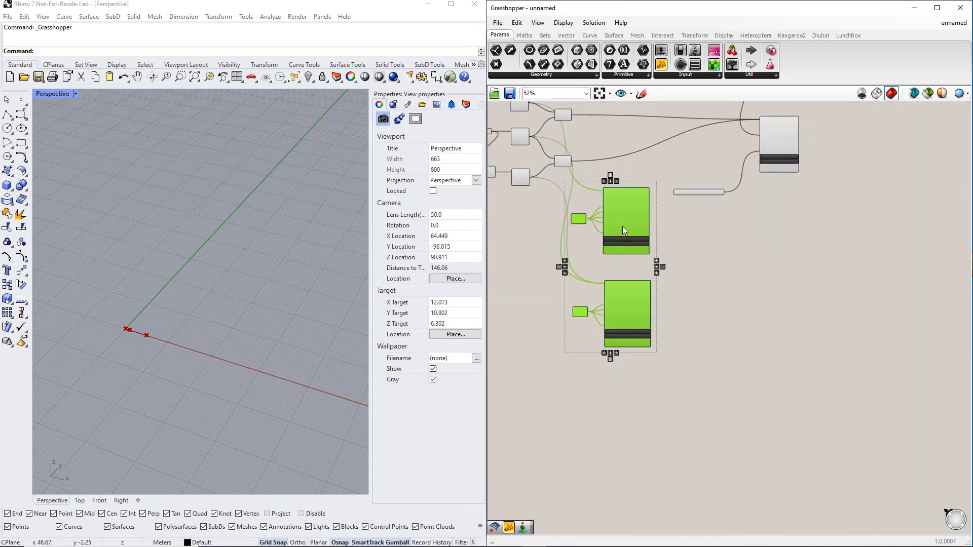
left_click_drag(623, 226, 783, 235)
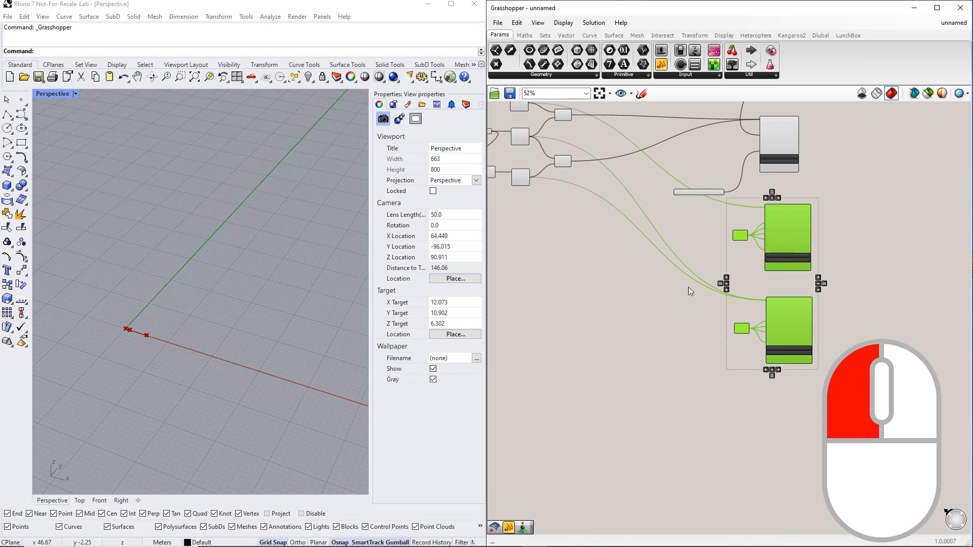
Step: Place an RFEM 6 Export component beside the Member and Nodal Support components
scroll(685, 324, "down", 3)
right_click_drag(683, 361, 570, 420)
scroll(629, 273, "up", 3)
left_click(608, 325)
right_click_drag(773, 291, 801, 323)
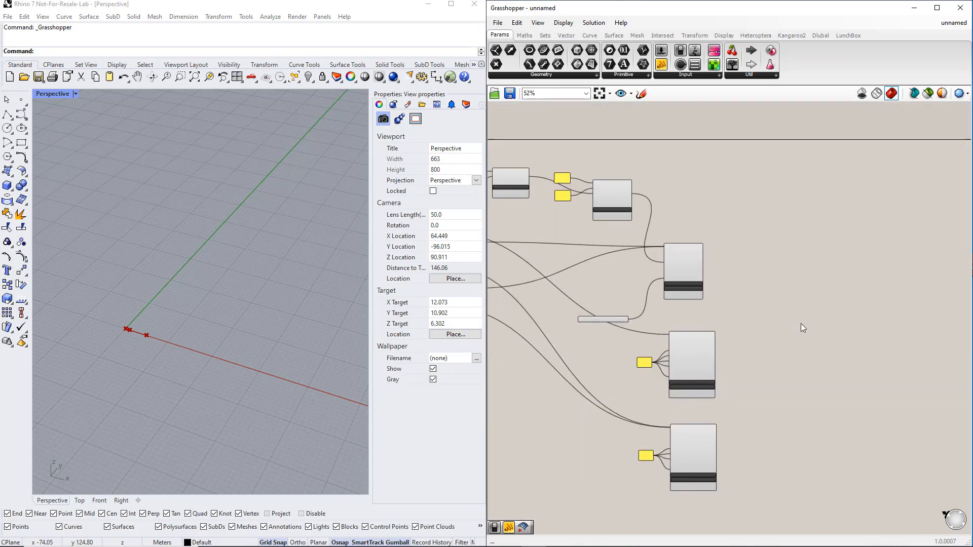
left_click(819, 35)
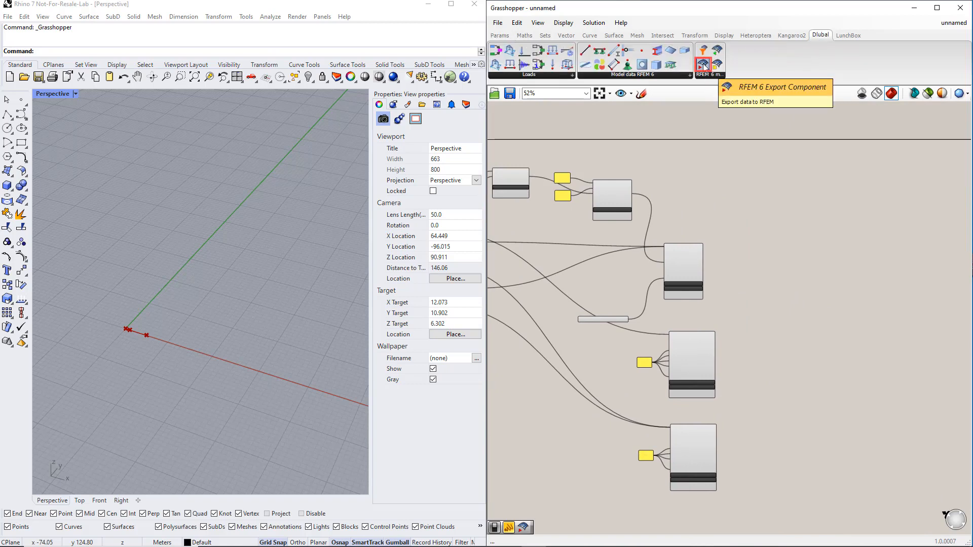
left_click_drag(704, 66, 841, 341)
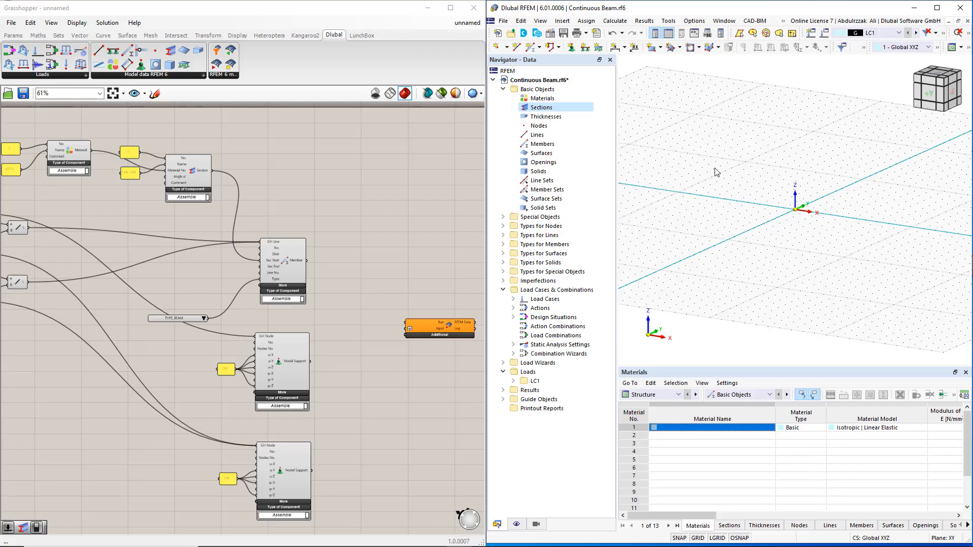
Step: Switch to RFEM and enable starting the web services server automatically with the application in the program options
left_click(701, 24)
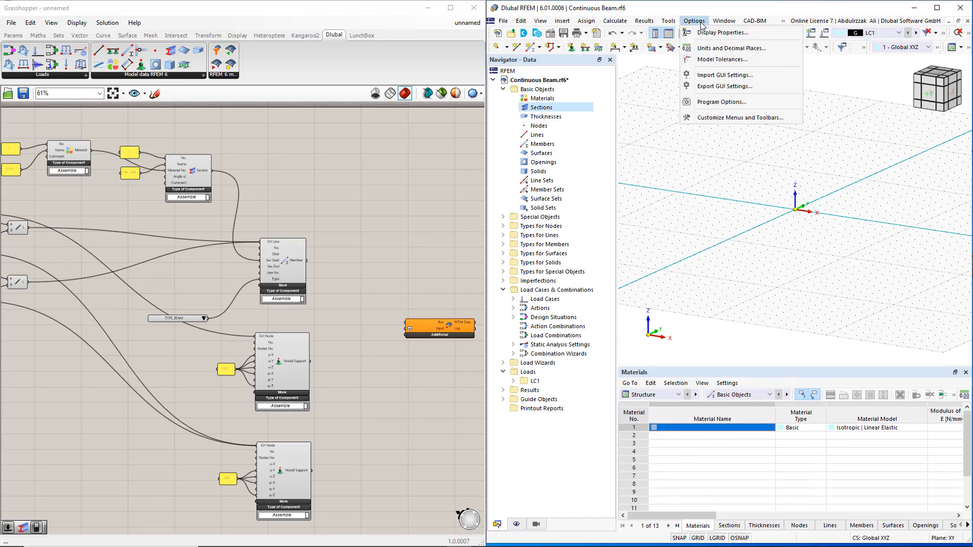
left_click(720, 102)
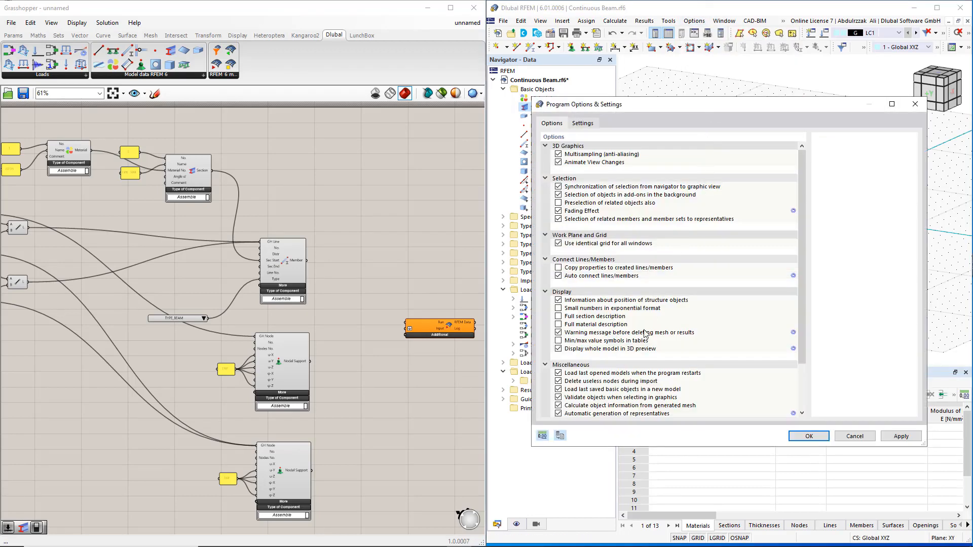
scroll(603, 334, "down", 3)
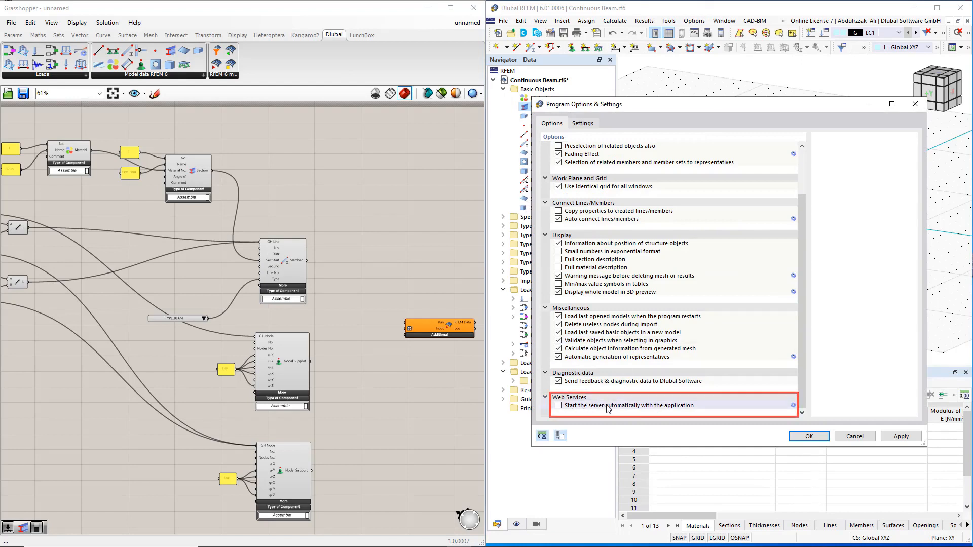
left_click(558, 406)
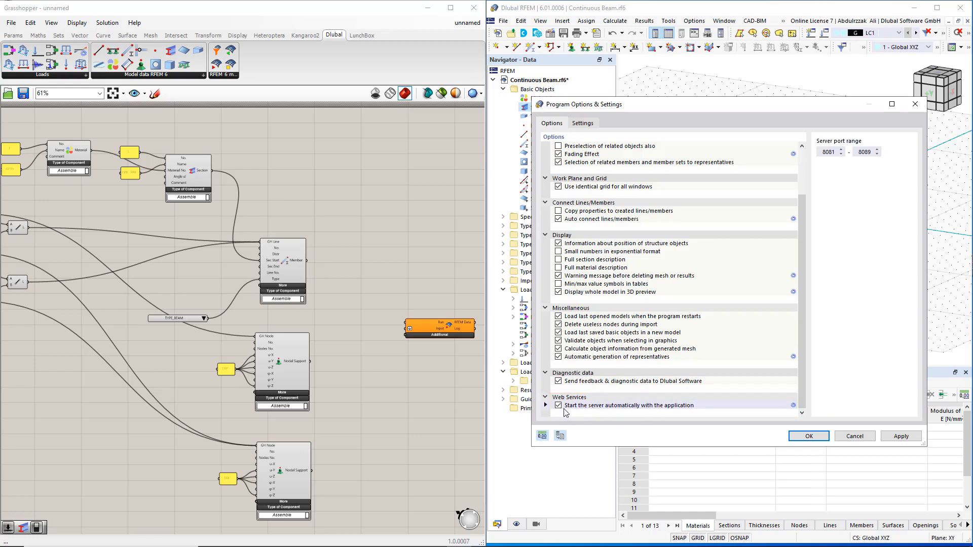
left_click(809, 436)
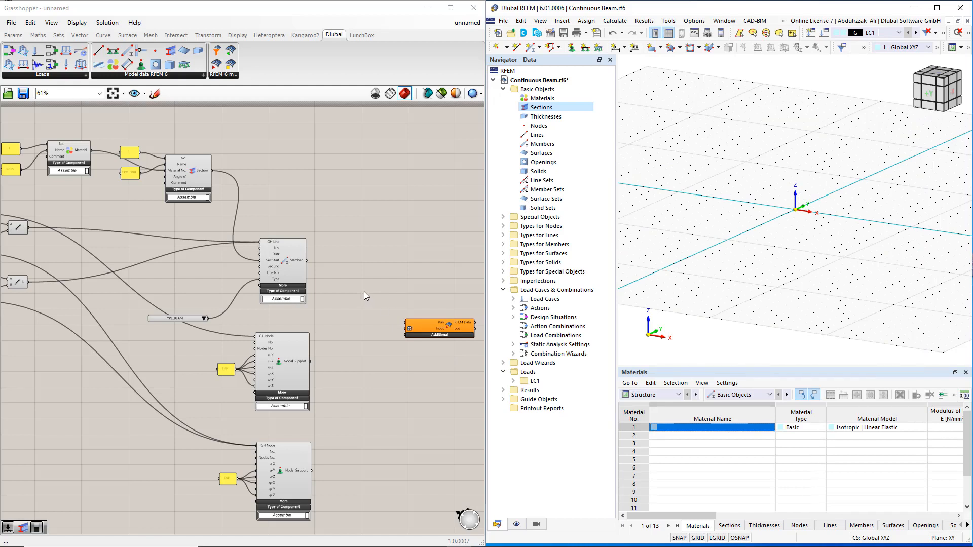
Step: Return to Grasshopper, add a Boolean Toggle, connect it to the export component's Run input and place it beside that input
left_click(12, 36)
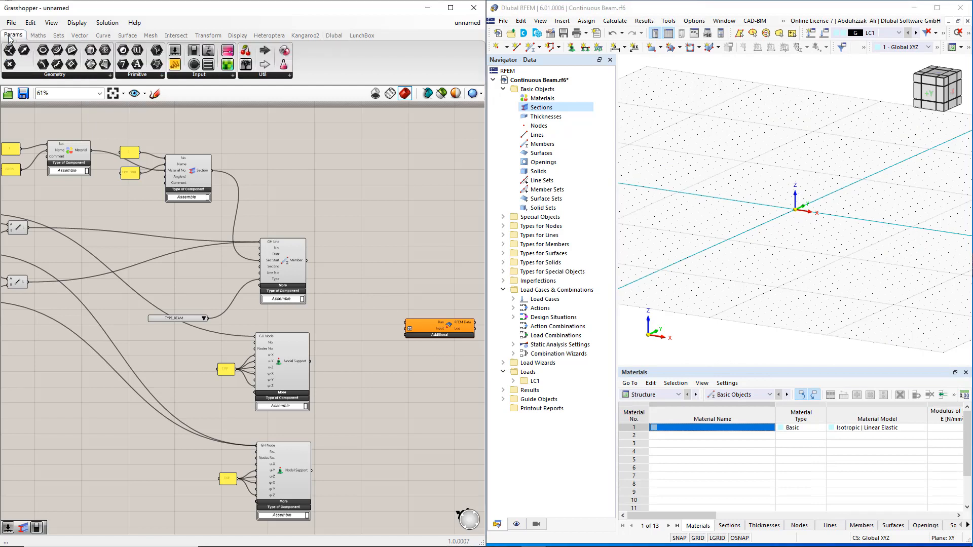
left_click(207, 77)
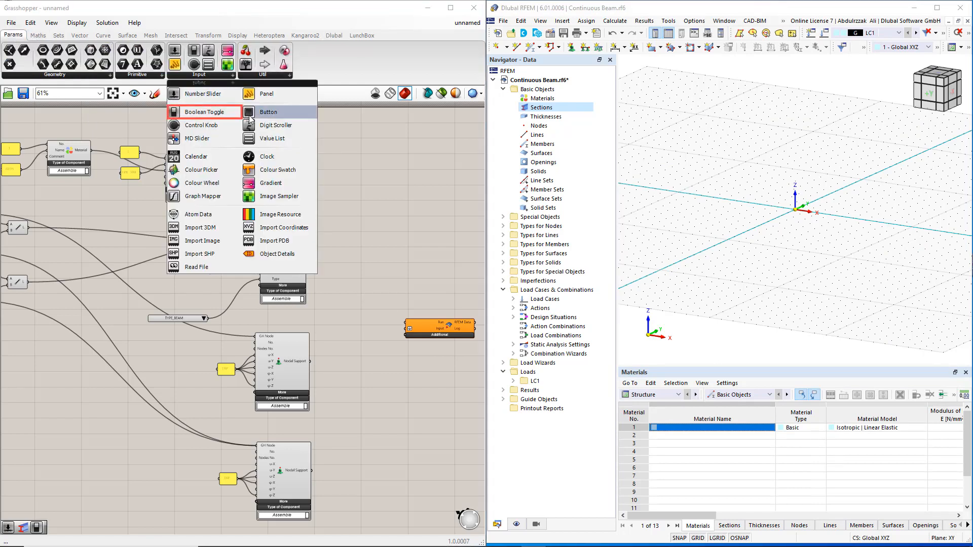
left_click(226, 114)
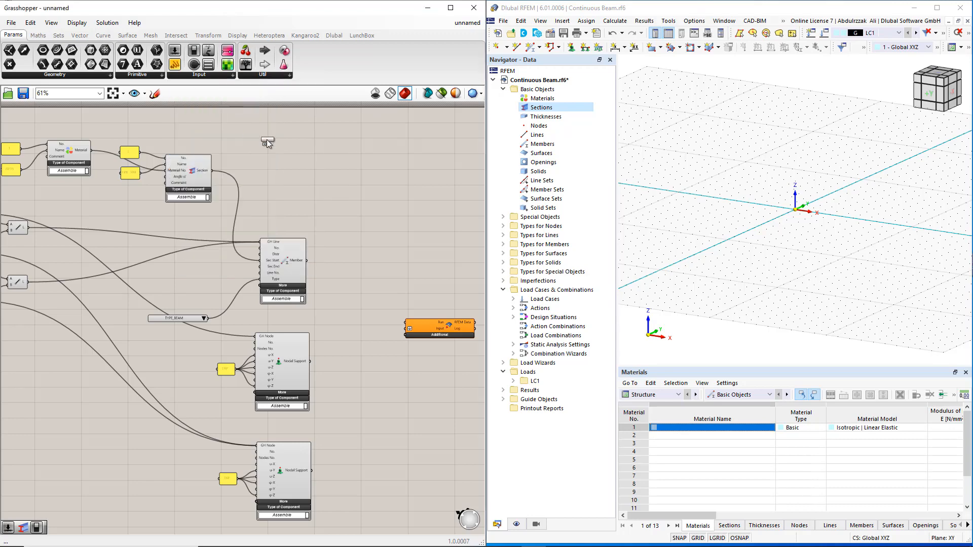
left_click(371, 269)
scroll(406, 302, "up", 3)
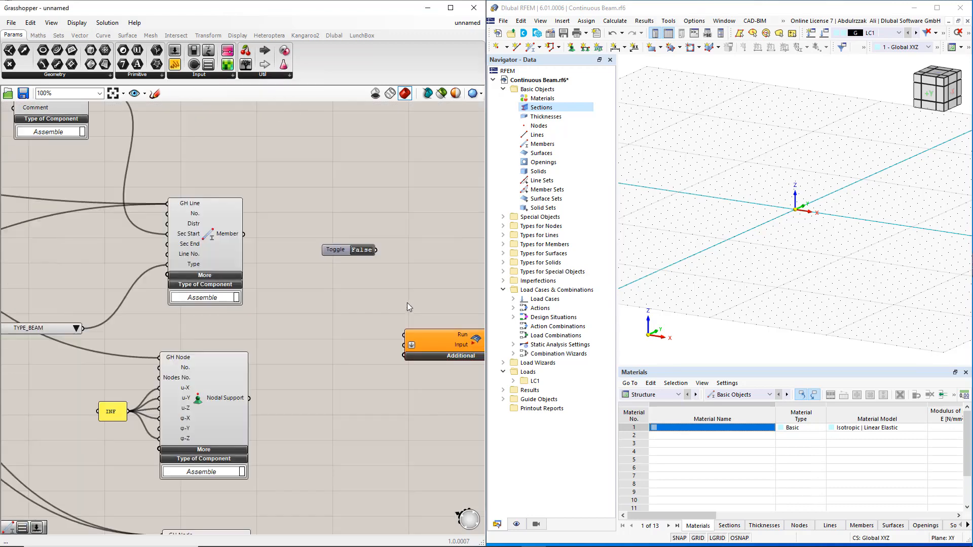
right_click_drag(406, 303, 317, 212)
left_click_drag(303, 205, 333, 287)
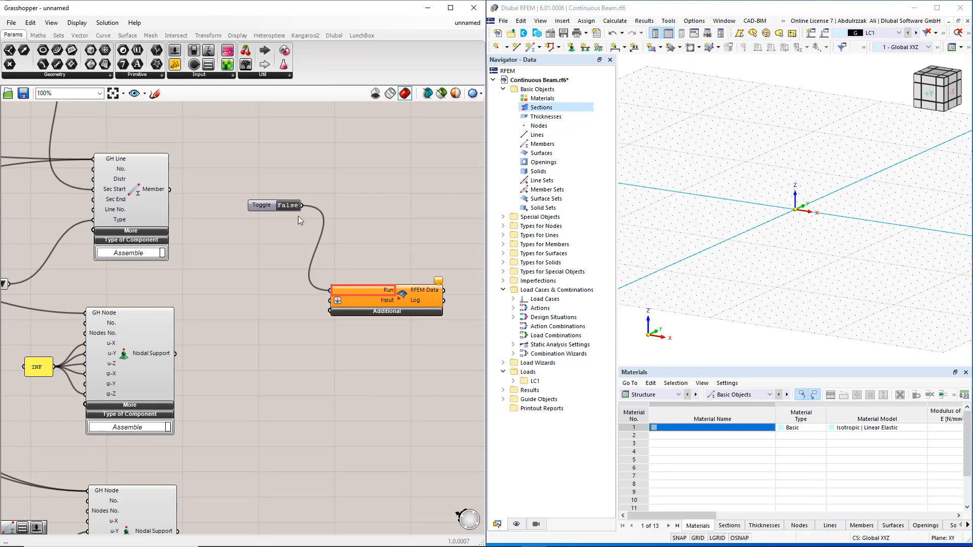
left_click_drag(271, 207, 277, 265)
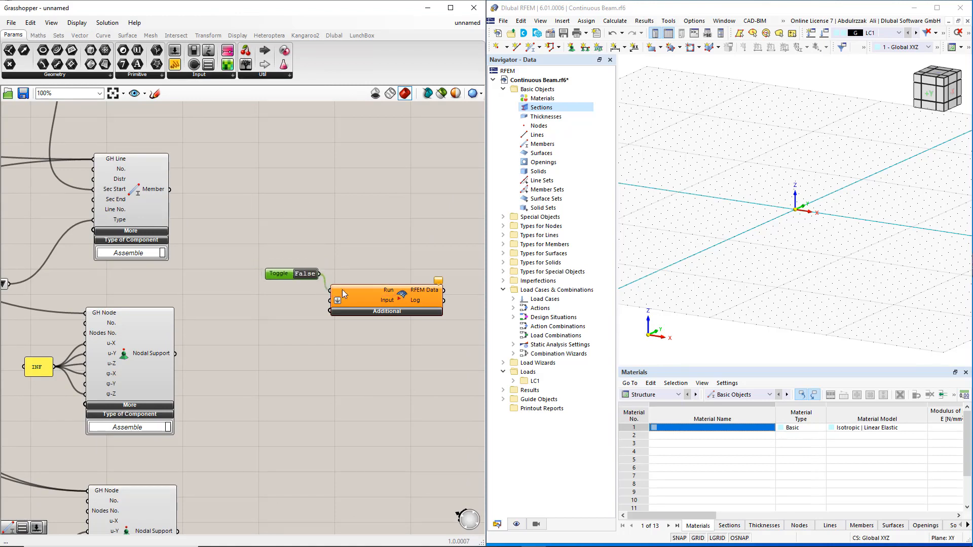
Step: Expand the export component's additional inputs and connect a value list set to Meters to its Units input
left_click(381, 312)
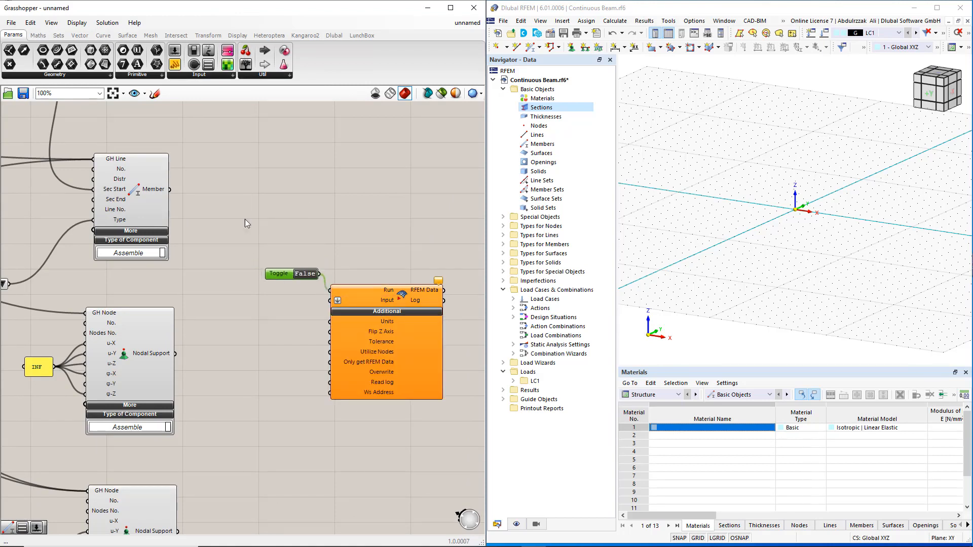
left_click(212, 76)
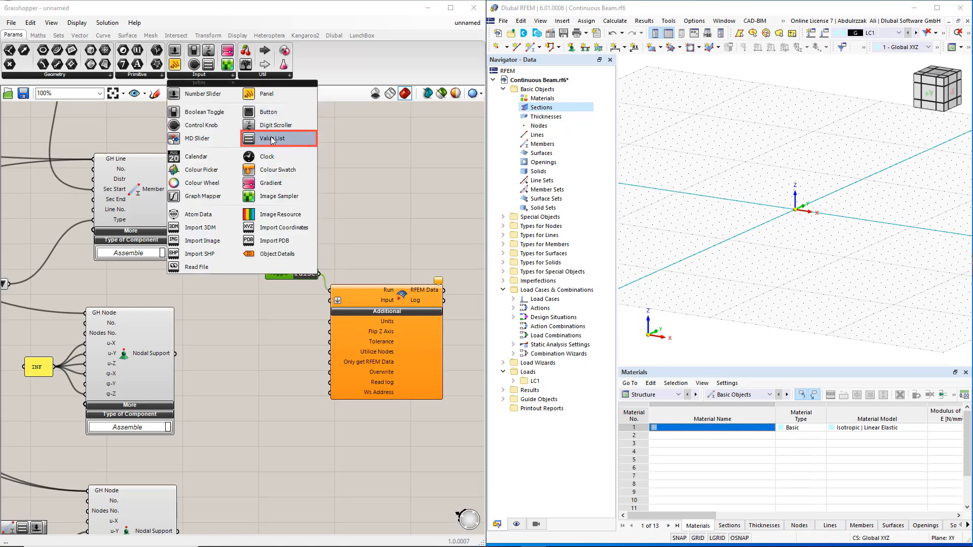
left_click_drag(273, 140, 329, 322)
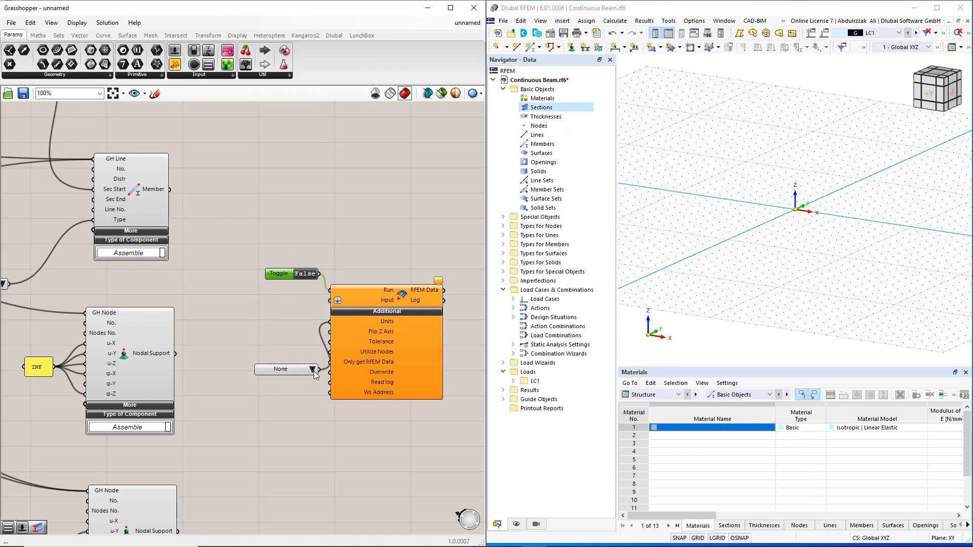
left_click(313, 370)
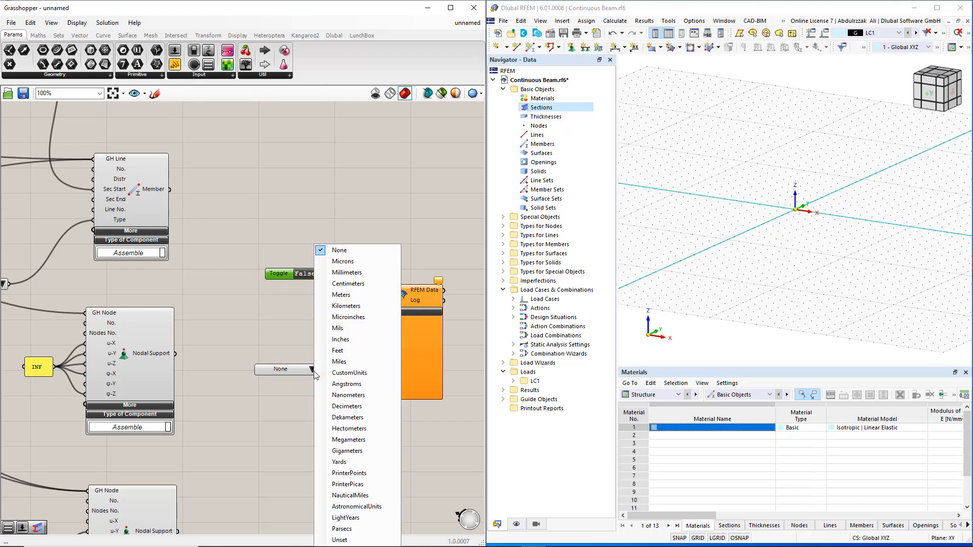
left_click(345, 295)
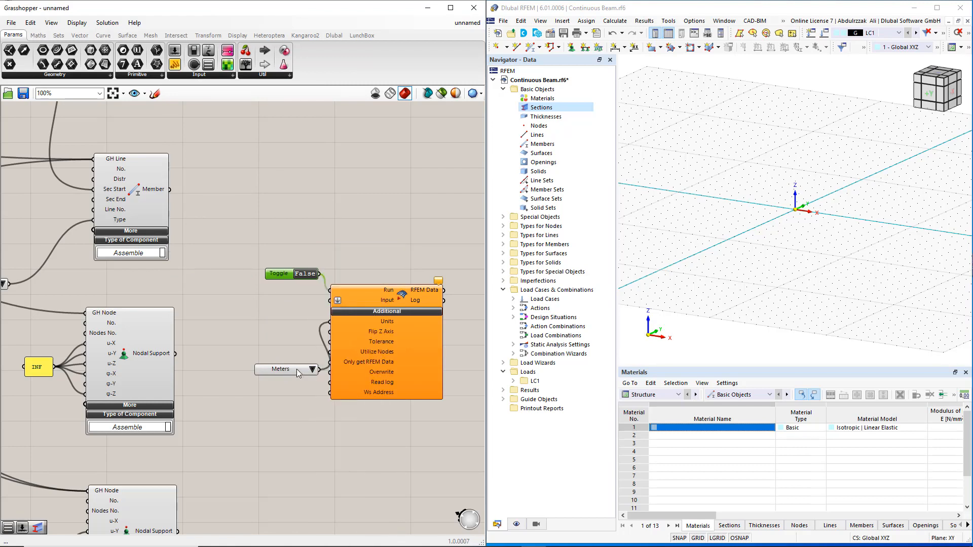
left_click_drag(298, 374, 291, 340)
Step: Add a Boolean Toggle for the export component's Overwrite input and set it to True
mouse_move(210, 77)
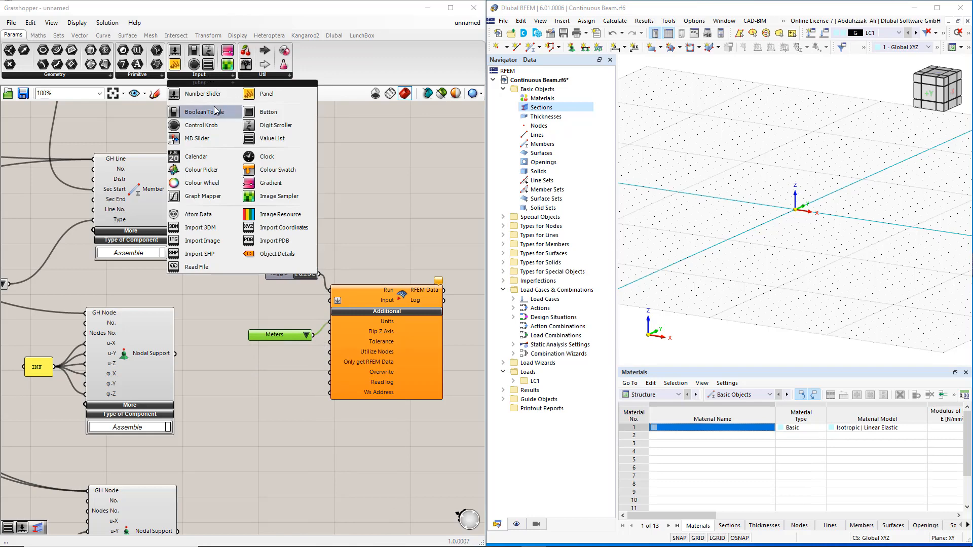
left_click_drag(213, 104, 329, 373)
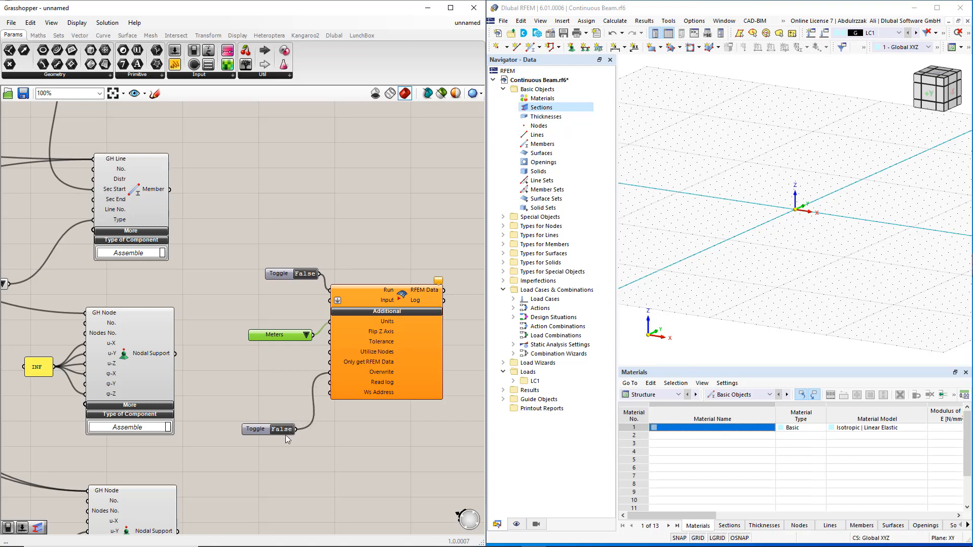
double_click(283, 430)
left_click_drag(261, 434, 274, 391)
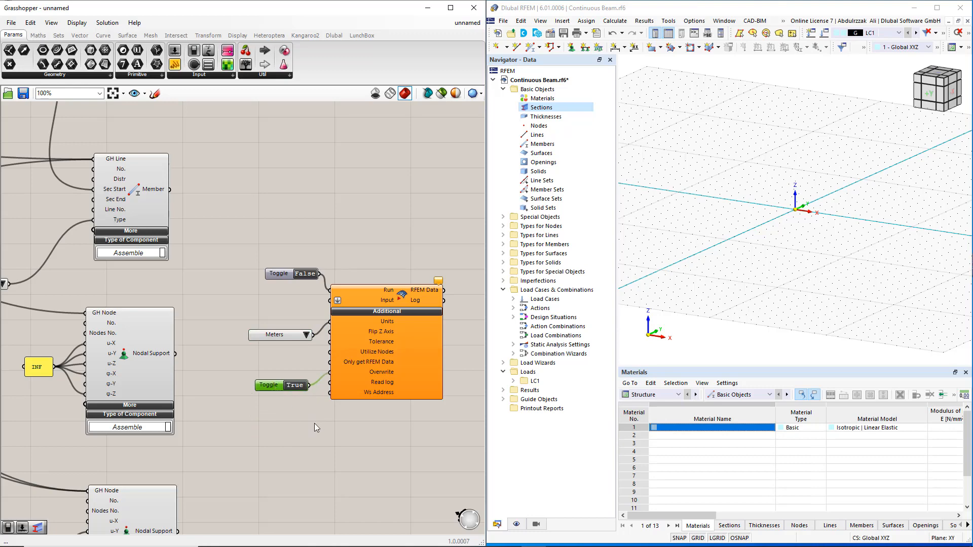
Step: Group the span sliders with the addition, point and line components
scroll(314, 424, "down", 3)
right_click_drag(305, 437, 345, 410)
scroll(341, 379, "down", 2)
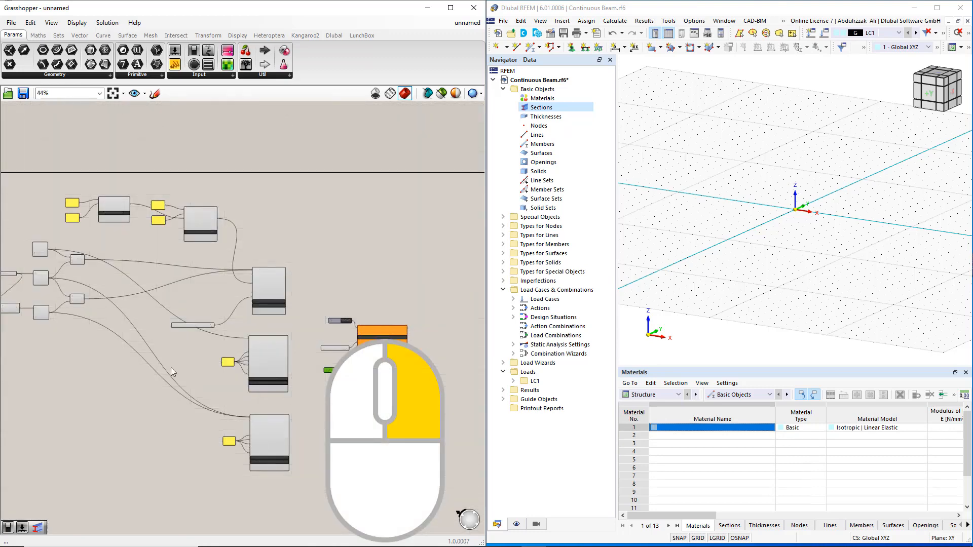
right_click_drag(198, 358, 325, 355)
scroll(128, 305, "up", 2)
right_click_drag(137, 339, 179, 344)
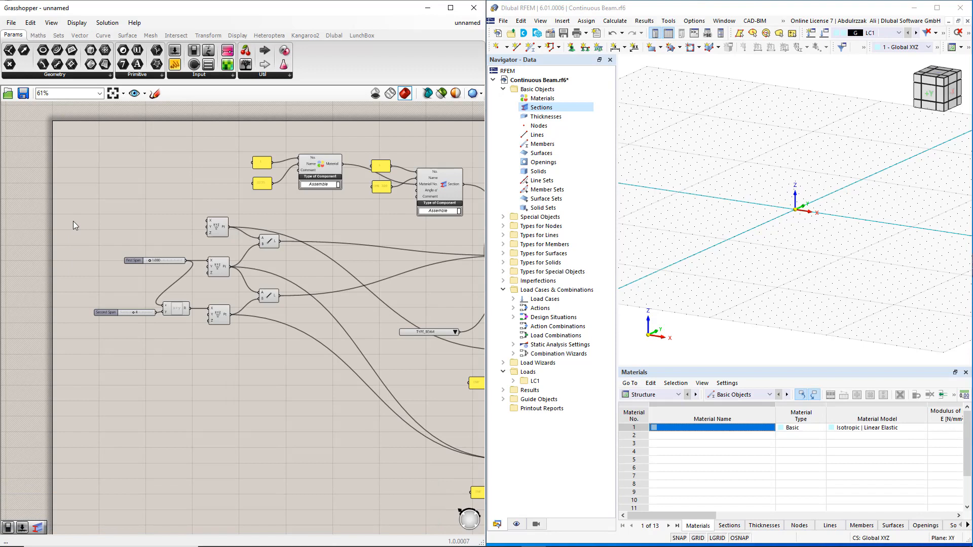
left_click_drag(80, 209, 294, 364)
key("ctrl+g")
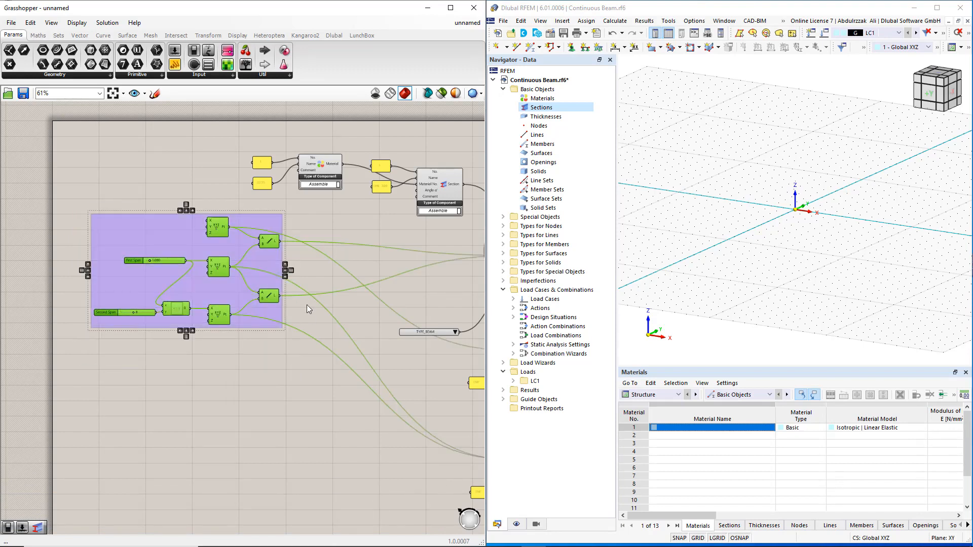
Step: Group the Member component with its TYPE_BEAM value list
right_click_drag(354, 266, 294, 298)
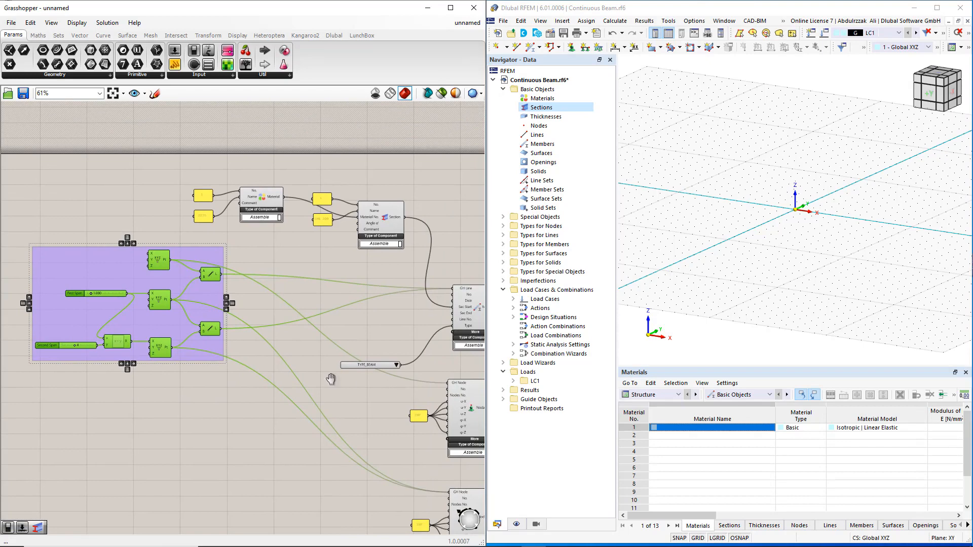
right_click_drag(387, 388, 239, 333)
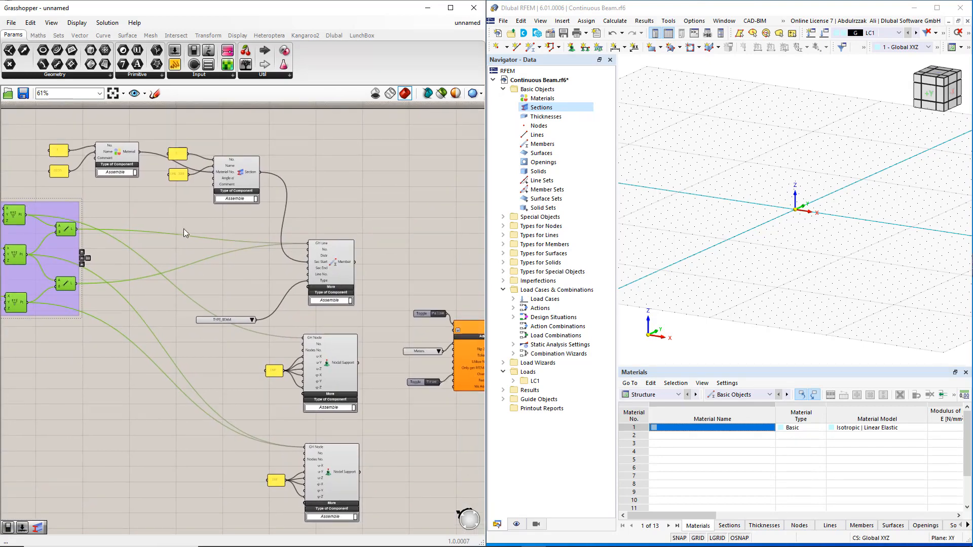
left_click_drag(183, 230, 363, 324)
key("ctrl+g")
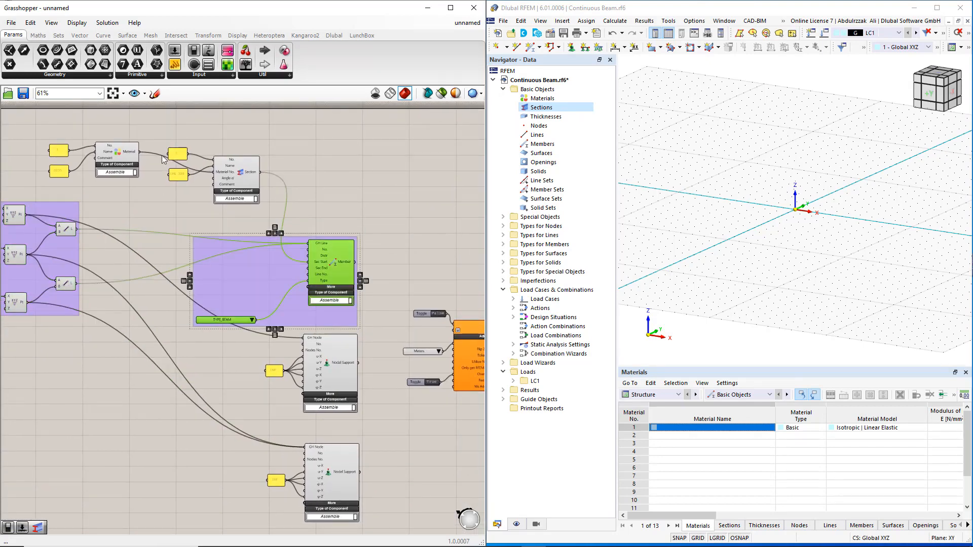
Step: Group the Section component with its panels, and the Material component with its panels as a separate group
left_click_drag(164, 134, 271, 220)
key("ctrl+g")
left_click_drag(47, 143, 154, 190)
key("ctrl+g")
Step: Group the two Nodal Support components together with their INF panels
right_click_drag(232, 336, 202, 238)
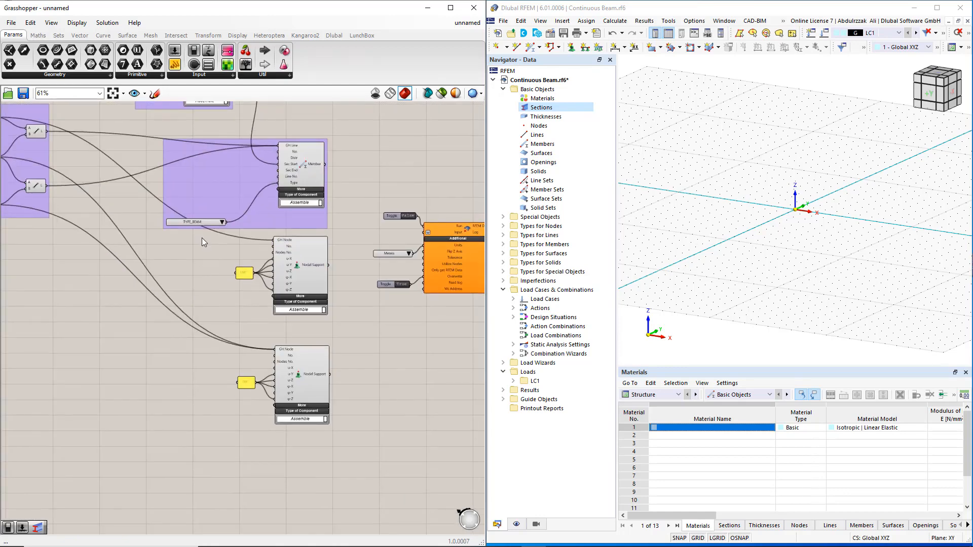
left_click_drag(202, 238, 338, 434)
key("ctrl+g")
Step: Group the RFEM export component with its two toggles and the Meters value list
right_click_drag(370, 379, 271, 389)
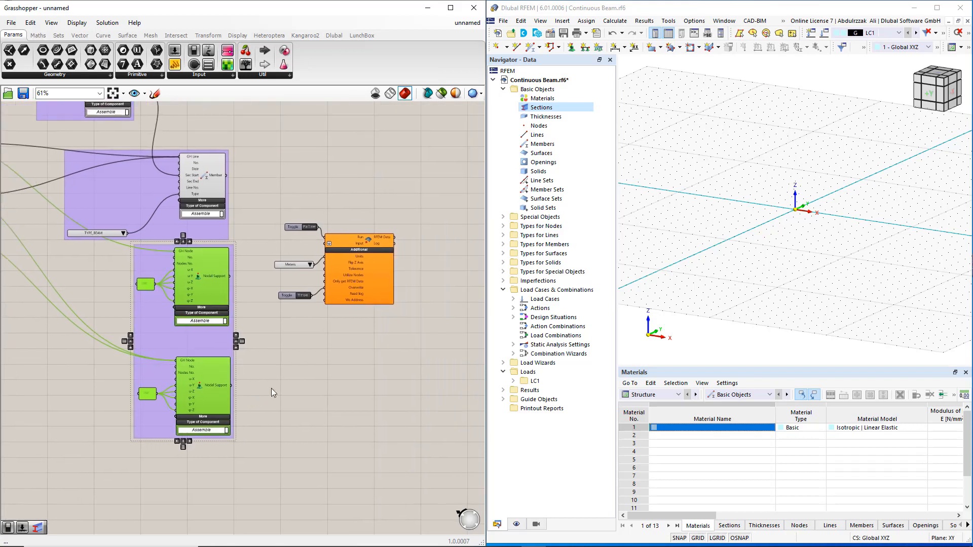
left_click_drag(256, 205, 414, 345)
key("ctrl+g")
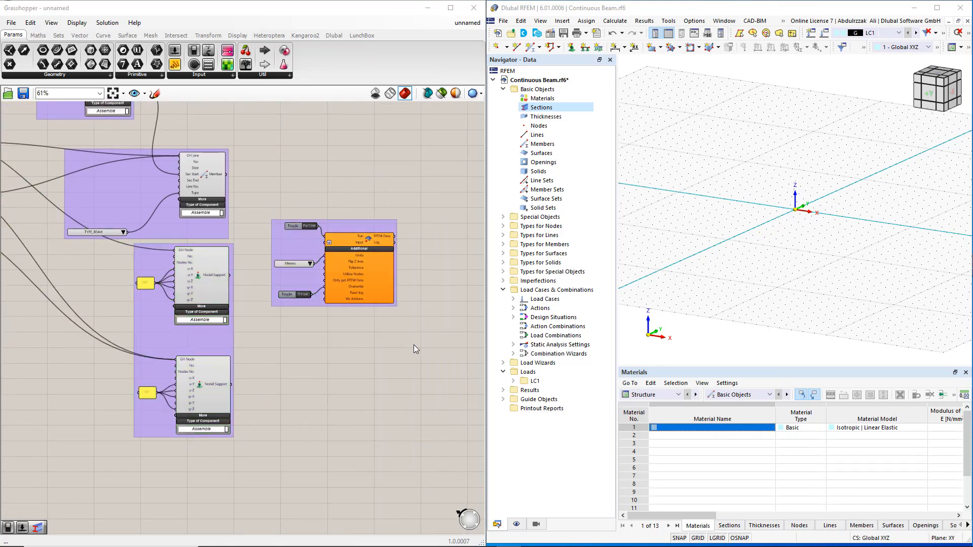
Step: Name the group holding the span sliders, points and lines "Geometry"
right_click_drag(290, 360, 451, 444)
right_click_drag(242, 369, 386, 407)
right_click(150, 260)
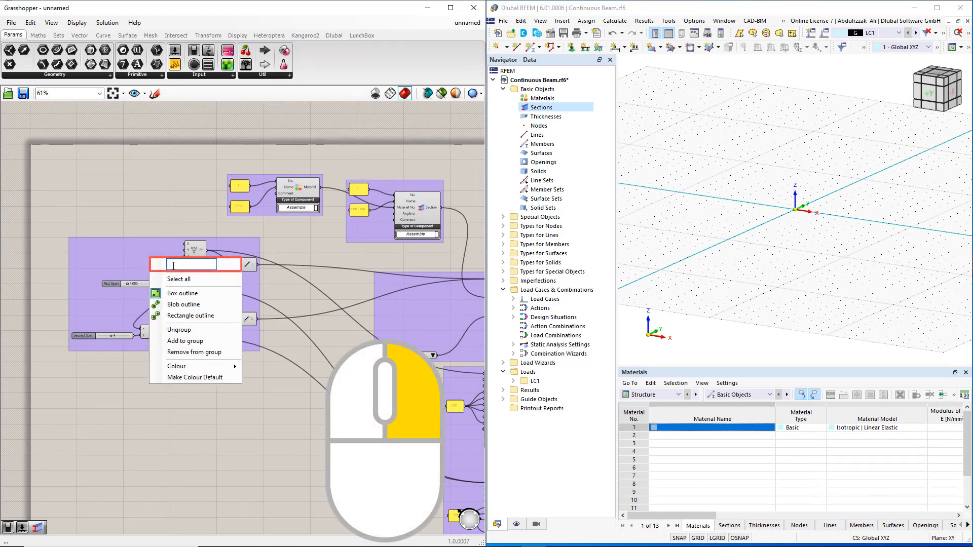
type("G")
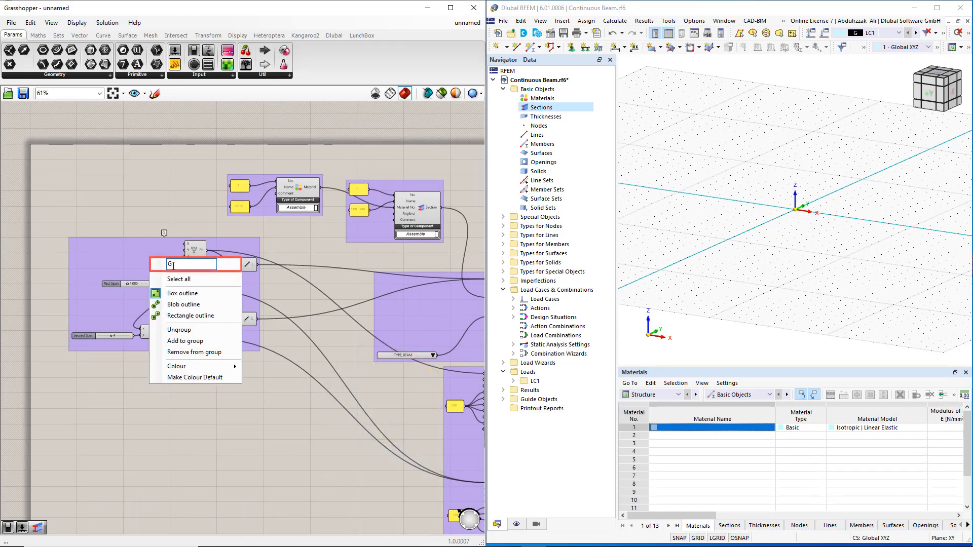
type("eometry")
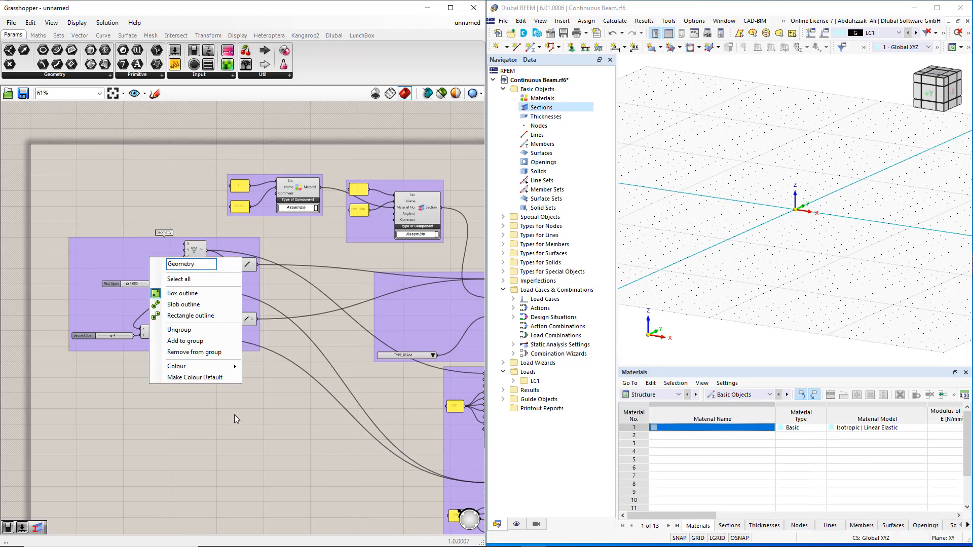
left_click(235, 415)
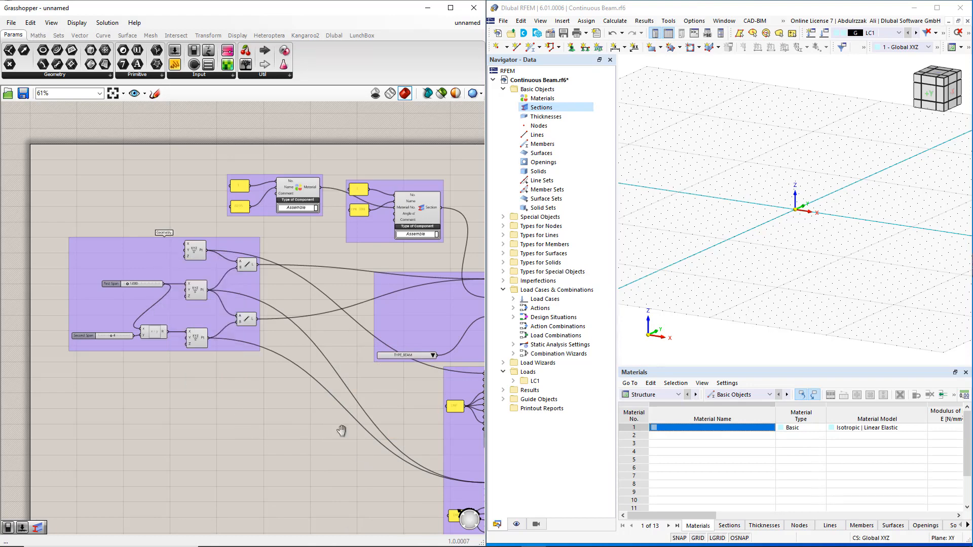
Step: Name the group of the two Nodal Support components "Supports" and the Member component's group "Member"
right_click_drag(341, 430, 174, 326)
right_click(304, 340)
left_click(334, 348)
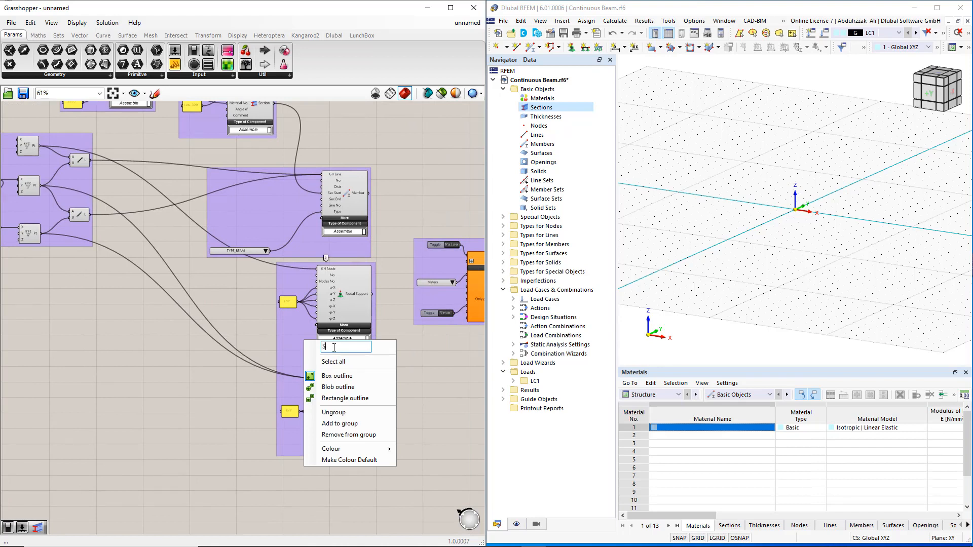
type("Supports")
left_click(184, 410)
right_click(261, 211)
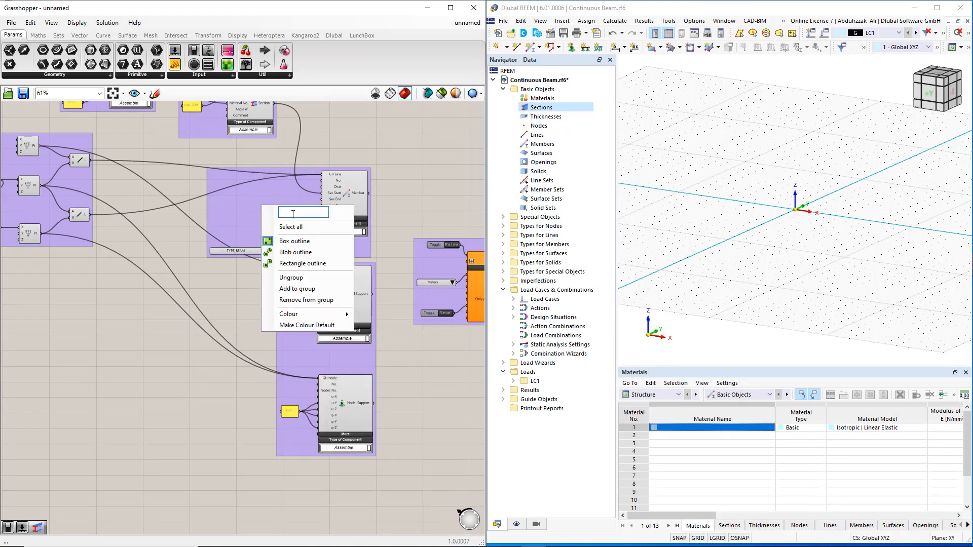
type("Member")
Step: Name the Section component's group "Section" and the Material component's group "Material"
right_click_drag(261, 172, 305, 308)
right_click(258, 250)
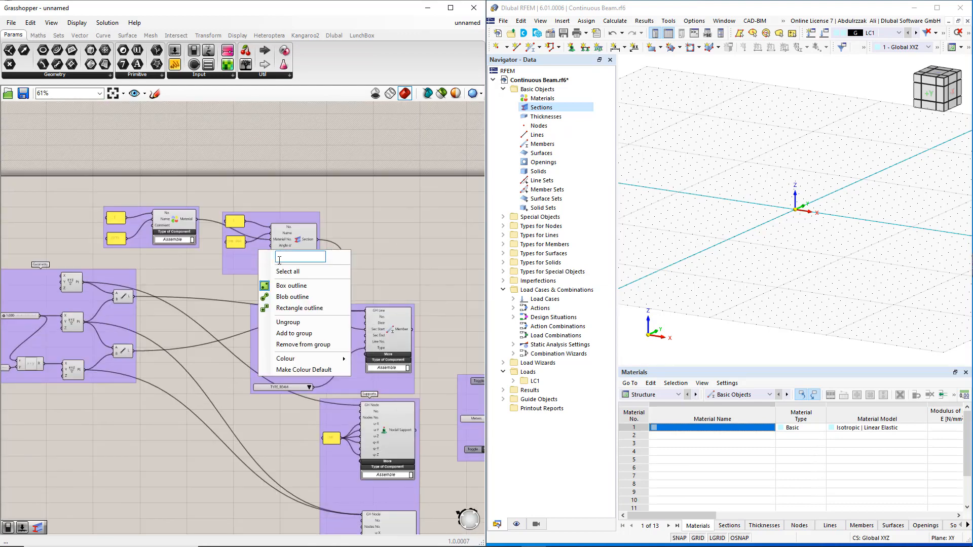
type("Section")
key("Return")
right_click(134, 224)
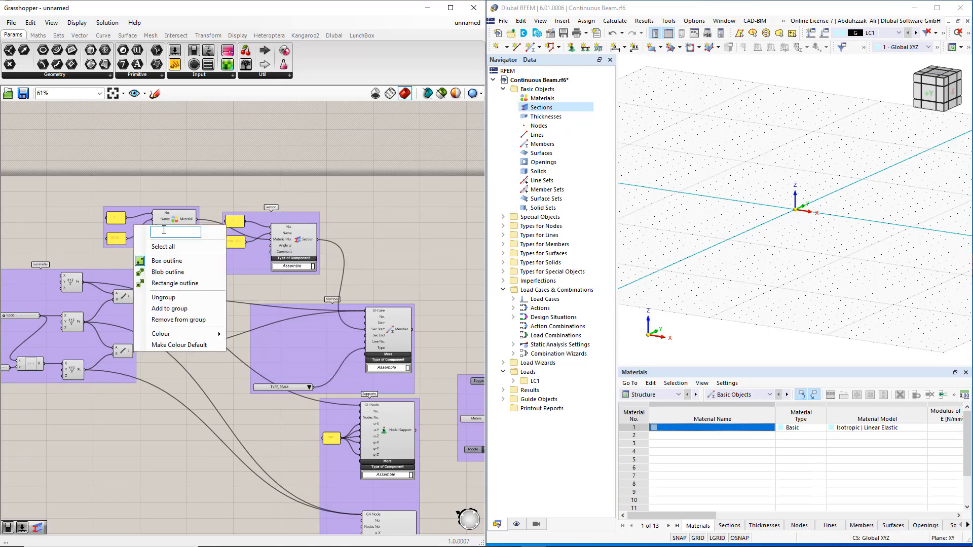
type("Material")
key("Return")
Step: Name the group around the RFEM export component "RFEM6"
scroll(435, 287, "up", 3)
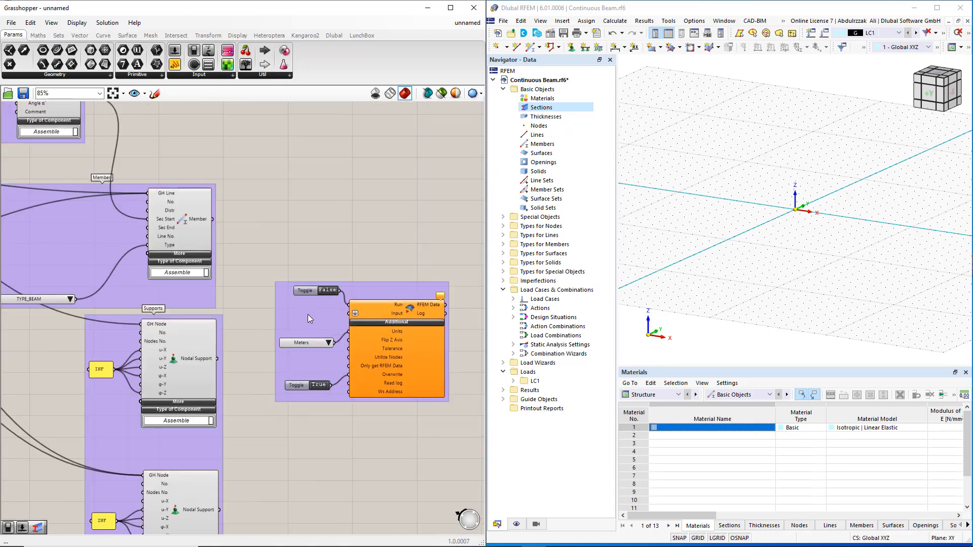
right_click(308, 315)
type("RFEM6")
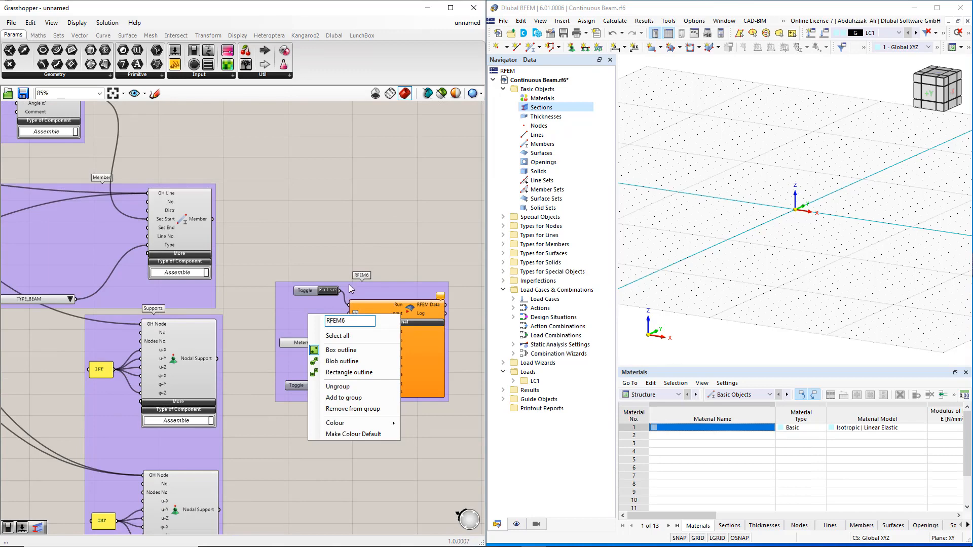
key("Return")
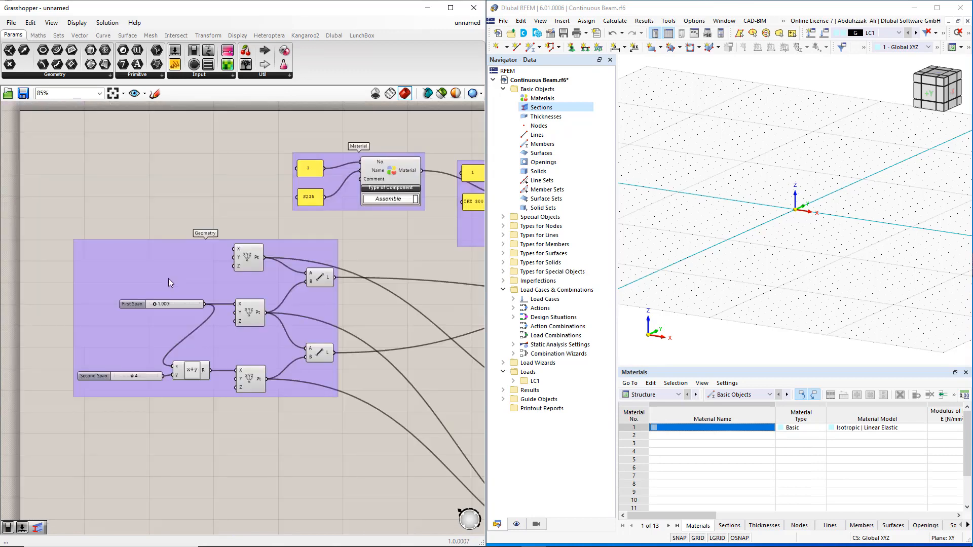
Step: Recolour the Geometry group to a muted grey-purple with saturation 22 and value 54
right_click(168, 278)
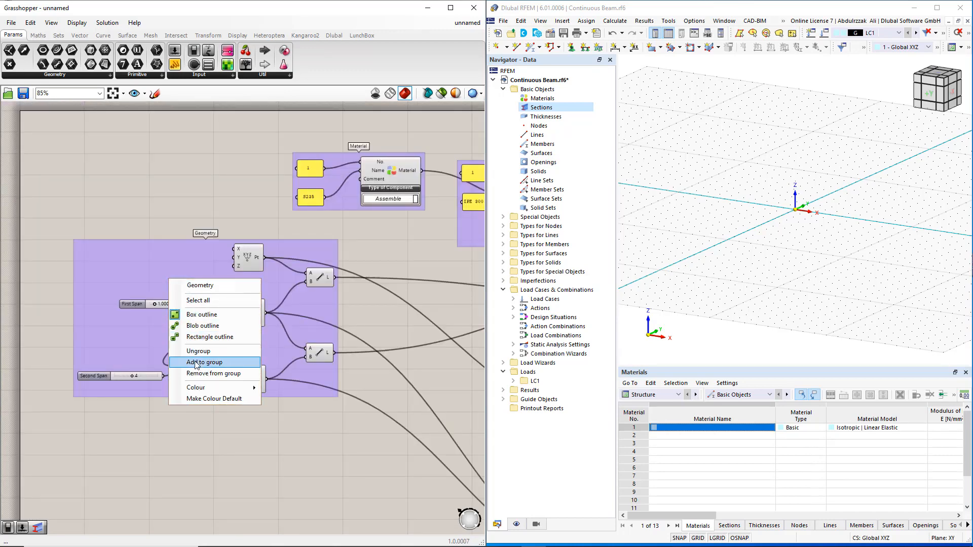
mouse_move(197, 390)
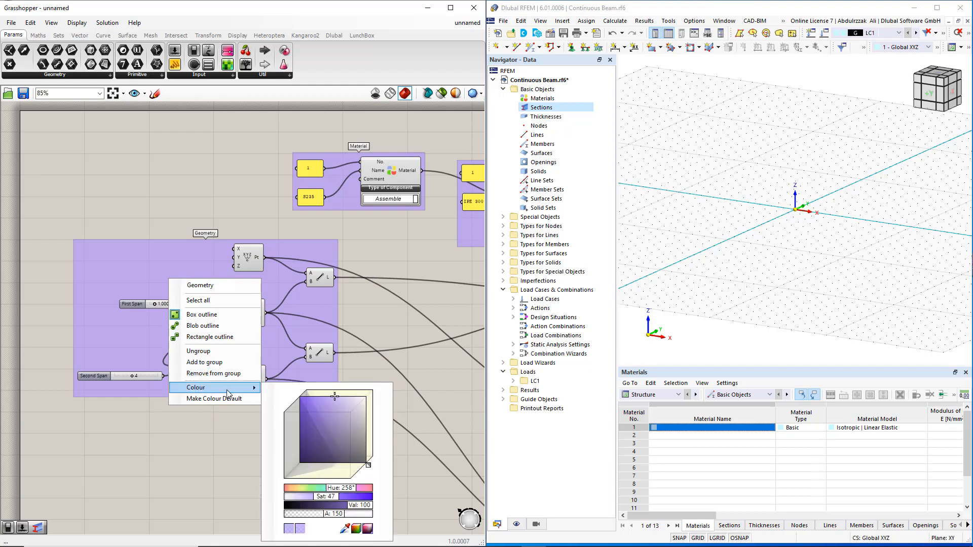
mouse_move(315, 413)
left_mouse_down()
mouse_move(322, 438)
mouse_move(351, 426)
left_mouse_up()
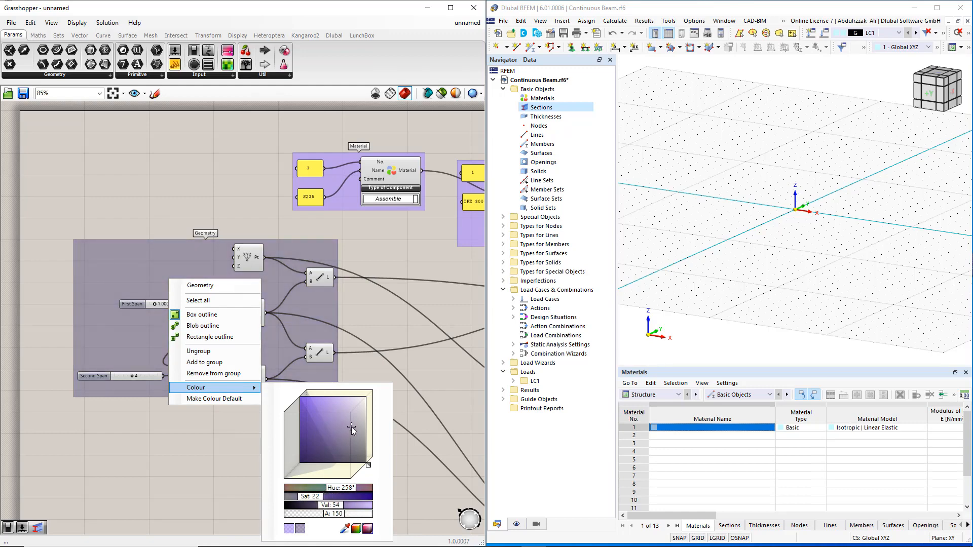
left_click(380, 272)
Step: Recolour the Material group to a light yellow-green
right_click_drag(383, 256, 236, 293)
right_click(194, 233)
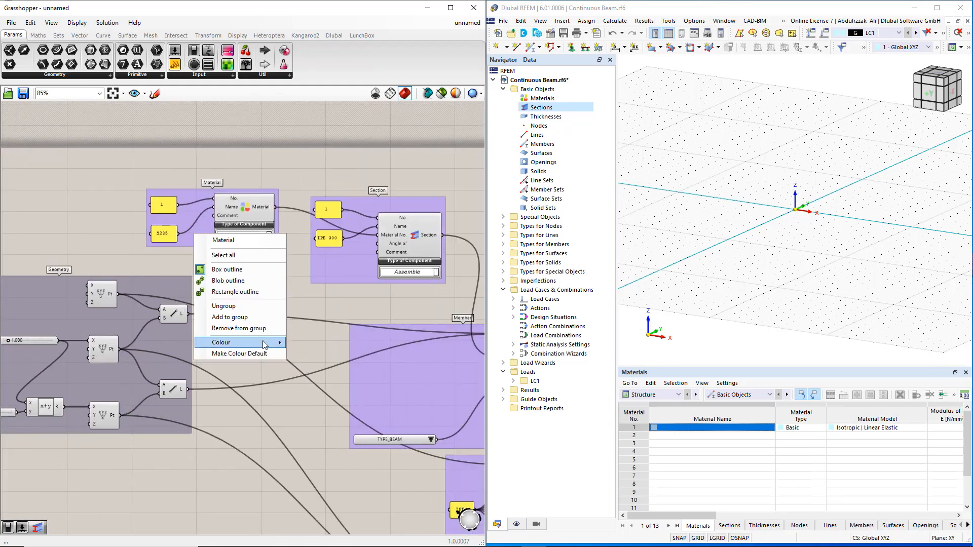
mouse_move(278, 345)
left_click_drag(374, 443, 347, 444)
left_click(334, 300)
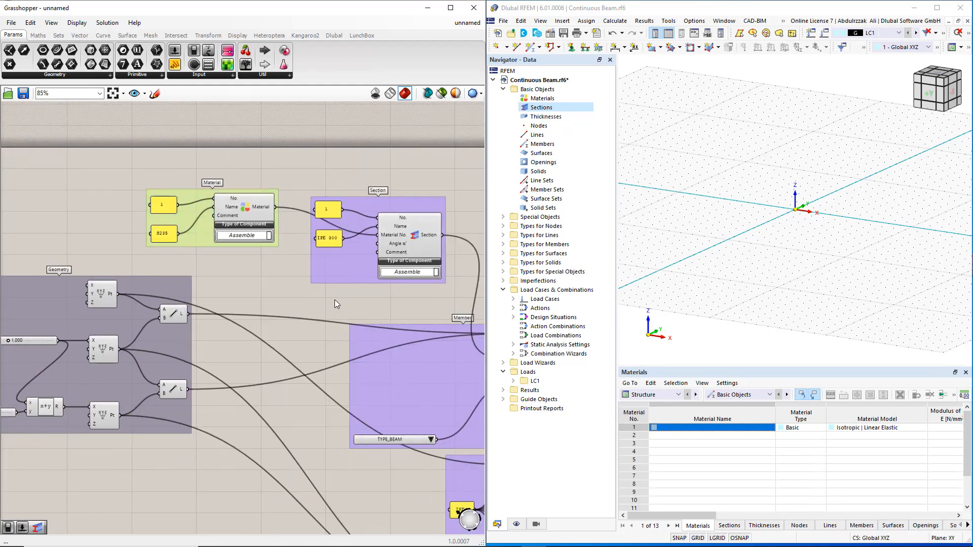
Step: Recolour the Section group to a dark olive green
right_click(345, 269)
mouse_move(400, 379)
mouse_move(509, 409)
left_mouse_down()
mouse_move(510, 449)
mouse_move(508, 427)
left_mouse_up()
left_click_drag(512, 480, 485, 479)
left_click(358, 480)
Step: Recolour the Member group to a light green with hue 125°
right_click_drag(357, 480, 171, 365)
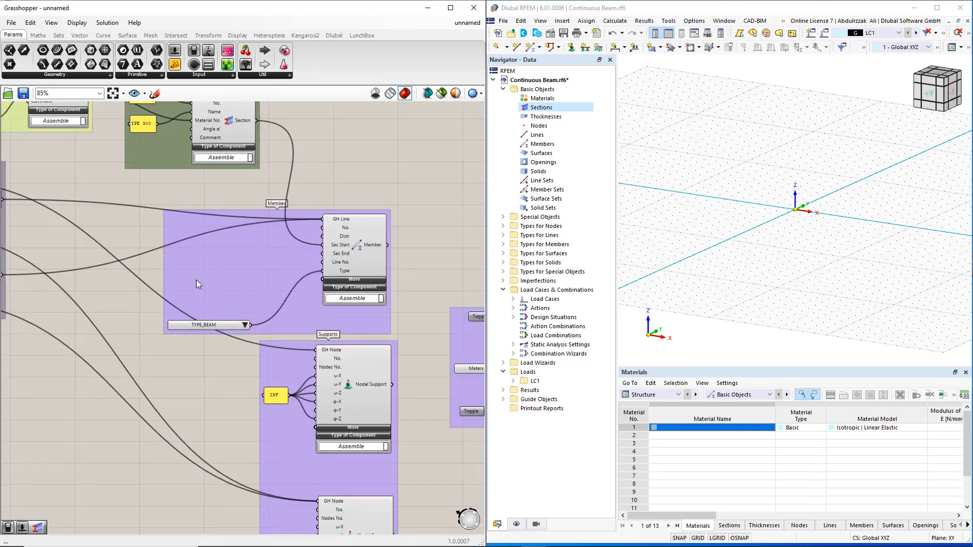
right_click(221, 262)
mouse_move(305, 375)
left_click_drag(390, 472, 371, 471)
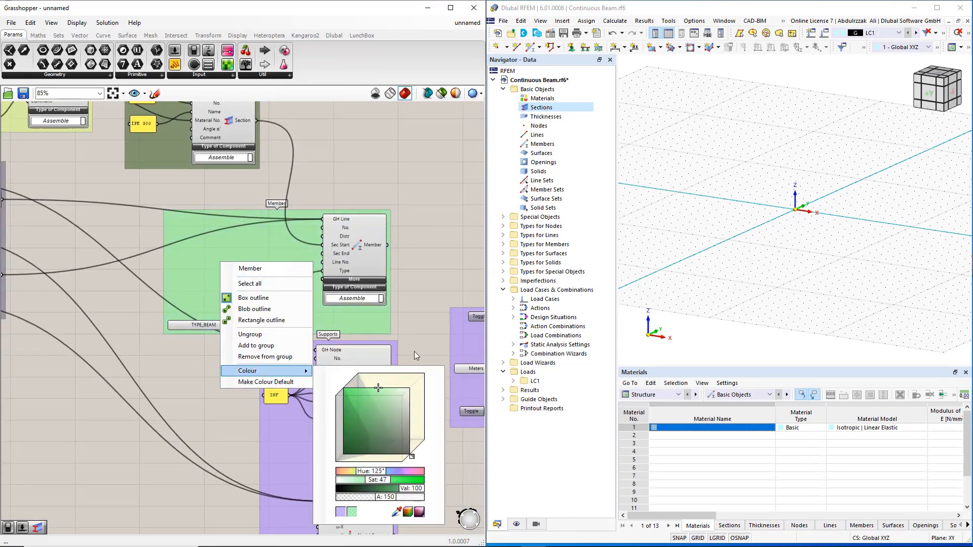
left_click(415, 352)
Step: Recolour the Supports group to a light red
right_click_drag(404, 353, 312, 236)
right_click(257, 357)
mouse_move(283, 465)
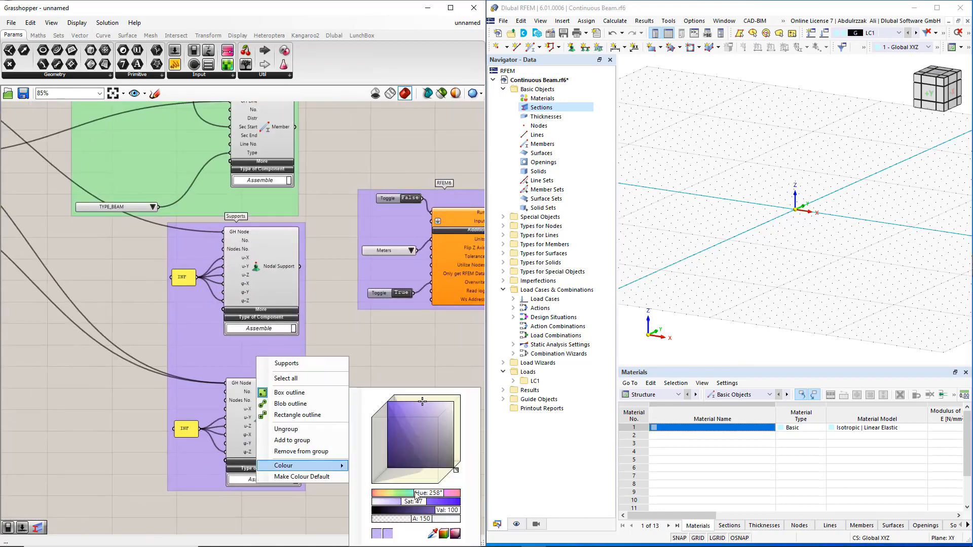
left_click_drag(437, 492, 443, 497)
left_click(409, 359)
Step: Wire the outputs of both Nodal Supports, the Member, the Section and the Material together into the RFEM export component's Input
right_click_drag(409, 358, 359, 362)
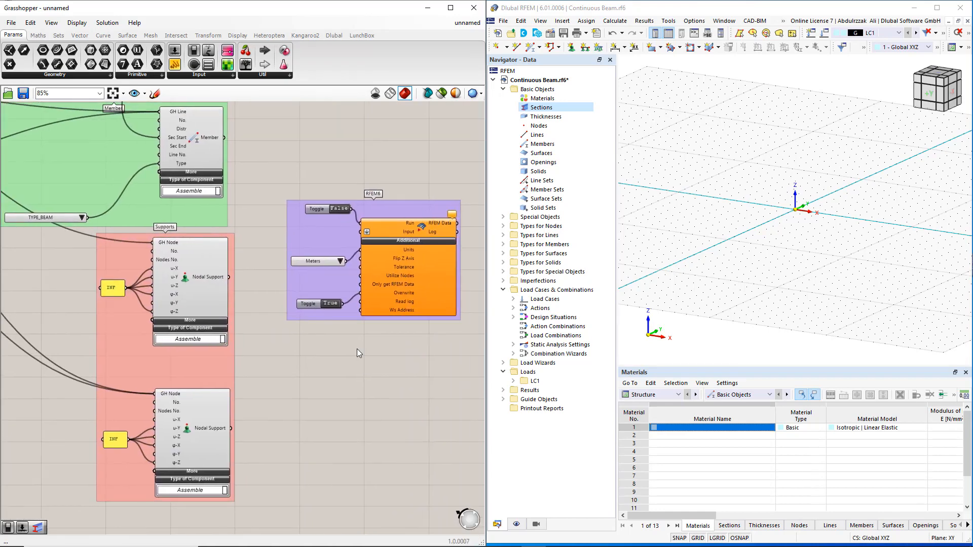
scroll(357, 349, "down", 2)
left_click_drag(301, 401, 365, 309)
left_click_drag(265, 342, 366, 309, "shift")
left_click_drag(264, 241, 360, 313, "shift")
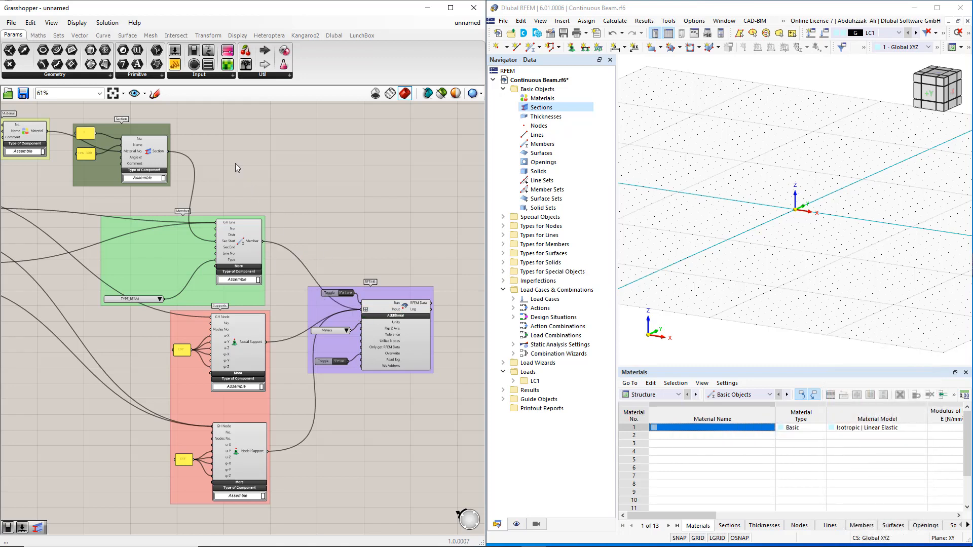
left_click_drag(169, 151, 363, 310, "shift")
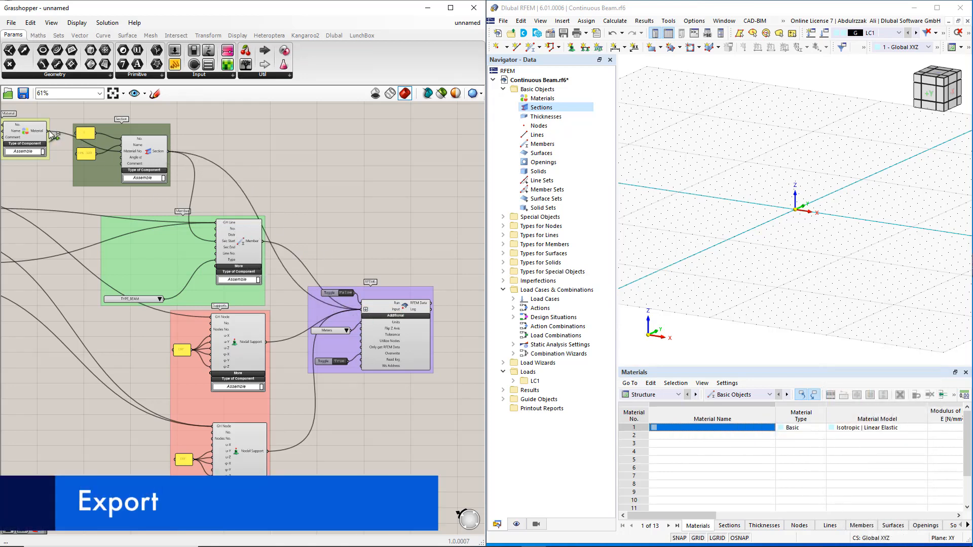
left_click_drag(49, 129, 361, 313, "shift")
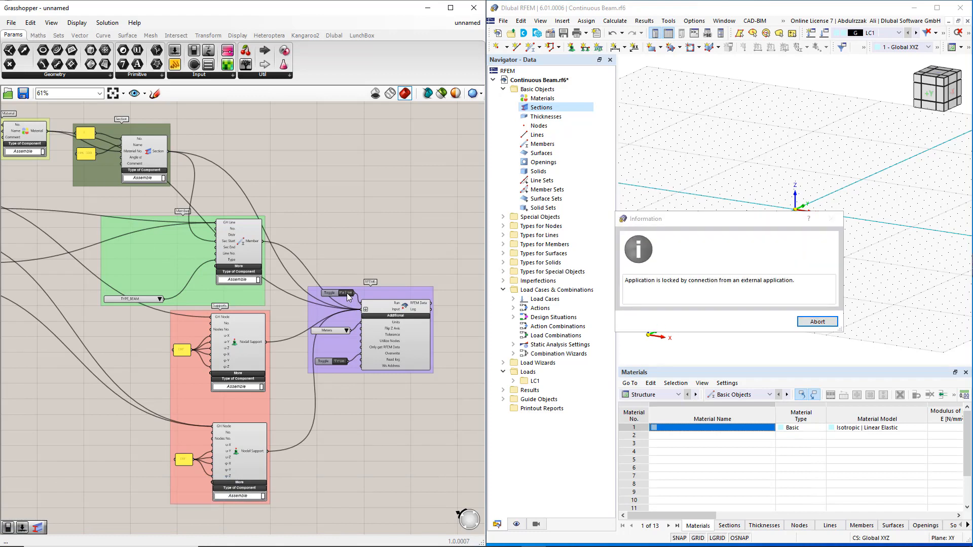
Step: Run the export to RFEM by switching the Run toggle to True, and release RFEM by aborting the external connection
left_click(346, 294)
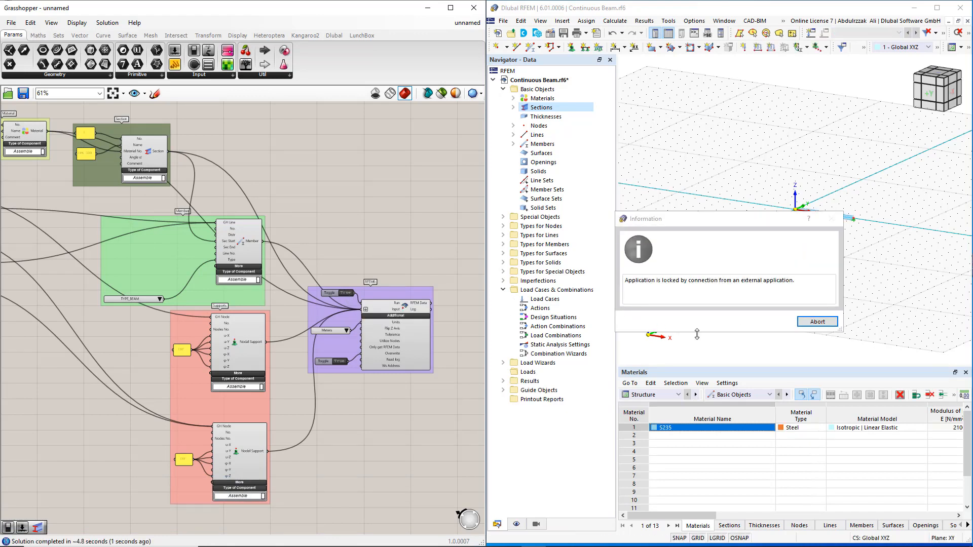
left_click(816, 322)
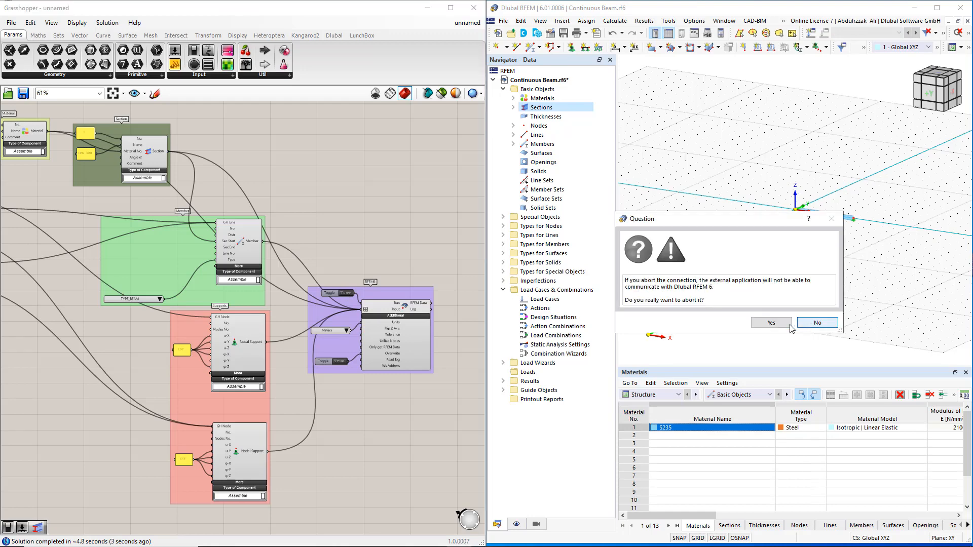
left_click(779, 324)
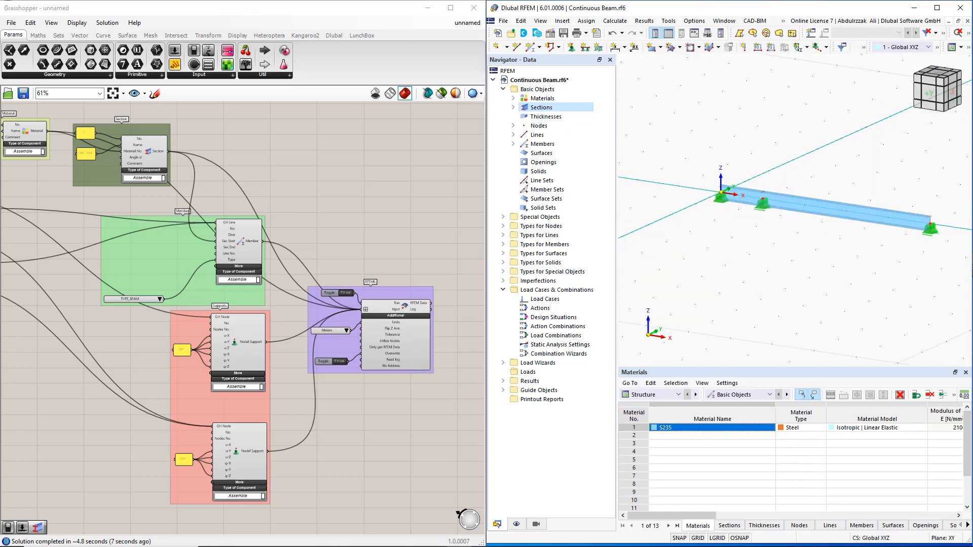
Step: Set the First Span slider in the Geometry group to 4
scroll(200, 340, "down", 3)
right_click_drag(210, 387, 375, 383)
scroll(185, 285, "up", 5)
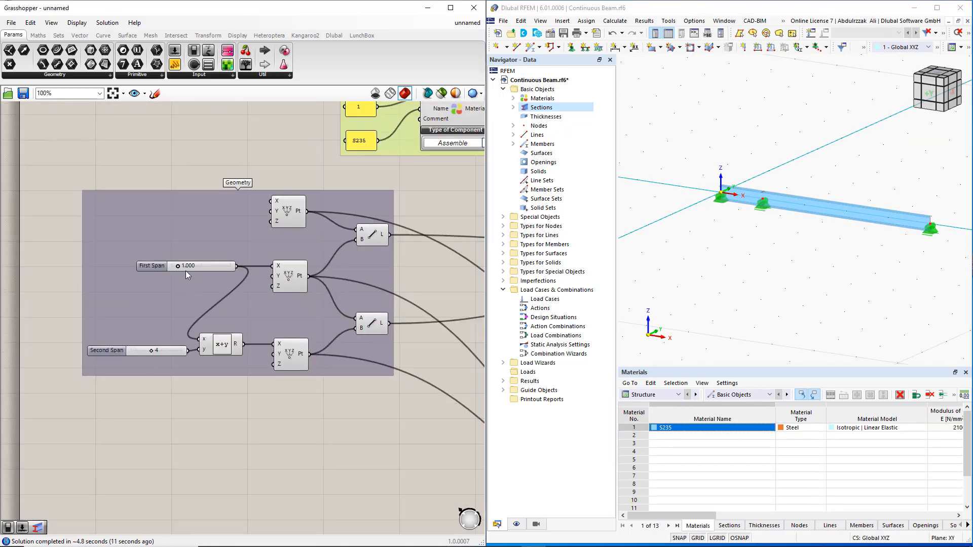
left_click(187, 272)
double_click(186, 268)
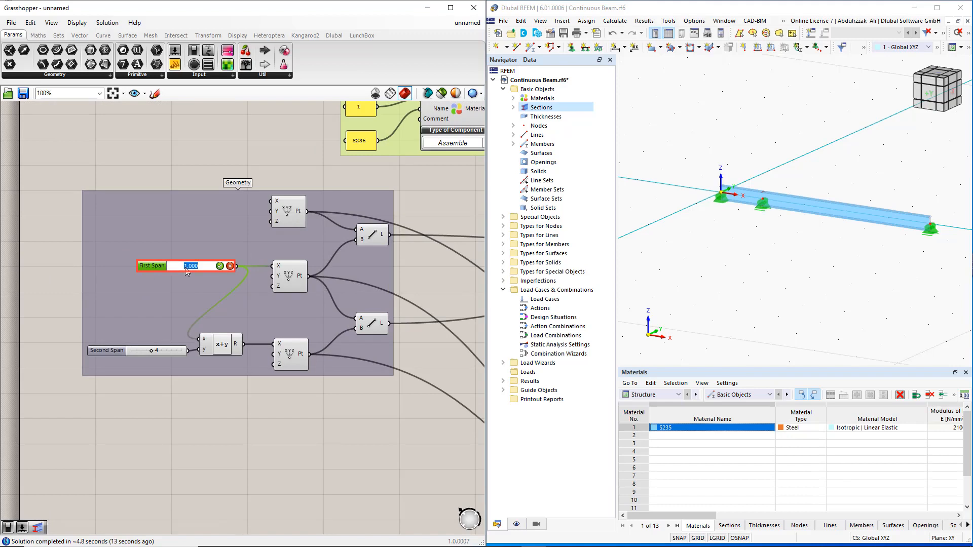
type("4")
key("Return")
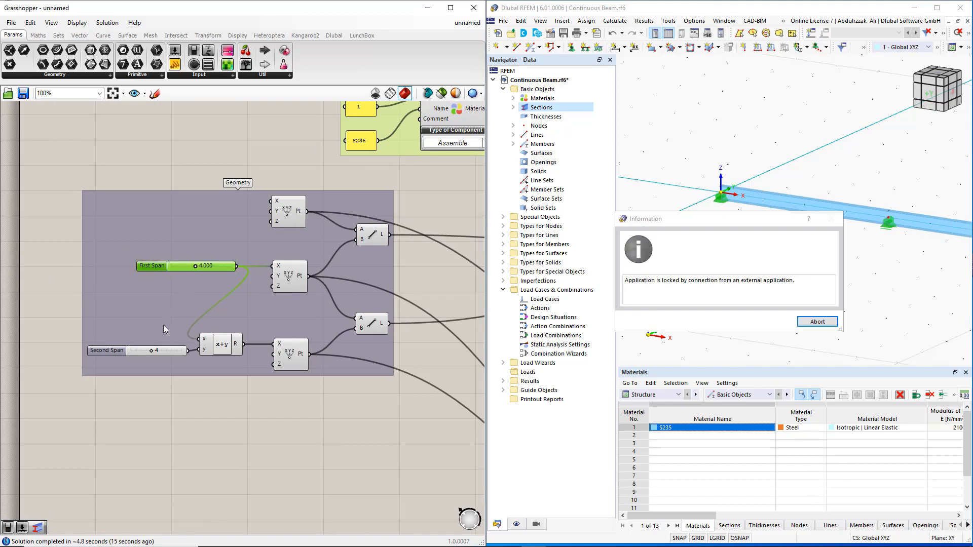
Step: Set the Second Span slider in the Geometry group to 6
double_click(144, 352)
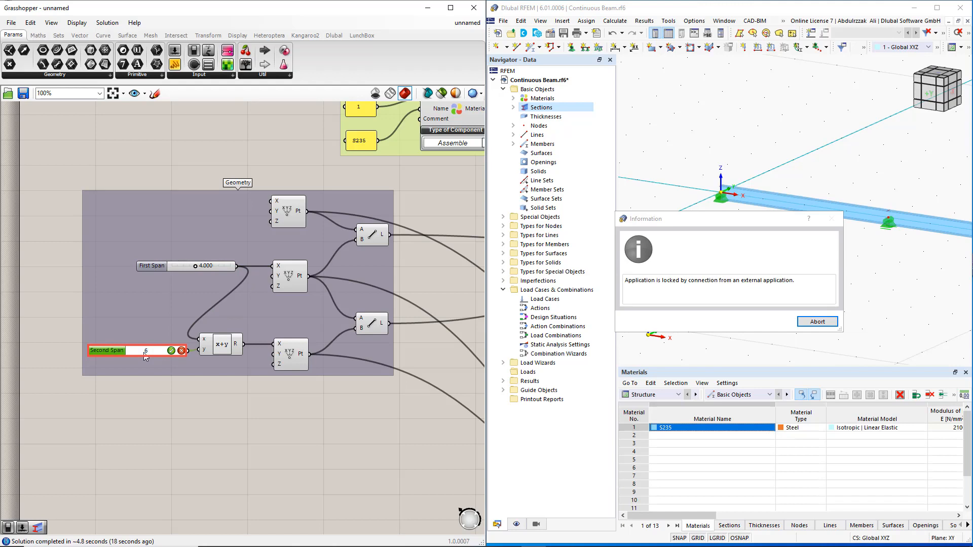
type("6")
key("Return")
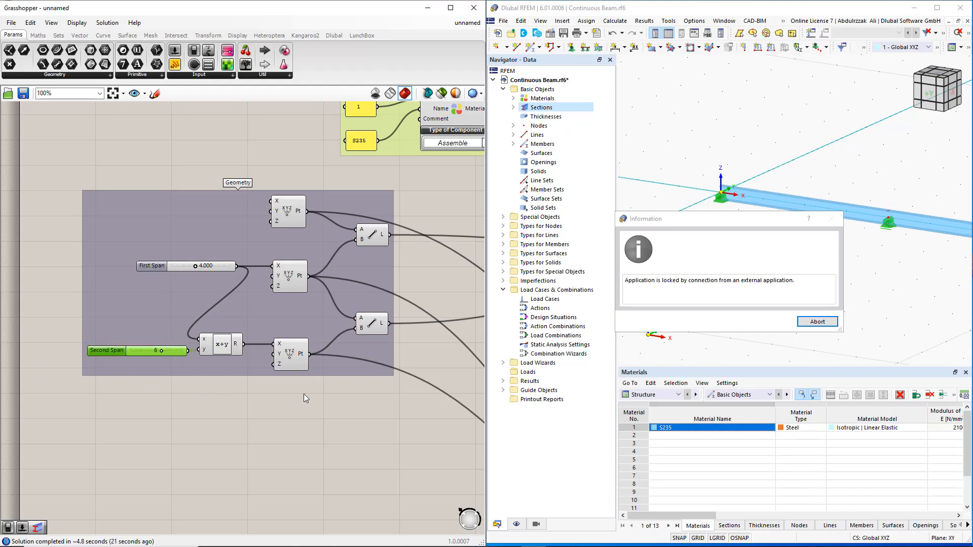
Step: Abort the external connection in RFEM again and bring the whole updated beam into view
left_click(811, 325)
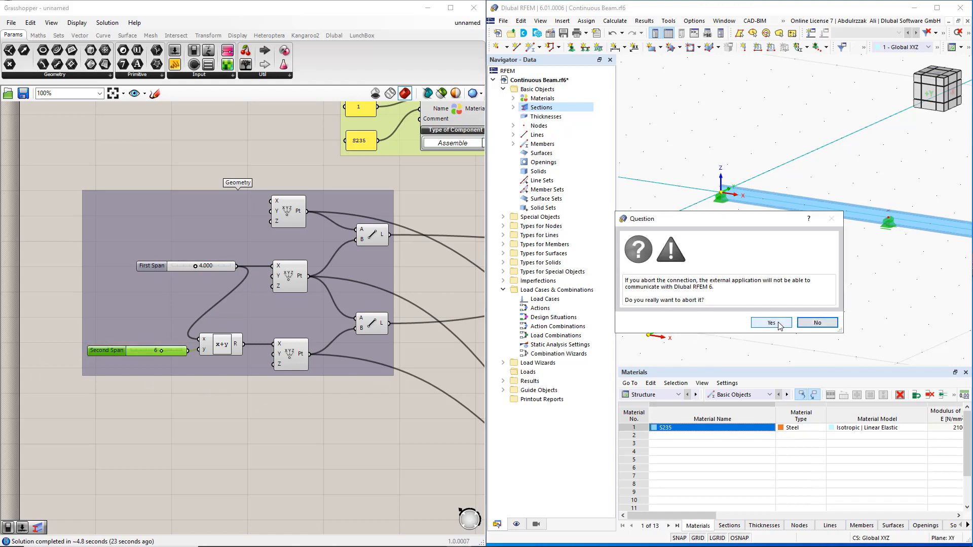
left_click(783, 324)
scroll(806, 278, "down", 4)
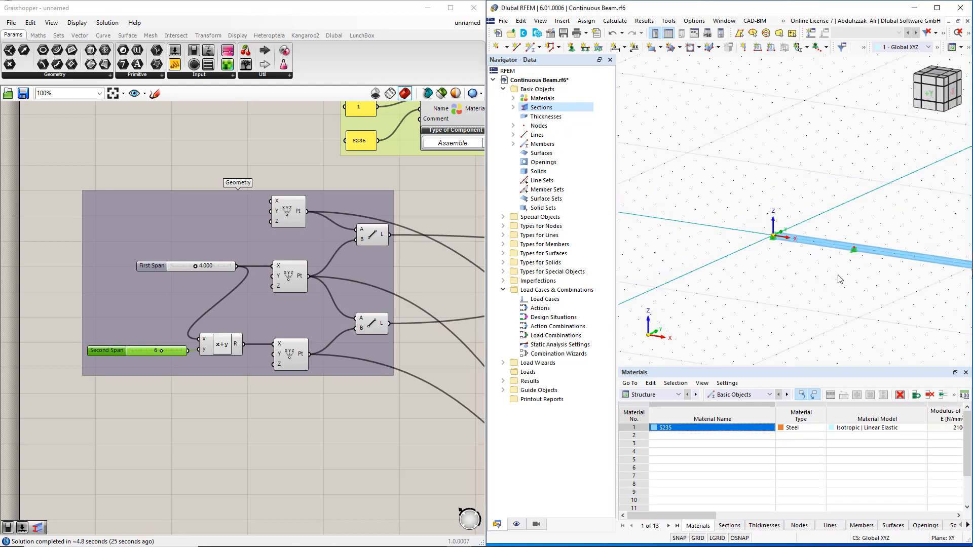
middle_click_drag(833, 273, 763, 265)
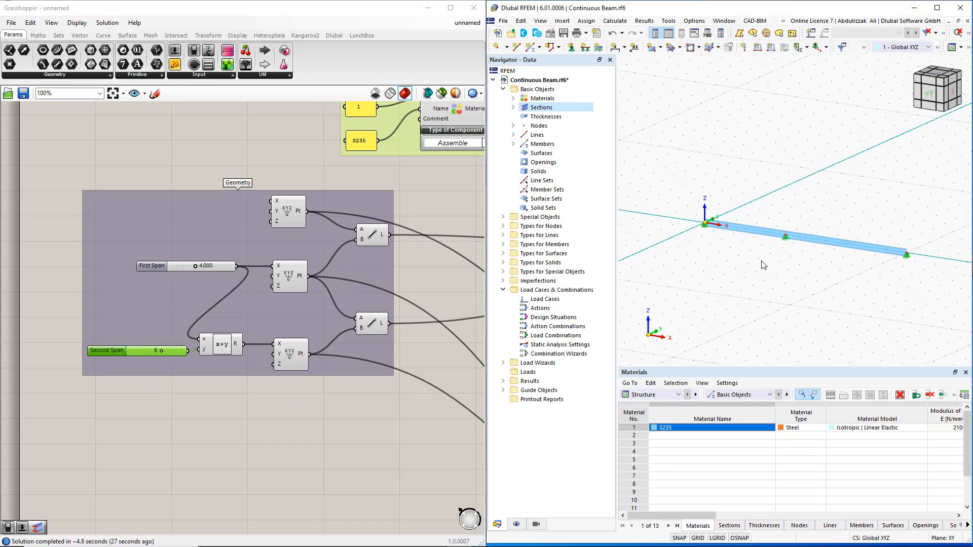